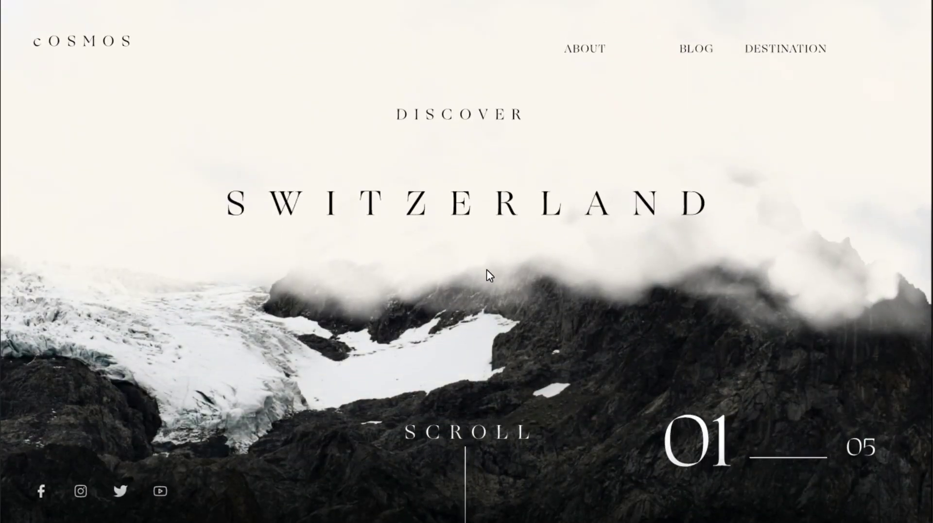
# - Scroll the finished Cosmos site preview from the Switzerland hero to Top Destination
pyautogui.scroll(-5, 462, 431)
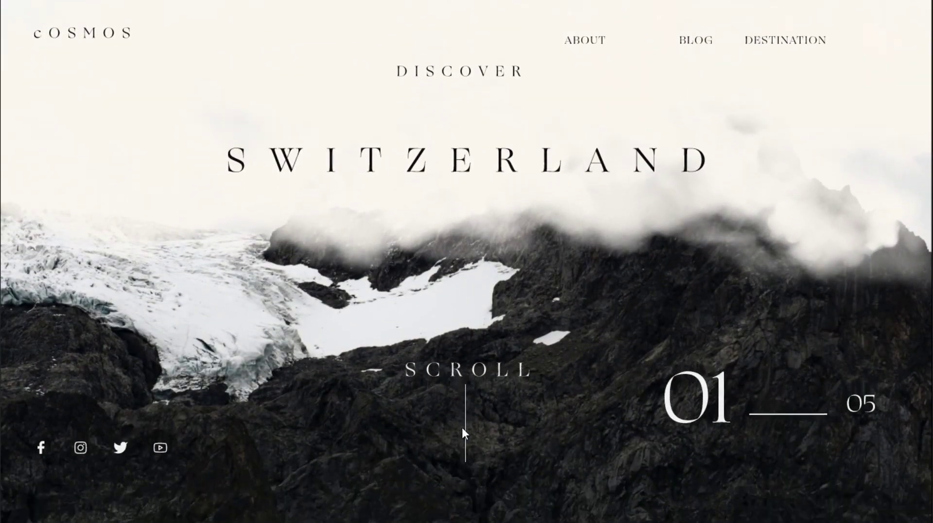
pyautogui.scroll(-2, 462, 428)
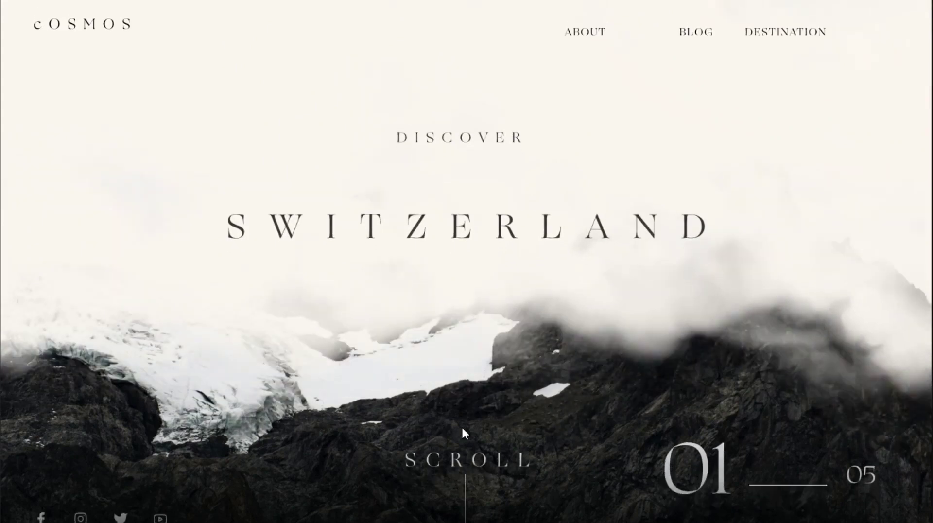
pyautogui.scroll(-5, 459, 437)
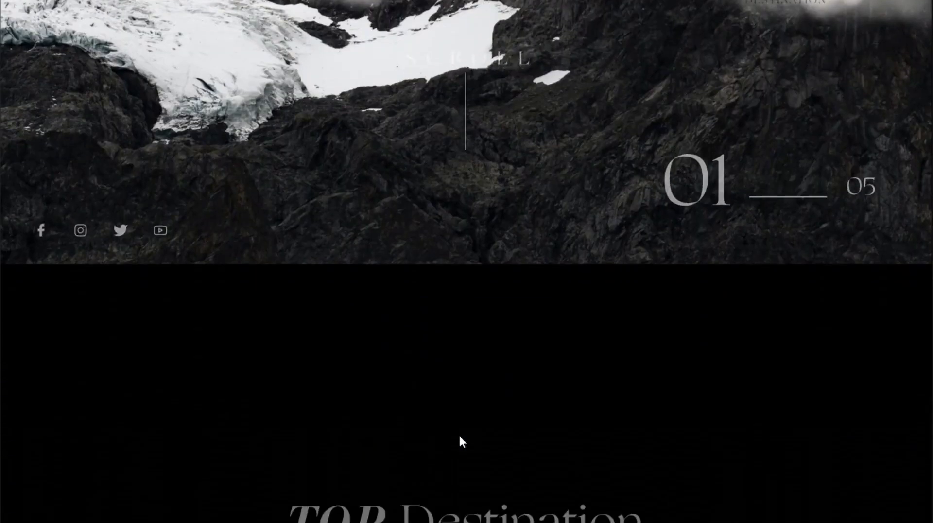
pyautogui.scroll(-5, 459, 434)
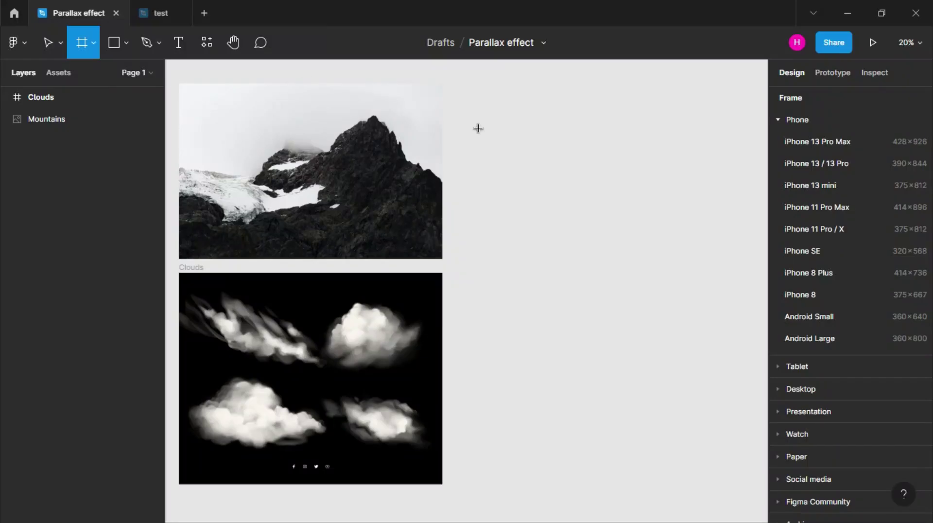
# - Draw a new frame and size it to 1920 × 1080
pyautogui.moveTo(510, 178); pyautogui.dragTo(710, 288)
pyautogui.click(824, 176)
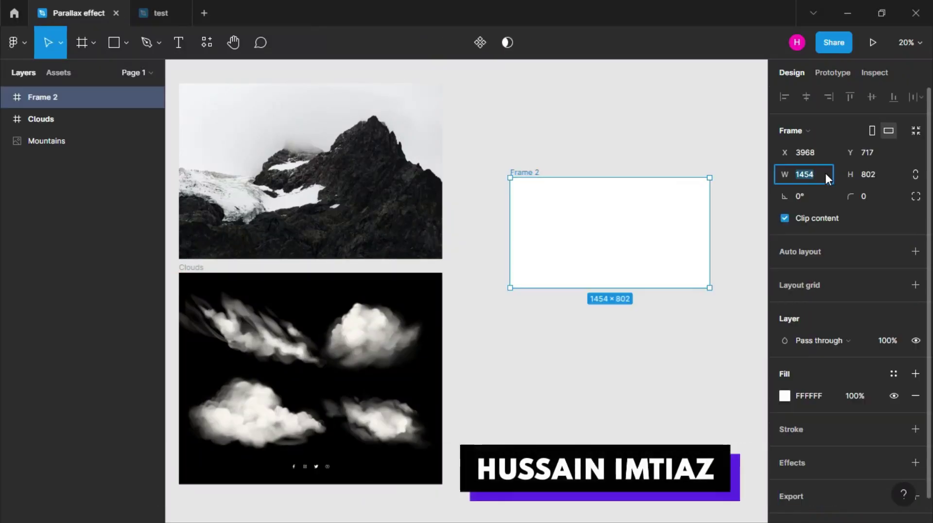
pyautogui.write('1920')
pyautogui.click(878, 178)
pyautogui.write('1080')
pyautogui.press('Return')
# - Move the frame up beside the artwork and name it Main
pyautogui.click(572, 334)
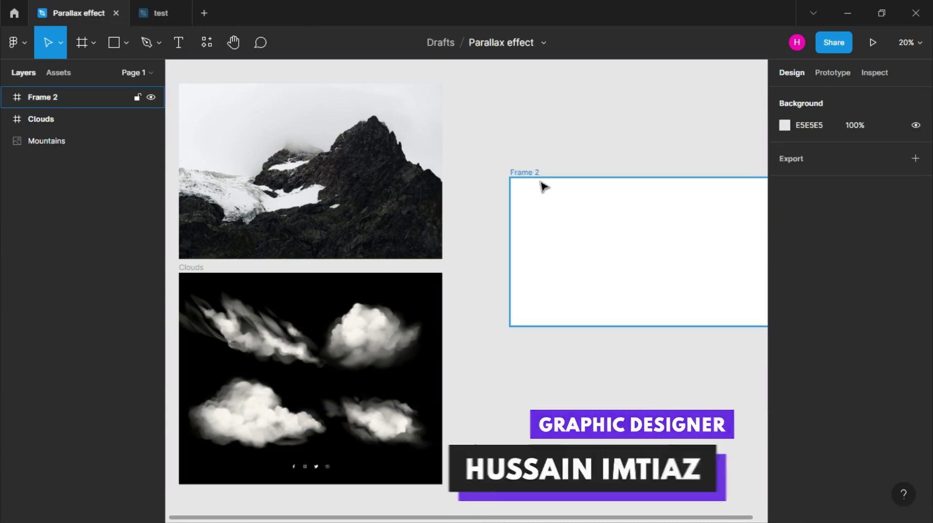
pyautogui.moveTo(533, 175)
pyautogui.mouseDown()
pyautogui.moveTo(499, 145)
pyautogui.moveTo(502, 117)
pyautogui.mouseUp()
pyautogui.doubleClick(502, 115)
pyautogui.write('Main')
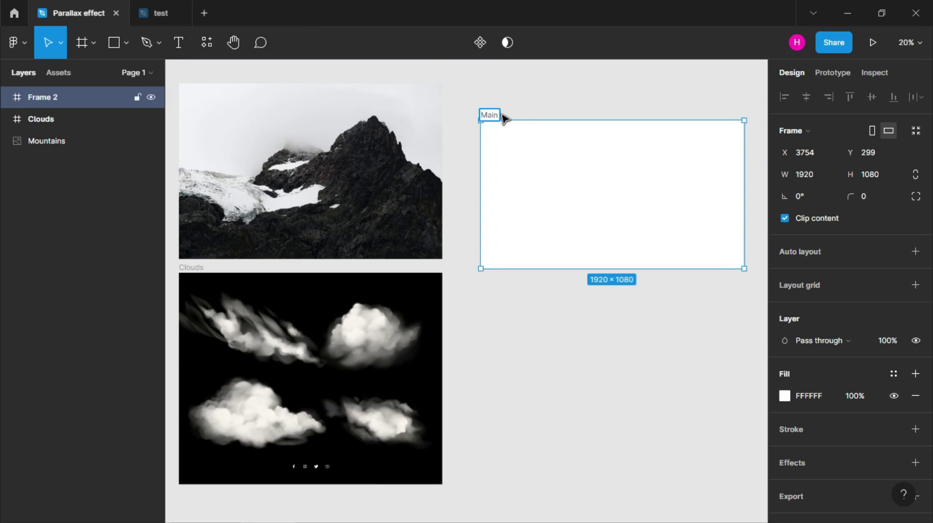
pyautogui.click(524, 113)
pyautogui.click(367, 160)
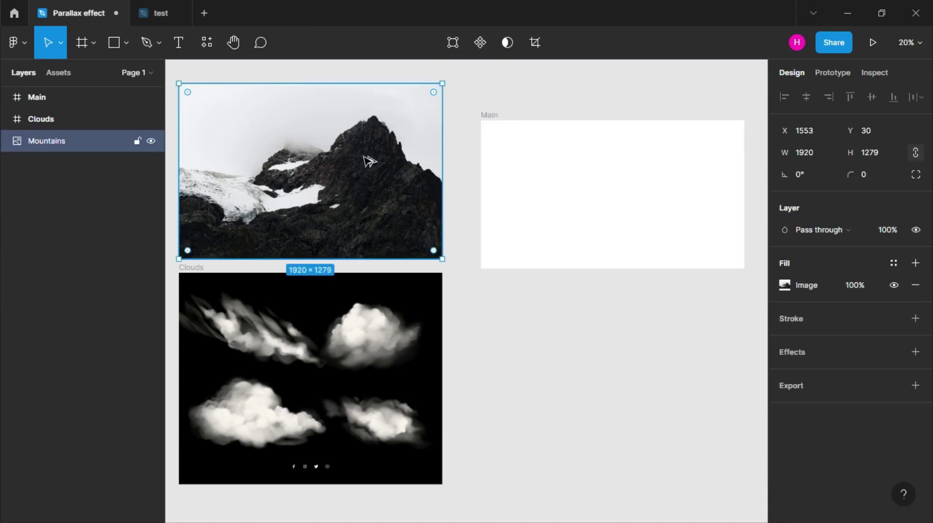
# - Copy the Mountains photo into Main, align it to the top, and set Y to -90
pyautogui.moveTo(369, 161); pyautogui.dragTo(671, 213)
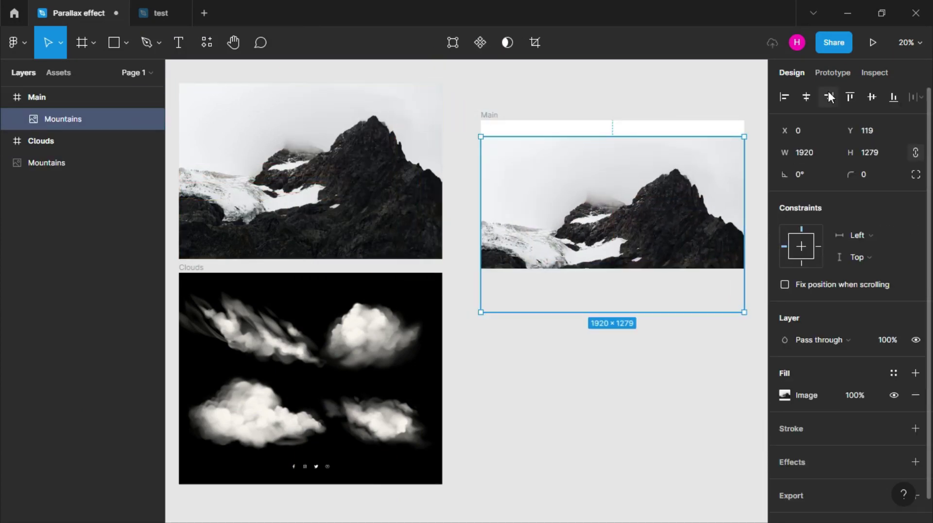
pyautogui.click(849, 97)
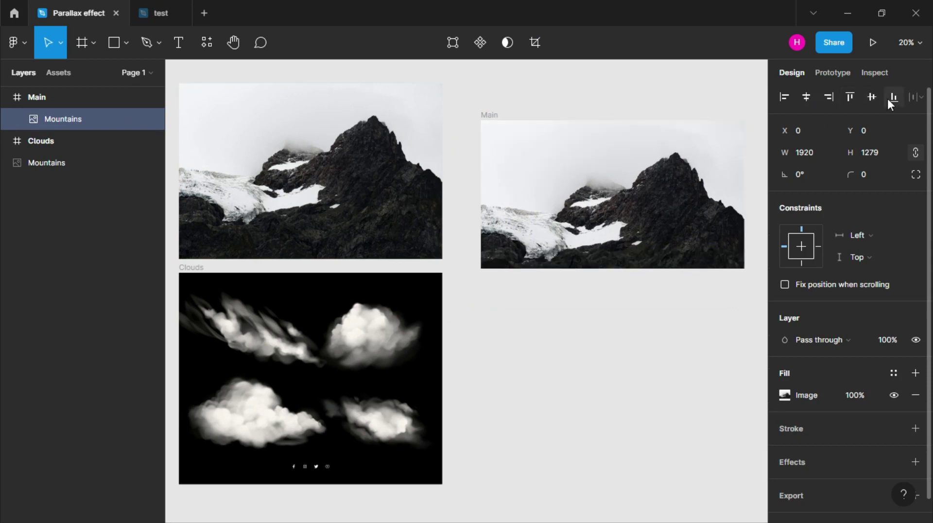
pyautogui.scroll(2, 481, 198)
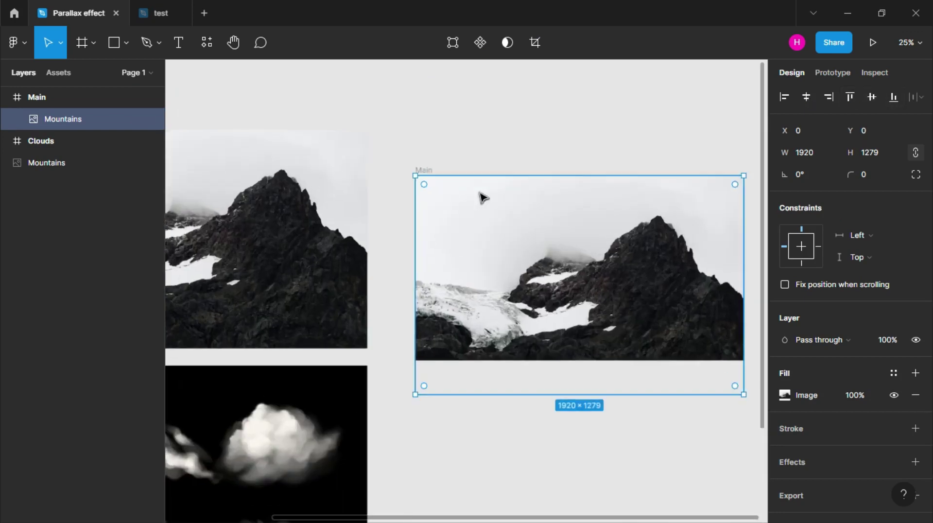
pyautogui.scroll(2, 483, 197)
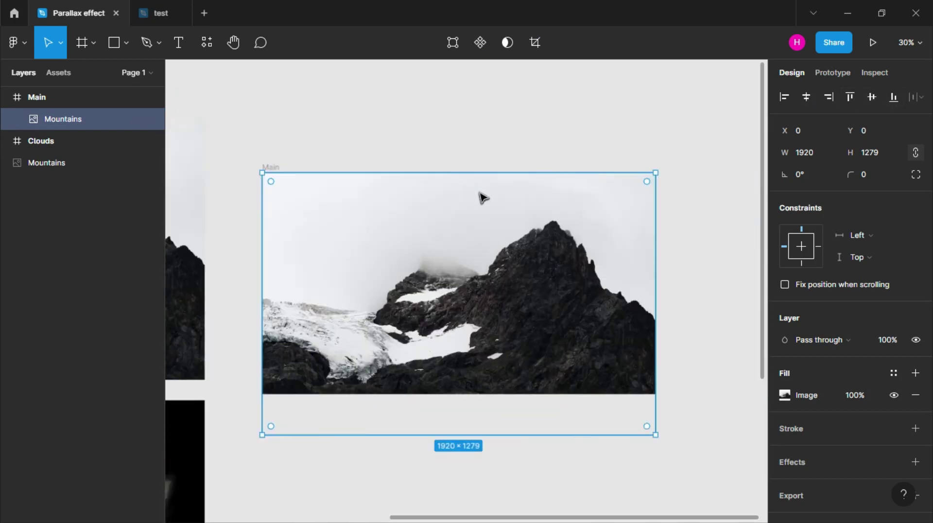
pyautogui.click(868, 134)
pyautogui.write('-90')
pyautogui.press('Return')
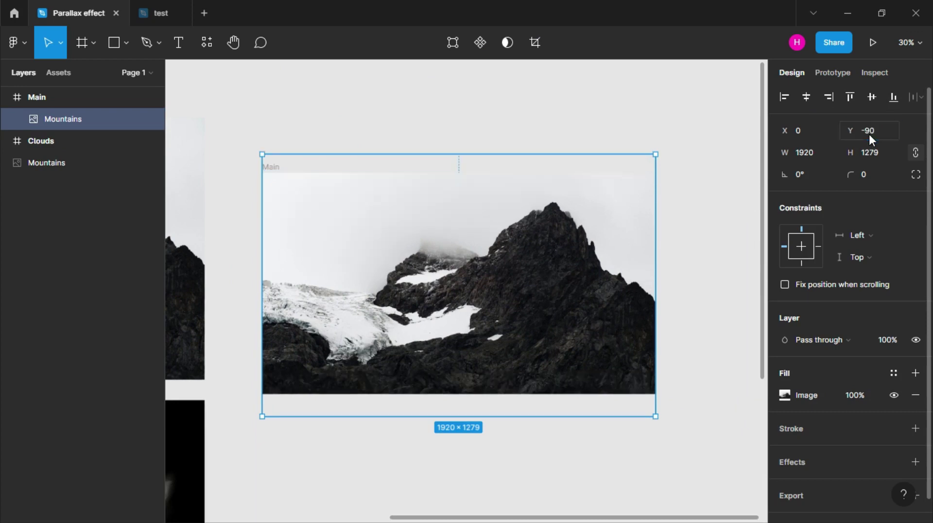
pyautogui.click(717, 361)
pyautogui.scroll(-1, 715, 361)
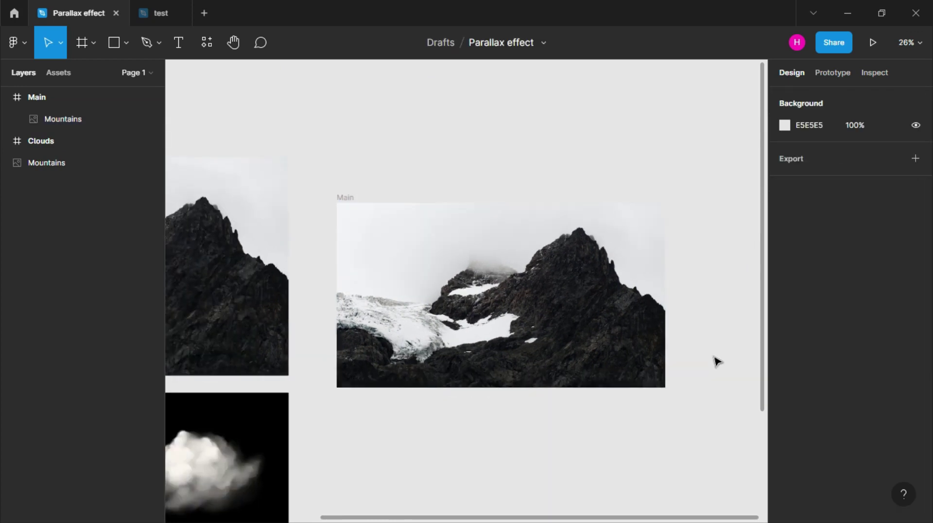
pyautogui.scroll(-1, 714, 360)
pyautogui.scroll(-2, 625, 391)
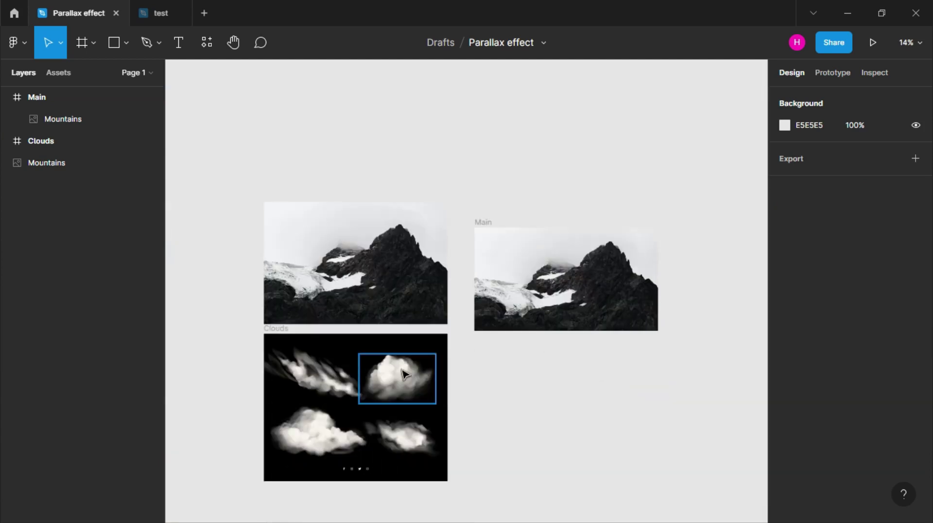
# - Copy the four cloud images into Main and duplicate one further right
pyautogui.moveTo(407, 374); pyautogui.dragTo(520, 258)
pyautogui.moveTo(401, 434); pyautogui.dragTo(544, 294)
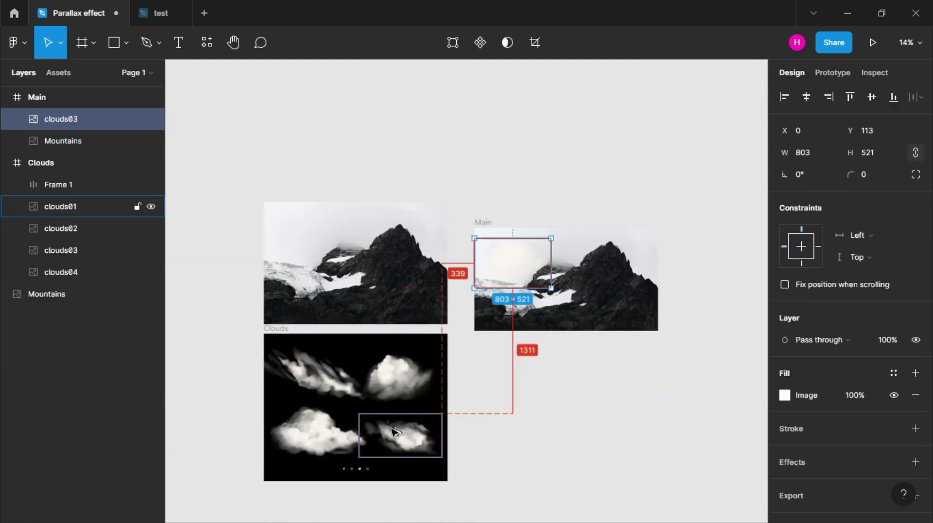
pyautogui.moveTo(317, 437); pyautogui.dragTo(617, 256)
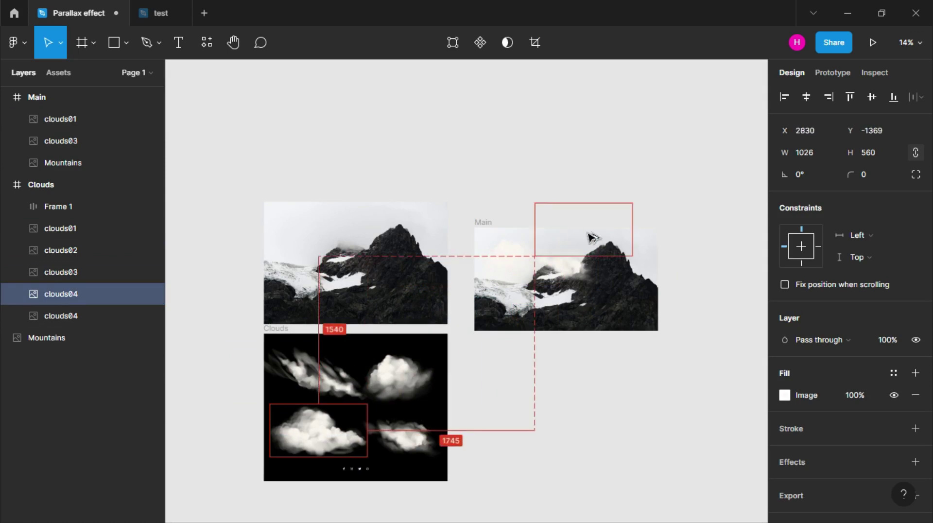
pyautogui.moveTo(309, 375); pyautogui.dragTo(547, 256)
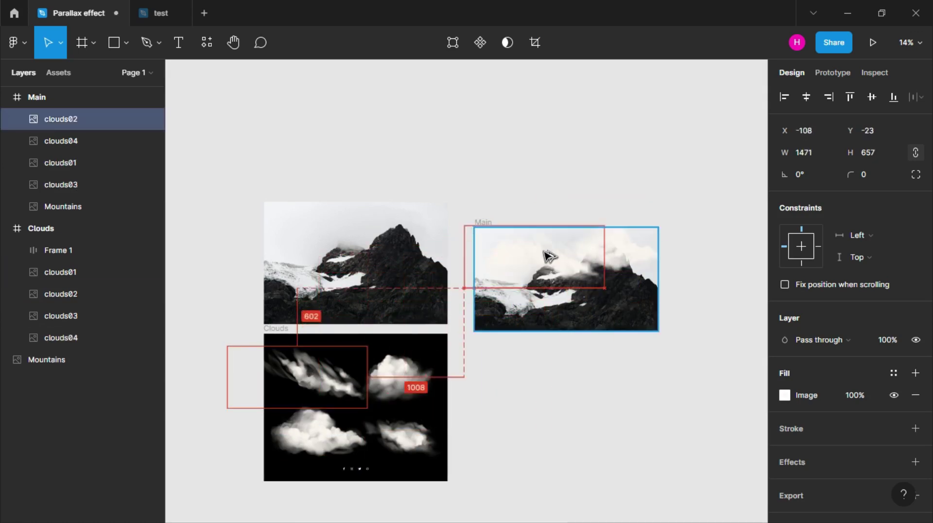
pyautogui.scroll(3, 548, 256)
pyautogui.scroll(2, 510, 291)
pyautogui.moveTo(510, 292)
pyautogui.mouseDown()
pyautogui.moveTo(554, 339)
pyautogui.moveTo(377, 273)
pyautogui.moveTo(477, 249)
pyautogui.moveTo(656, 243)
pyautogui.mouseUp()
# - Select the clouds02 copy inside Main and check its image adjustment settings
pyautogui.hscroll(-5, 424, 277)
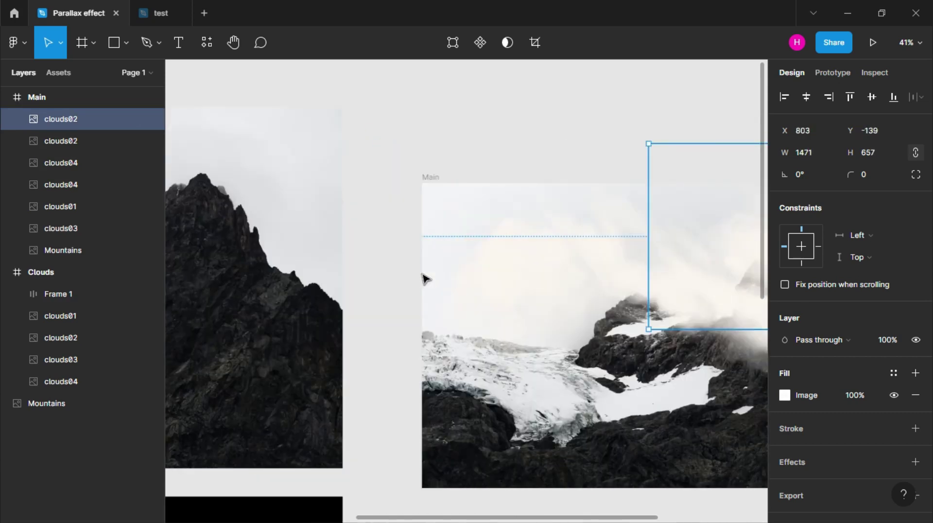
pyautogui.hscroll(2, 500, 293)
pyautogui.scroll(2, 500, 293)
pyautogui.scroll(-4, 499, 295)
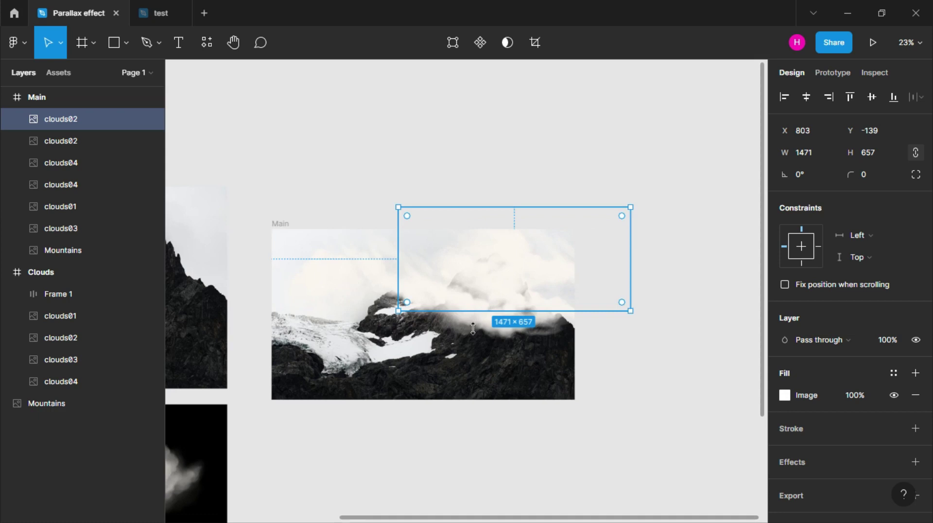
pyautogui.click(515, 327)
pyautogui.click(521, 256)
pyautogui.doubleClick(457, 256)
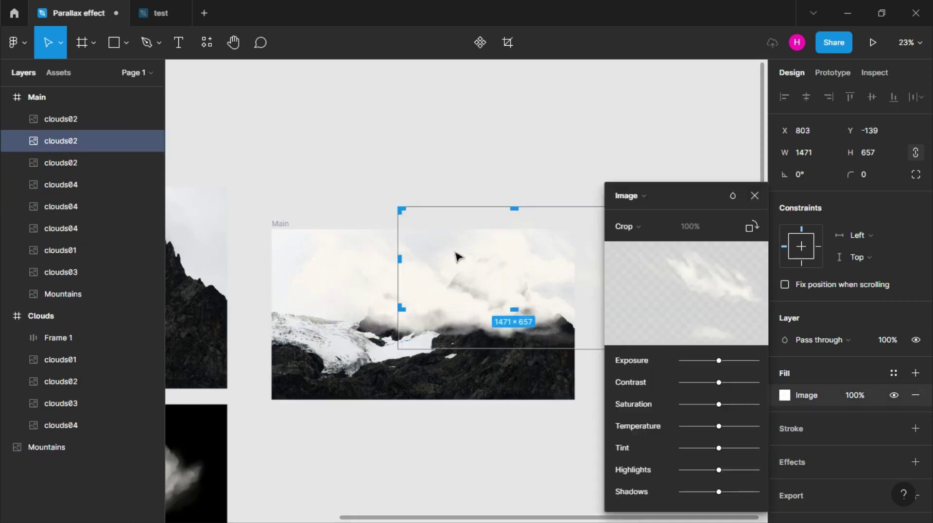
pyautogui.click(754, 196)
pyautogui.click(593, 349)
# - Move clouds02 left across the peaks and place a duplicate up and right
pyautogui.moveTo(520, 269)
pyautogui.mouseDown()
pyautogui.moveTo(434, 266)
pyautogui.moveTo(520, 266)
pyautogui.moveTo(348, 330)
pyautogui.mouseUp()
pyautogui.moveTo(427, 272)
pyautogui.mouseDown()
pyautogui.moveTo(552, 254)
pyautogui.moveTo(369, 208)
pyautogui.mouseUp()
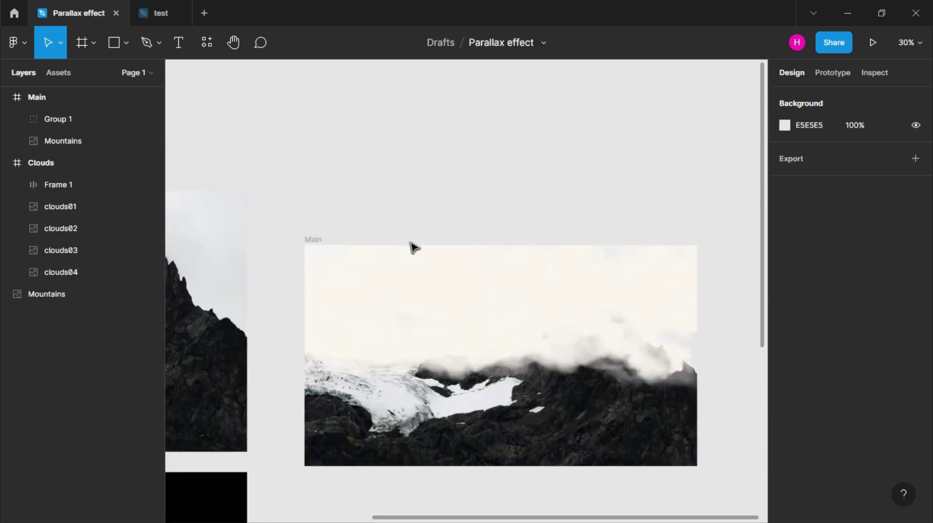
pyautogui.scroll(1, 400, 202)
pyautogui.moveTo(302, 241)
pyautogui.mouseDown()
pyautogui.moveTo(417, 175)
pyautogui.moveTo(412, 181)
pyautogui.mouseUp()
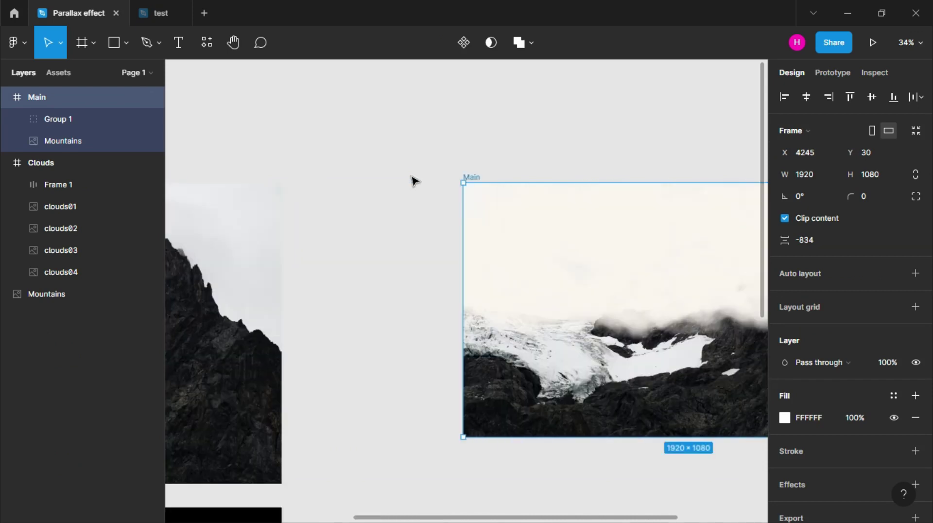
# - Zoom to Main, lock the Mountains photo, and rename Group 1 to Clouds
pyautogui.hotkey('shift', '2')
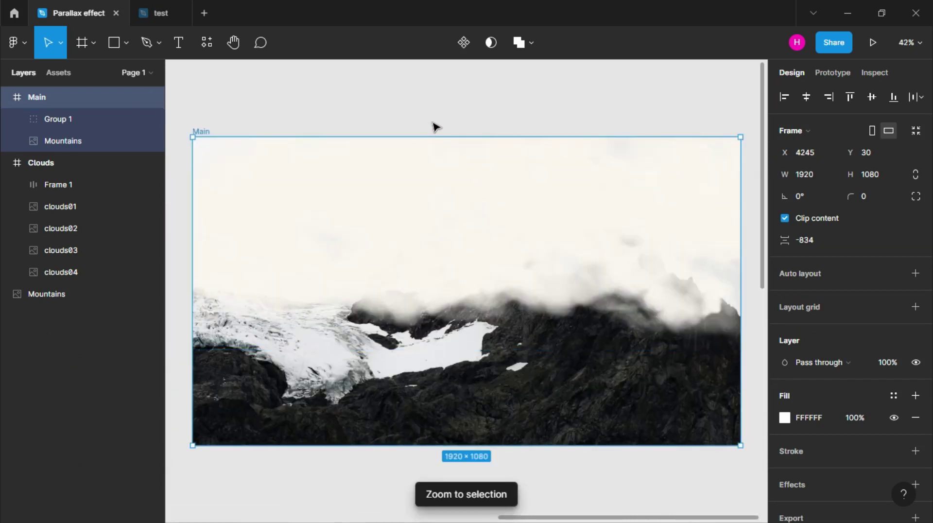
pyautogui.scroll(2, 433, 121)
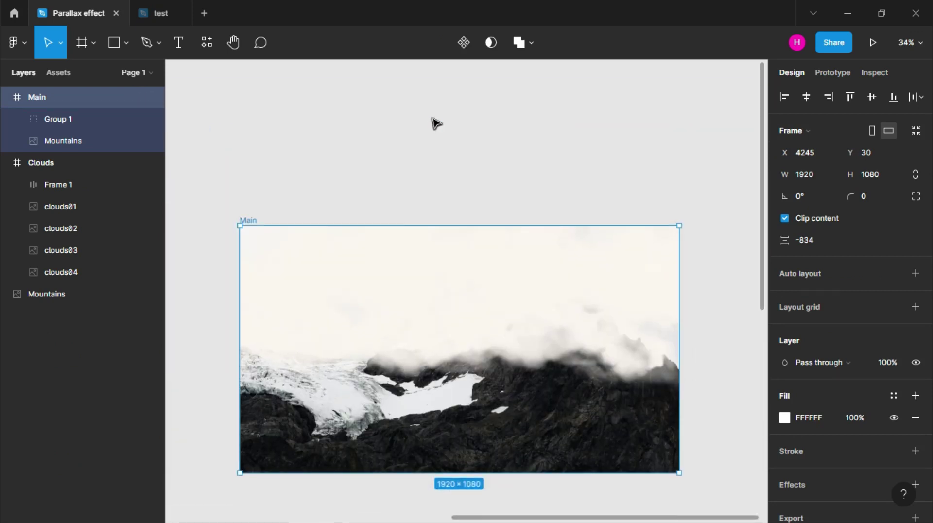
pyautogui.press('Return')
pyautogui.doubleClick(57, 118)
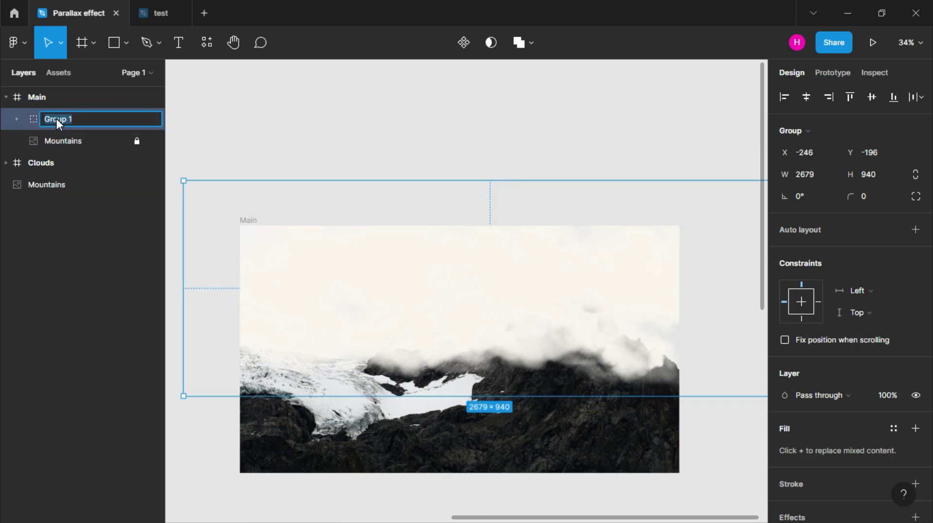
pyautogui.write('Clouds')
pyautogui.press('Return')
pyautogui.click(345, 150)
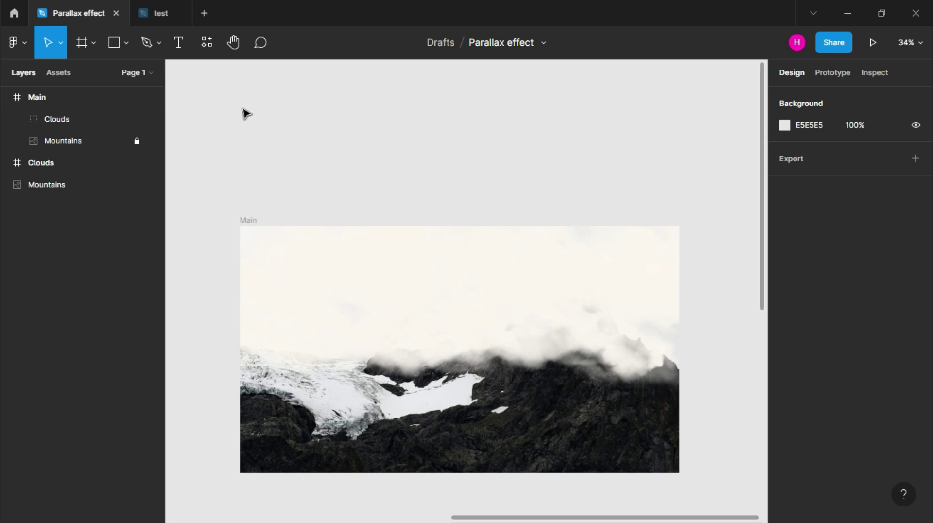
# - Add a Cosmos text label in Main's sky
pyautogui.click(179, 46)
pyautogui.click(288, 256)
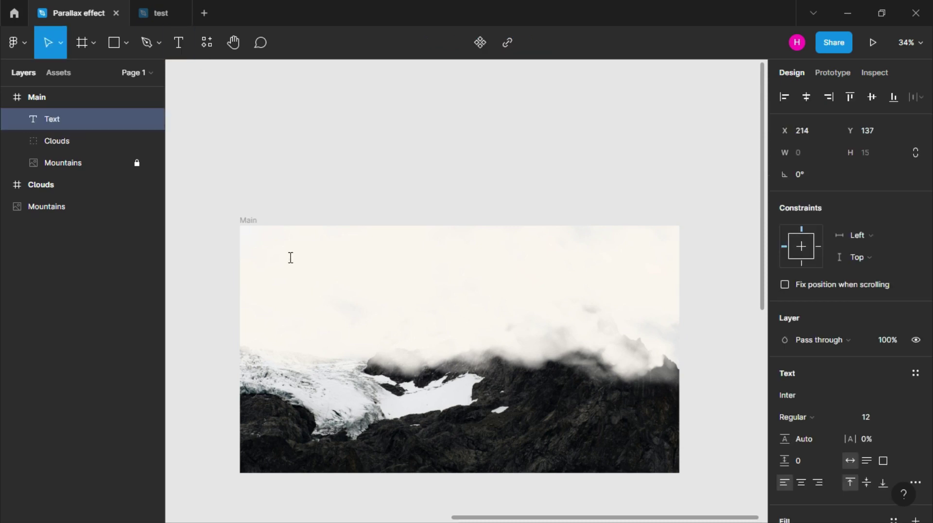
pyautogui.scroll(2, 290, 257)
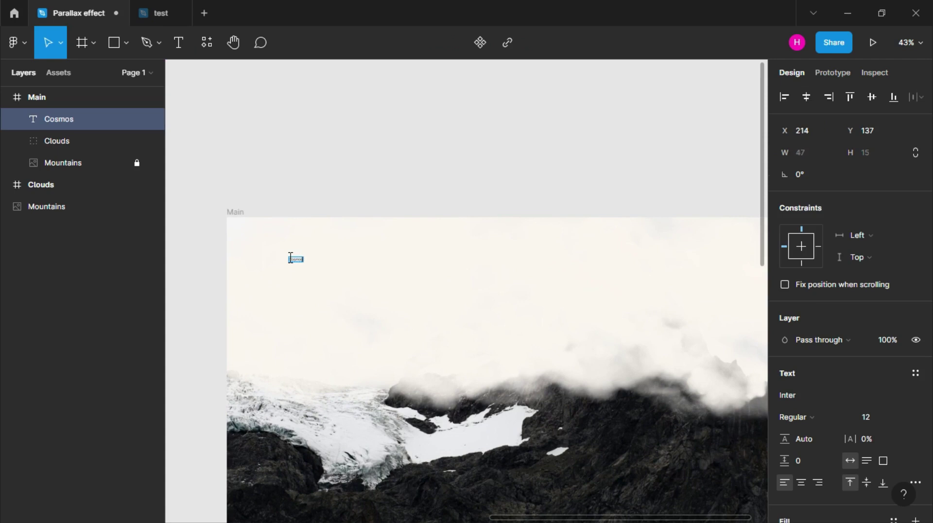
pyautogui.press('Escape')
# - Set Cosmos to the Ogg font, size 30, with 50% letter spacing
pyautogui.click(836, 394)
pyautogui.write('Ogg')
pyautogui.press('Return')
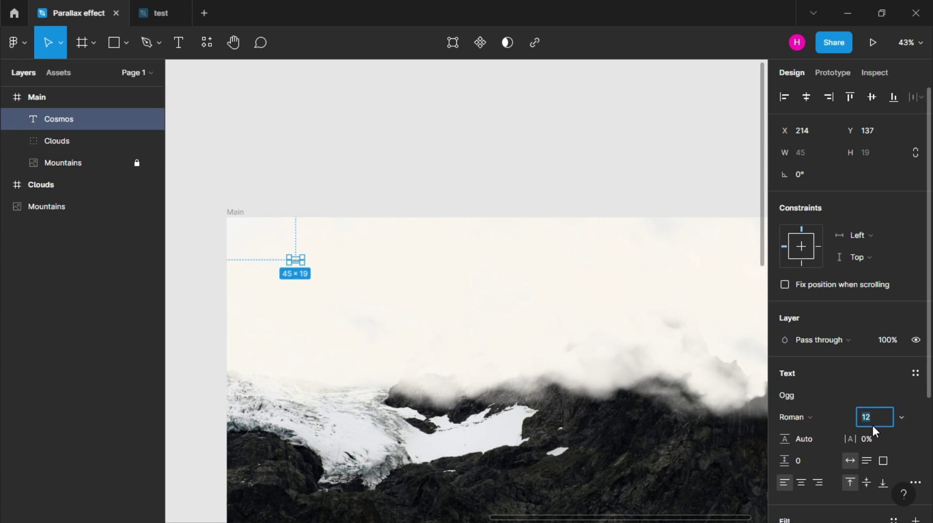
pyautogui.write('30')
pyautogui.press('Return')
pyautogui.scroll(2, 423, 383)
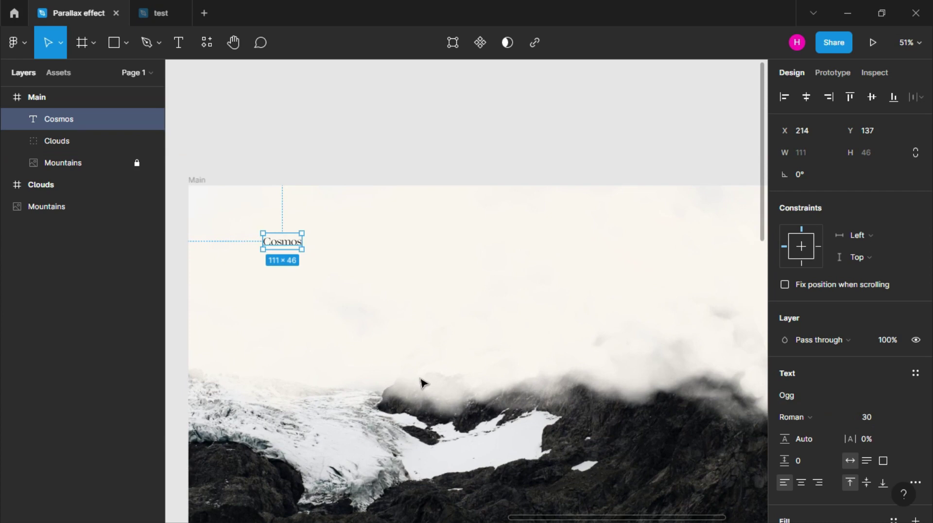
pyautogui.click(868, 443)
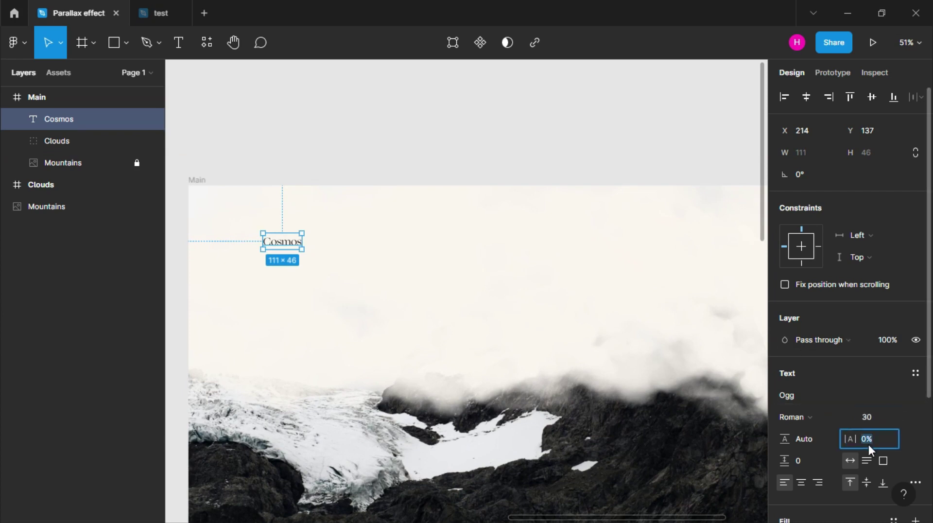
pyautogui.write('50')
pyautogui.press('Return')
# - Lock the Clouds layer, move Cosmos up-left, and show the rulers
pyautogui.click(468, 181)
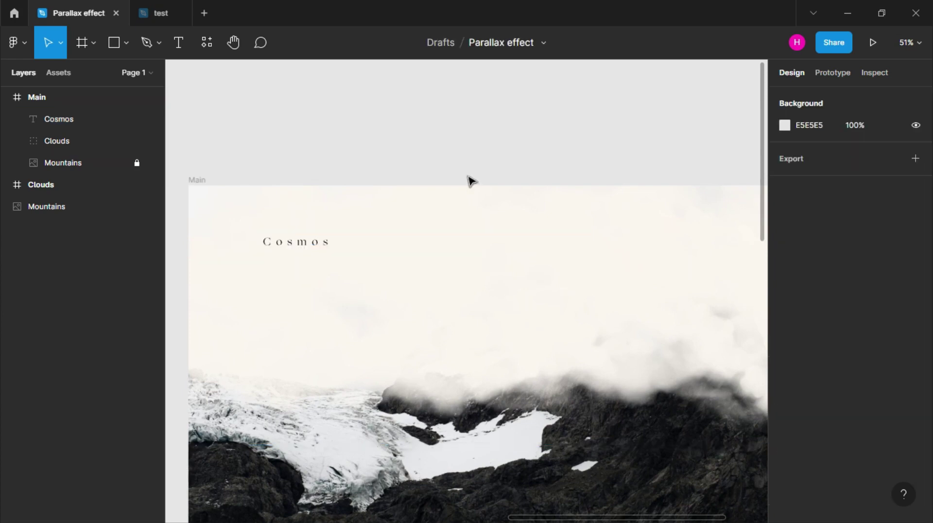
pyautogui.click(406, 276)
pyautogui.click(138, 141)
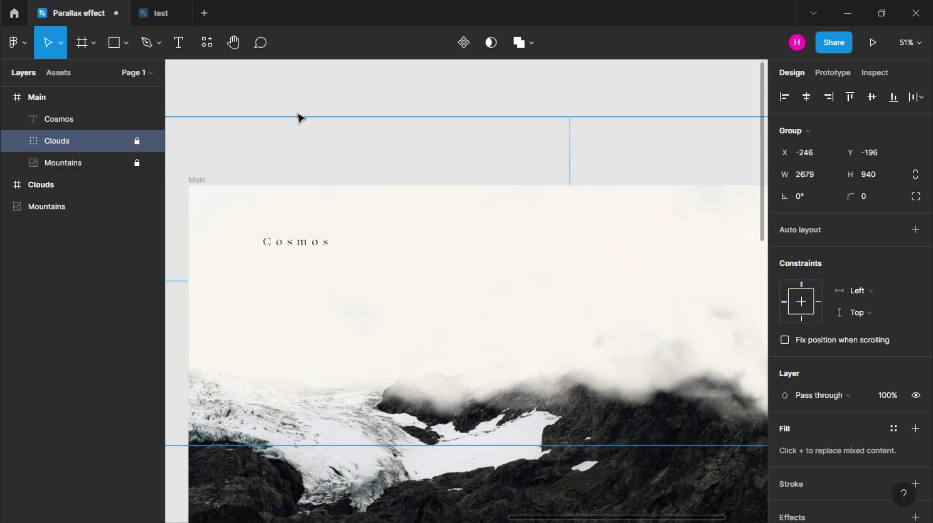
pyautogui.click(352, 106)
pyautogui.moveTo(289, 246); pyautogui.dragTo(271, 227)
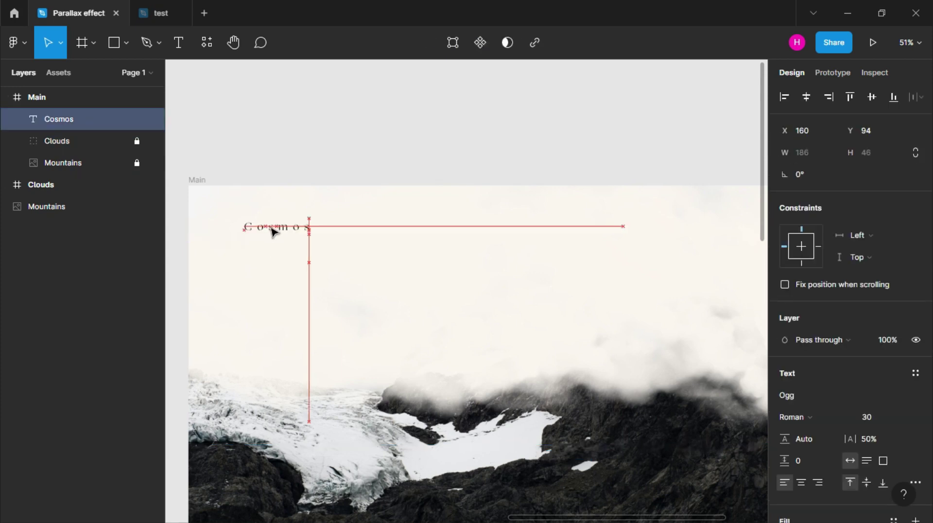
pyautogui.click(220, 120)
pyautogui.hotkey('shift', 'r')
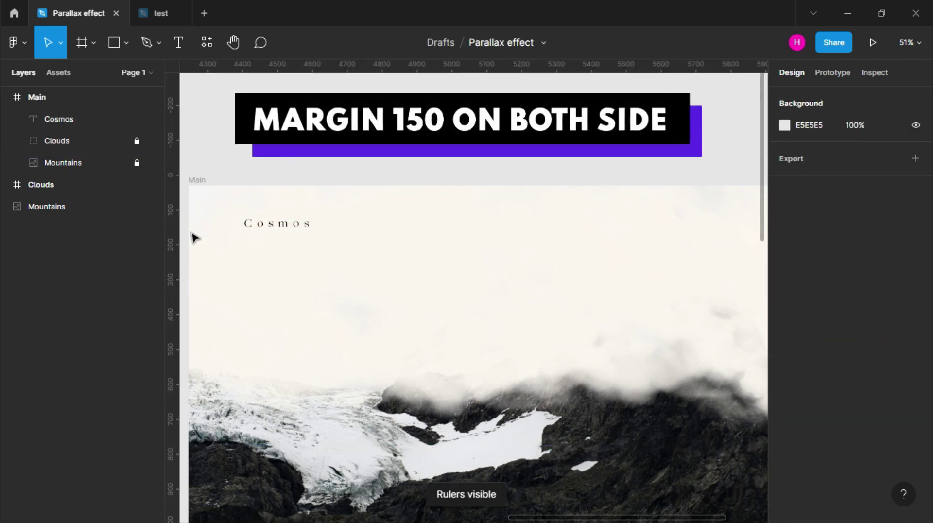
# - Place vertical guides at Main's left and right margins, snapping Cosmos to the left one
pyautogui.moveTo(173, 252); pyautogui.dragTo(214, 259)
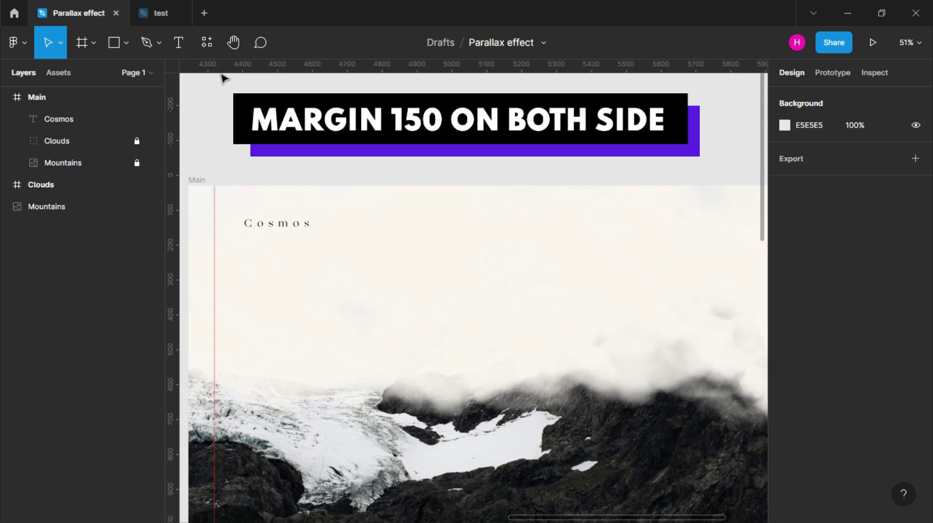
pyautogui.moveTo(215, 217); pyautogui.dragTo(244, 218)
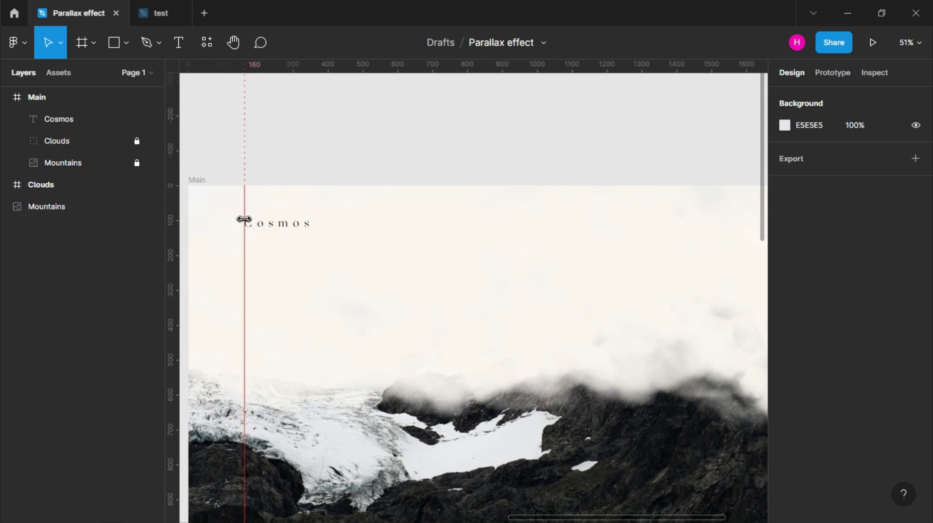
pyautogui.moveTo(241, 224)
pyautogui.mouseDown()
pyautogui.moveTo(241, 238)
pyautogui.moveTo(273, 223)
pyautogui.mouseUp()
pyautogui.click(280, 220)
pyautogui.click(325, 173)
pyautogui.scroll(-2, 325, 174)
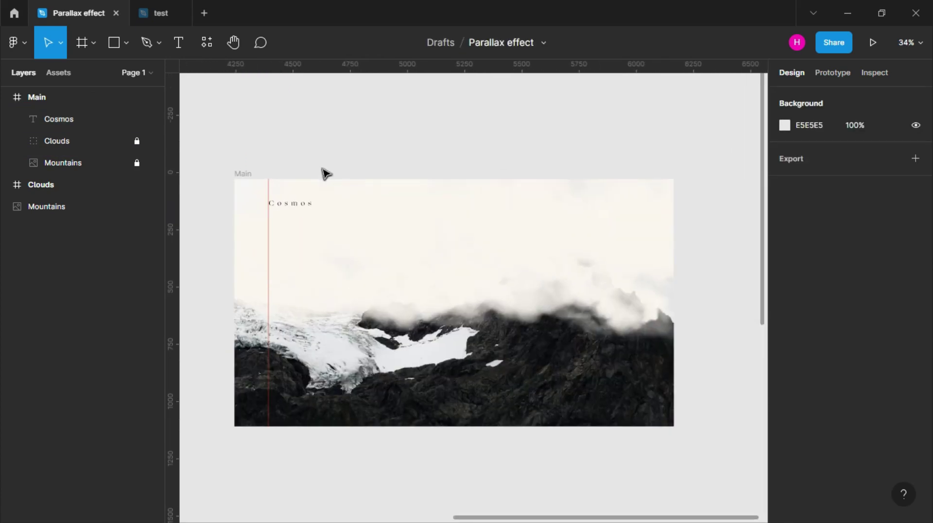
pyautogui.moveTo(173, 261); pyautogui.dragTo(649, 282)
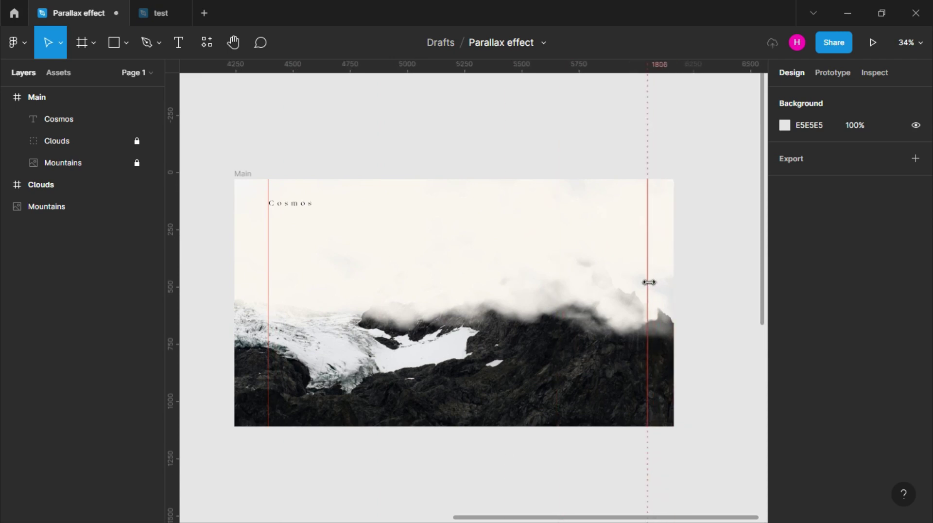
pyautogui.scroll(2, 534, 233)
# - Add an About label at Main's top right with 0% letter spacing
pyautogui.click(176, 44)
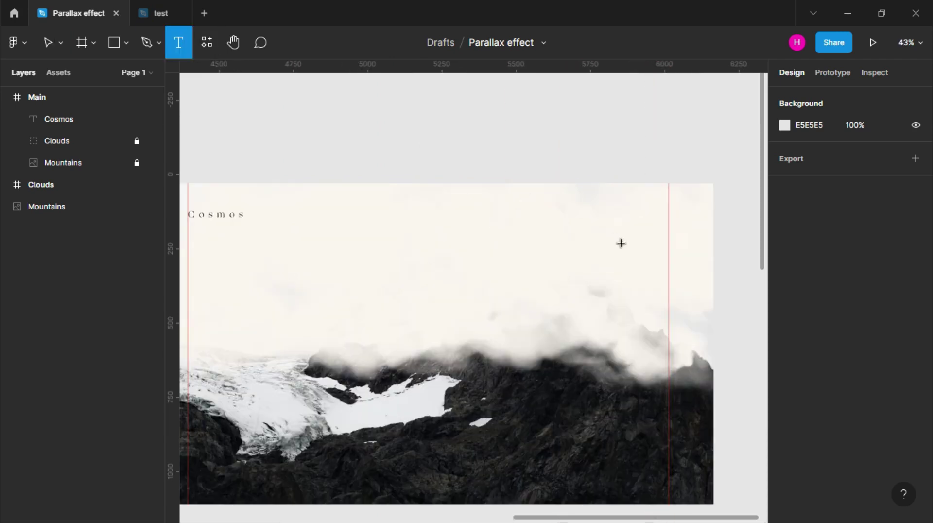
pyautogui.click(567, 208)
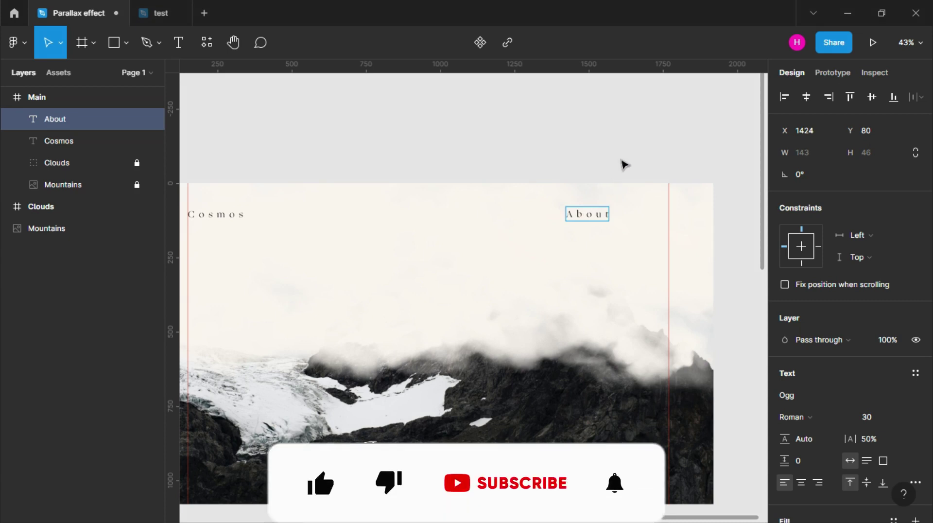
pyautogui.press('Escape')
pyautogui.click(869, 439)
pyautogui.write('0')
pyautogui.press('Return')
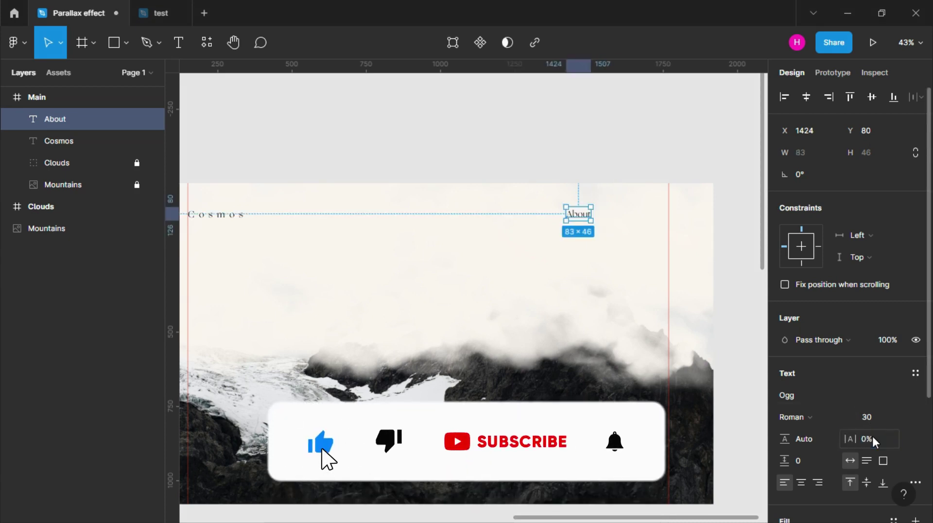
pyautogui.click(698, 194)
# - Duplicate the About label and change the copy to Blog
pyautogui.moveTo(560, 216)
pyautogui.mouseDown()
pyautogui.moveTo(524, 217)
pyautogui.moveTo(571, 220)
pyautogui.mouseUp()
pyautogui.scroll(1, 524, 217)
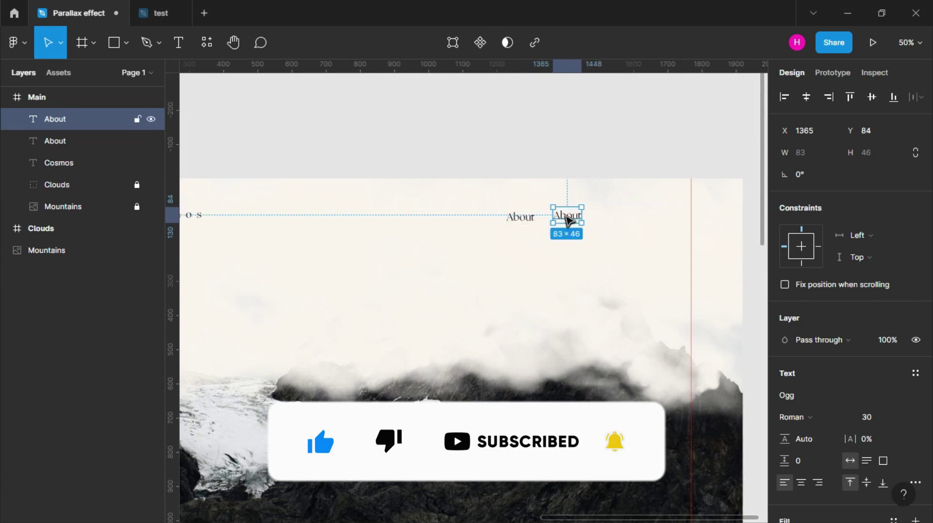
pyautogui.doubleClick(567, 216)
pyautogui.write('Blog')
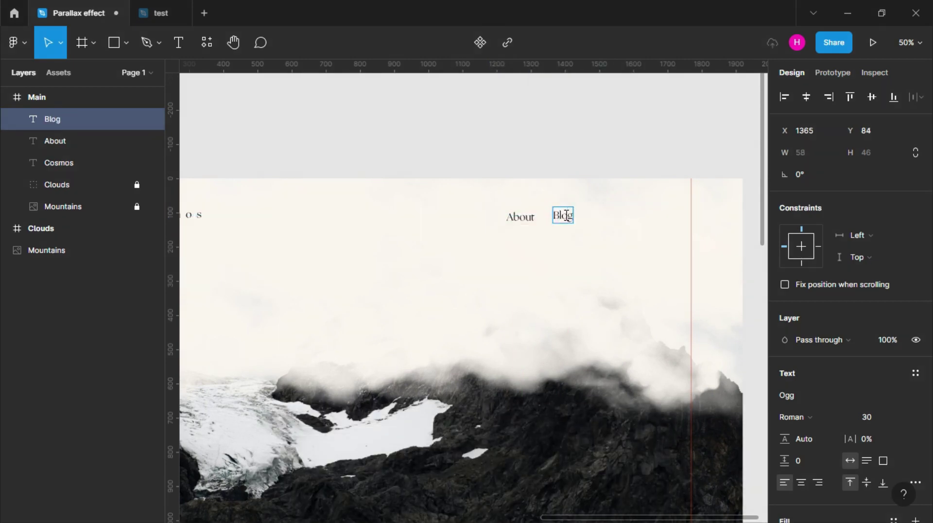
pyautogui.press('Escape')
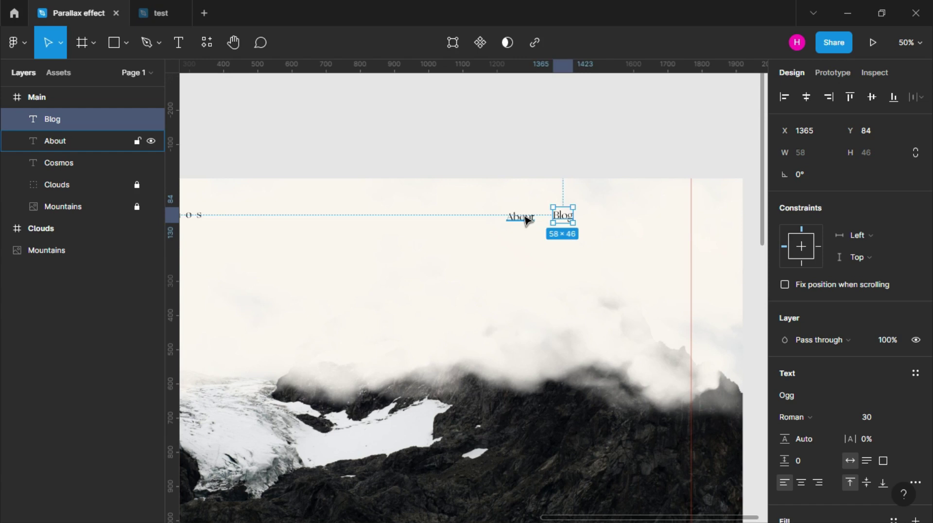
# - Set About and Blog to uppercase in the type settings
pyautogui.click(525, 217)
pyautogui.keyDown('shift'); pyautogui.click(558, 216); pyautogui.keyUp('shift')
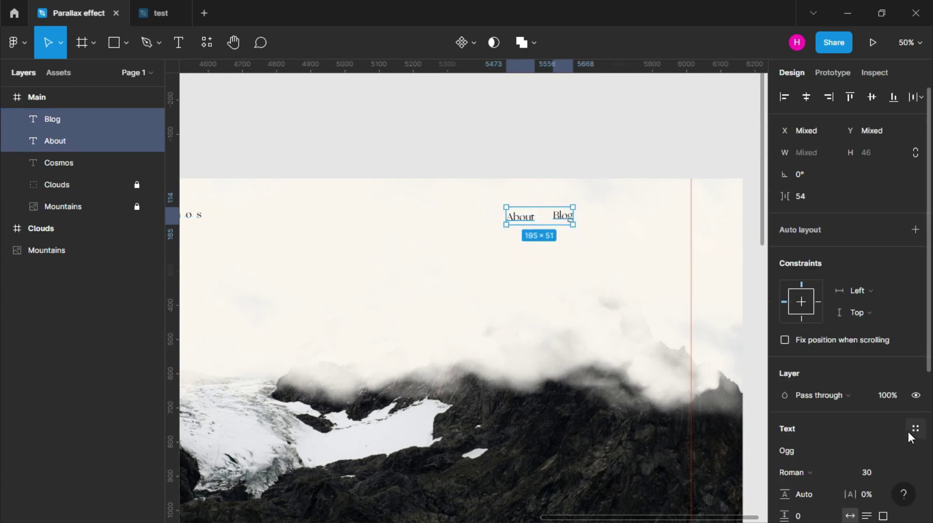
pyautogui.scroll(-4, 915, 397)
pyautogui.click(915, 344)
pyautogui.click(702, 445)
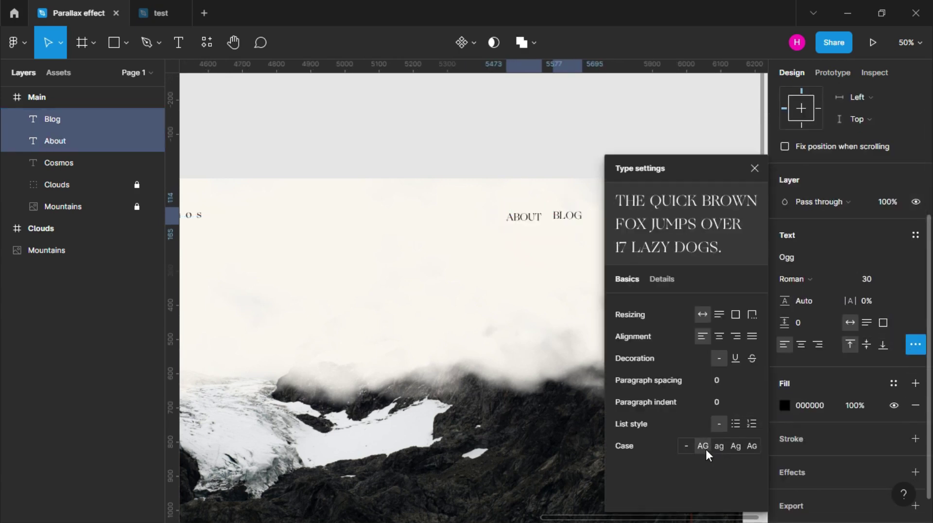
pyautogui.click(546, 321)
# - Duplicate BLOG to its right and make the Cosmos title uppercase
pyautogui.moveTo(574, 217); pyautogui.dragTo(629, 220)
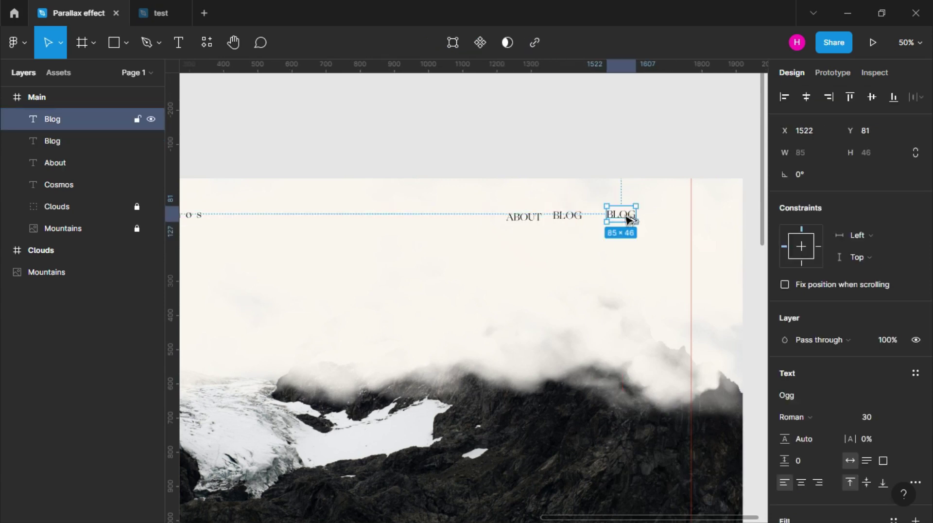
pyautogui.hscroll(-5, 566, 256)
pyautogui.click(340, 214)
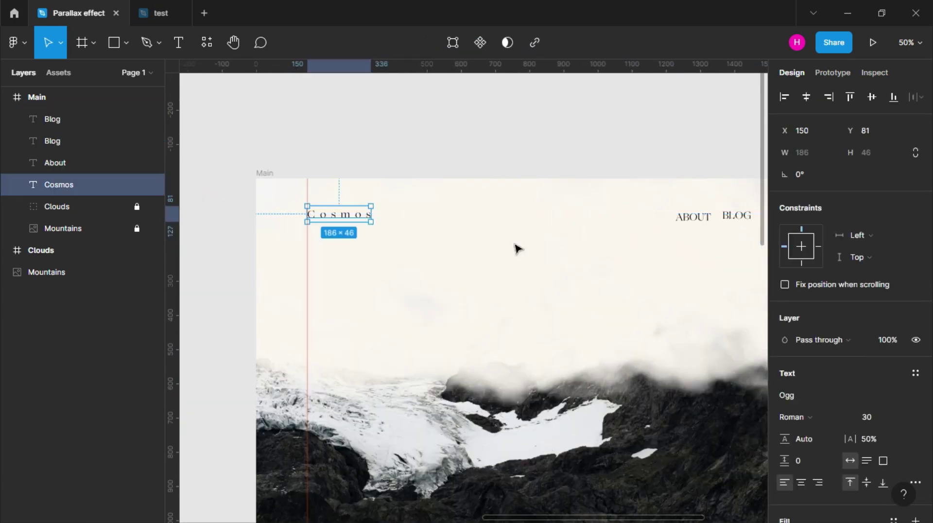
pyautogui.click(915, 482)
pyautogui.click(703, 445)
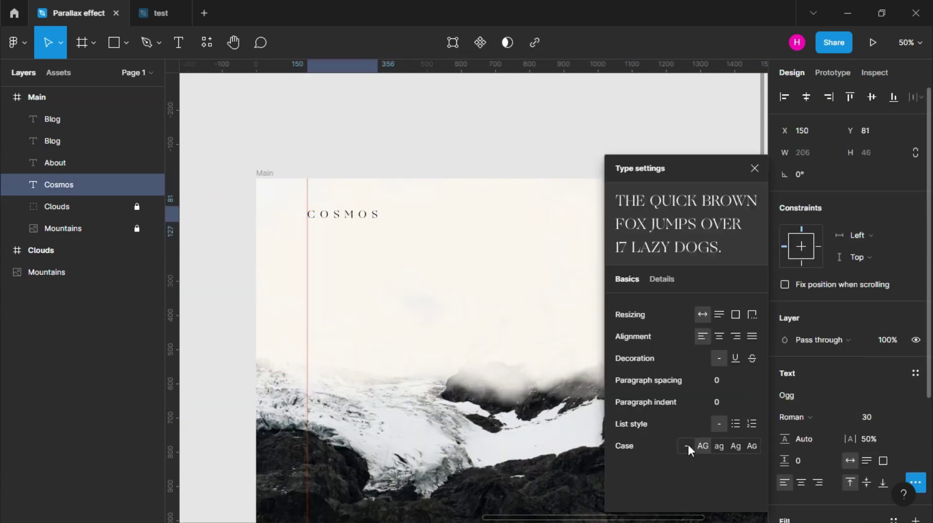
pyautogui.click(527, 316)
pyautogui.hscroll(5, 530, 316)
# - Change the copied BLOG label to Sign up and remove its uppercase case
pyautogui.click(511, 216)
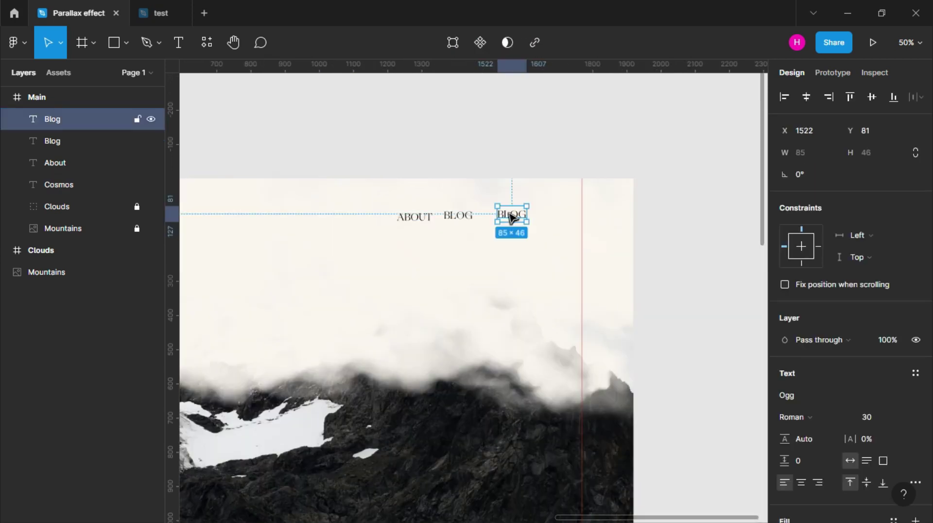
pyautogui.doubleClick(511, 216)
pyautogui.write('Si')
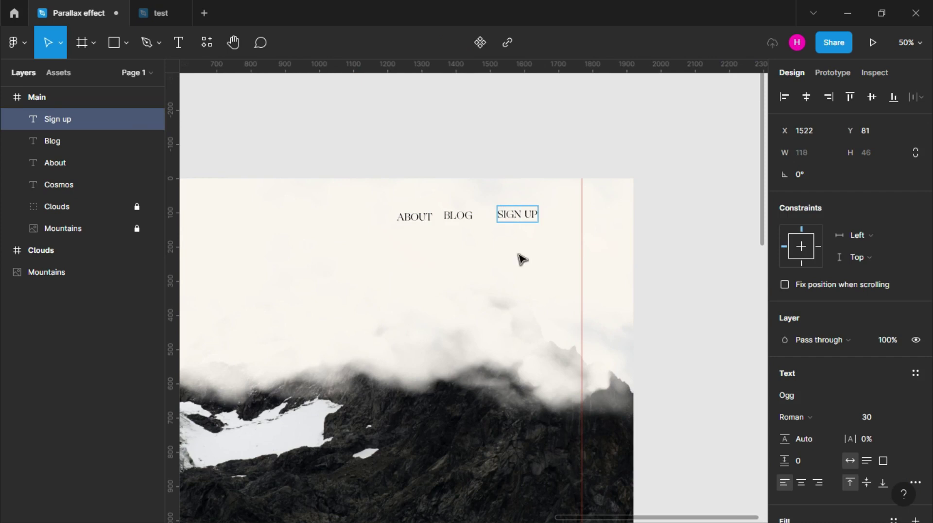
pyautogui.press('Escape')
pyautogui.click(914, 482)
pyautogui.click(695, 445)
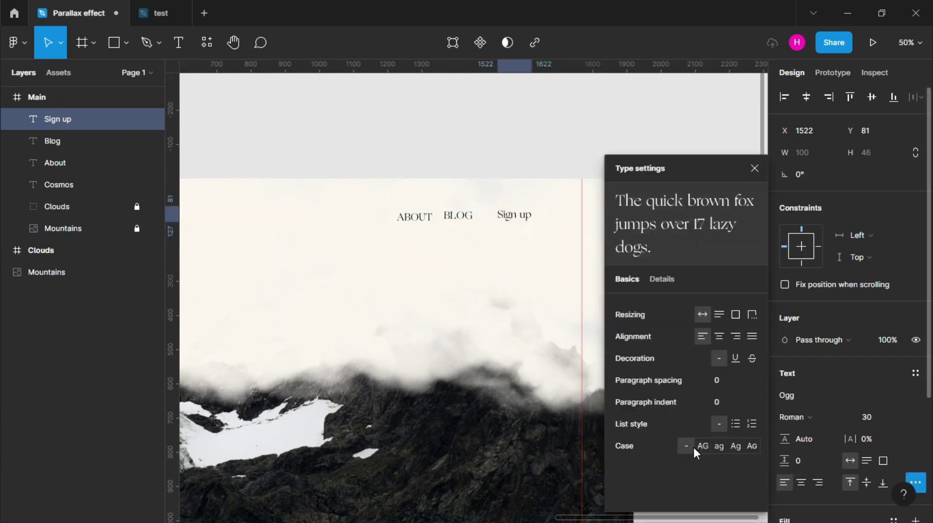
pyautogui.click(532, 254)
# - Wrap Sign up in an auto-layout frame with 12 vertical padding
pyautogui.rightClick(515, 213)
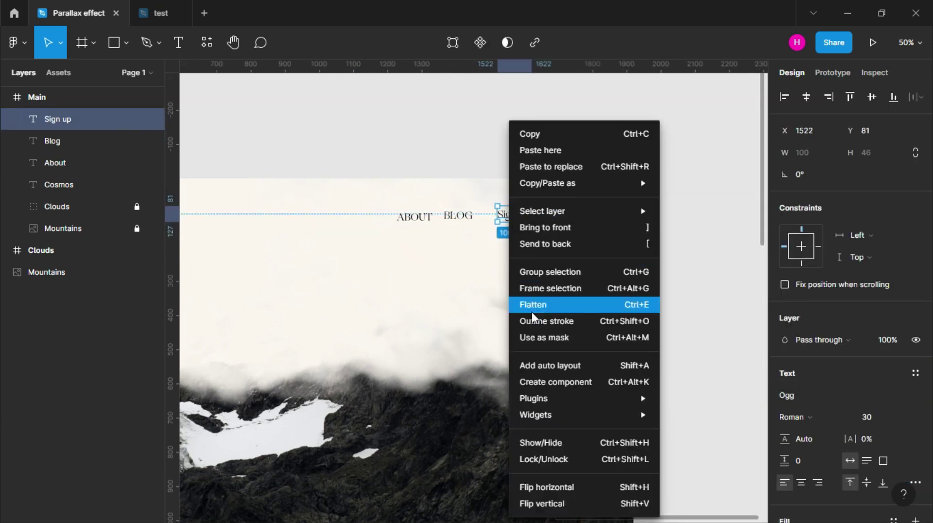
pyautogui.click(538, 362)
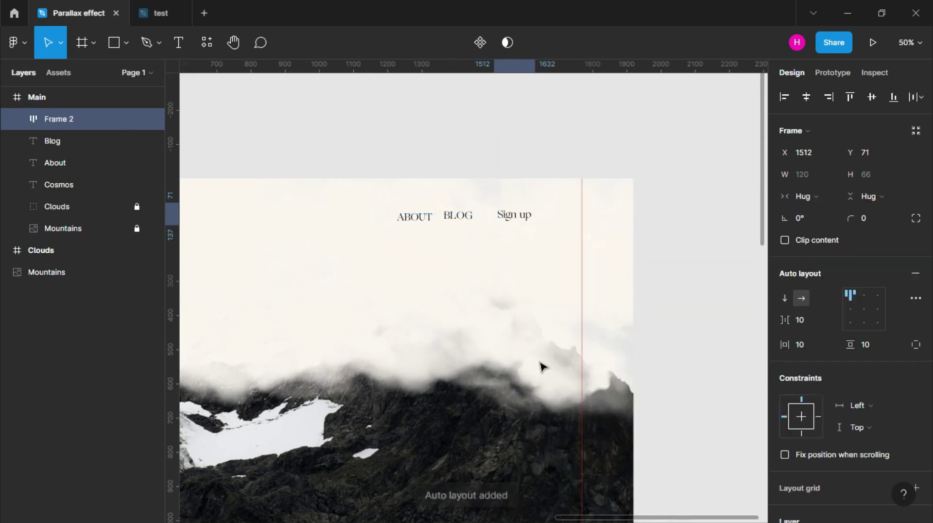
pyautogui.click(810, 342)
pyautogui.write('5')
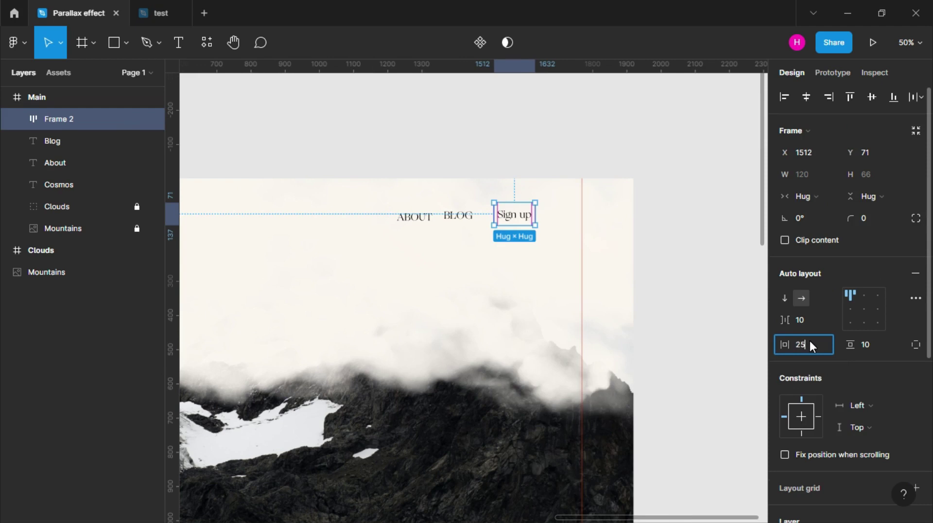
pyautogui.click(865, 348)
pyautogui.write('12')
pyautogui.press('Return')
# - Give the Sign up button a 50 corner radius and a black fill
pyautogui.click(873, 217)
pyautogui.write('50')
pyautogui.press('Return')
pyautogui.scroll(-2, 807, 340)
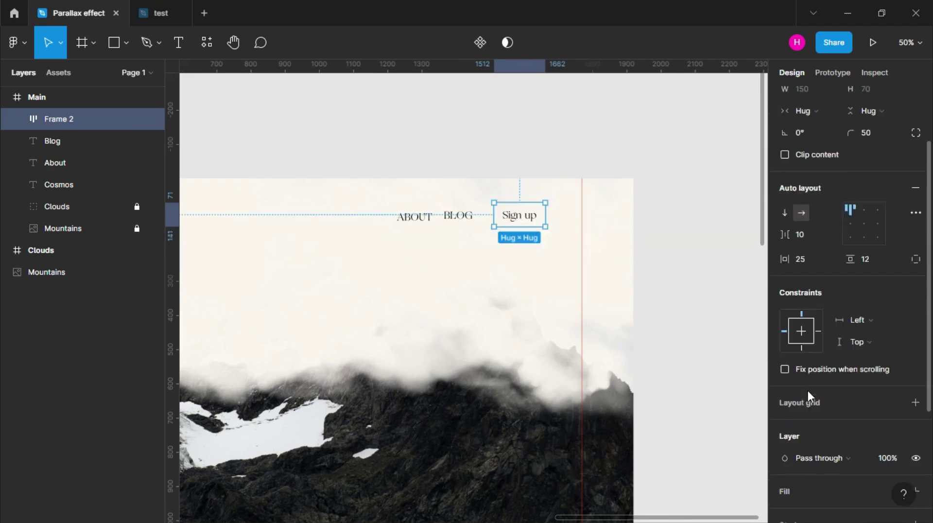
pyautogui.scroll(-2, 850, 370)
pyautogui.click(915, 396)
pyautogui.click(784, 418)
pyautogui.moveTo(723, 308)
pyautogui.mouseDown()
pyautogui.moveTo(618, 343)
pyautogui.moveTo(588, 450)
pyautogui.mouseUp()
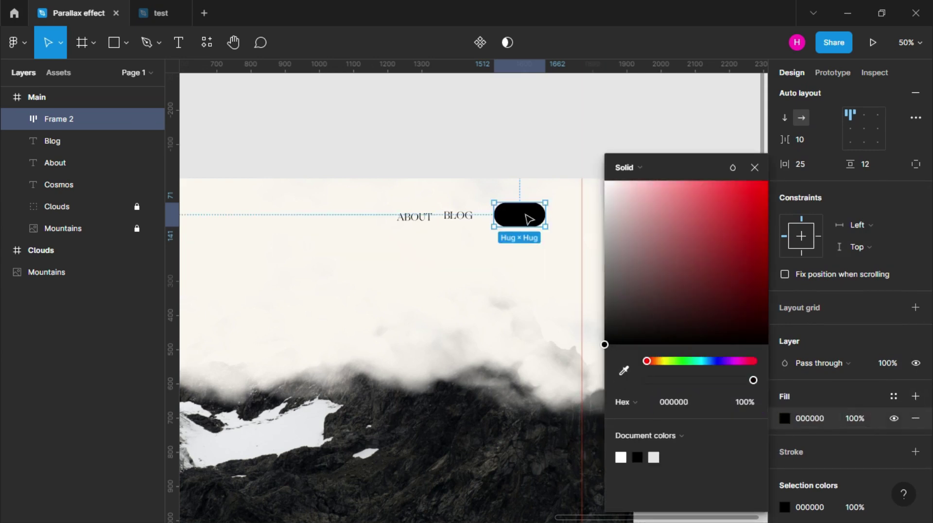
# - Make the Sign up text white (FFFFFF), then select the ABOUT, BLOG and Sign up items
pyautogui.doubleClick(528, 219)
pyautogui.click(784, 455)
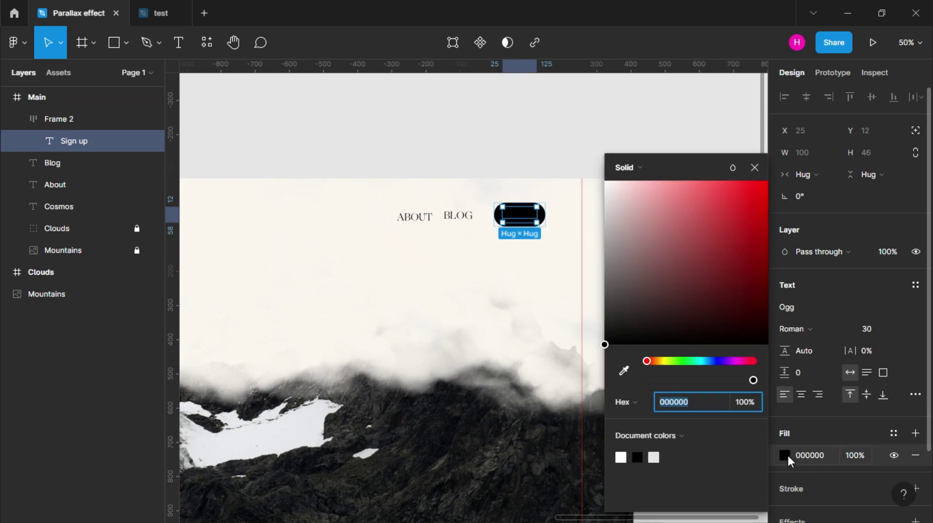
pyautogui.write('FFFFFF')
pyautogui.press('Return')
pyautogui.click(518, 243)
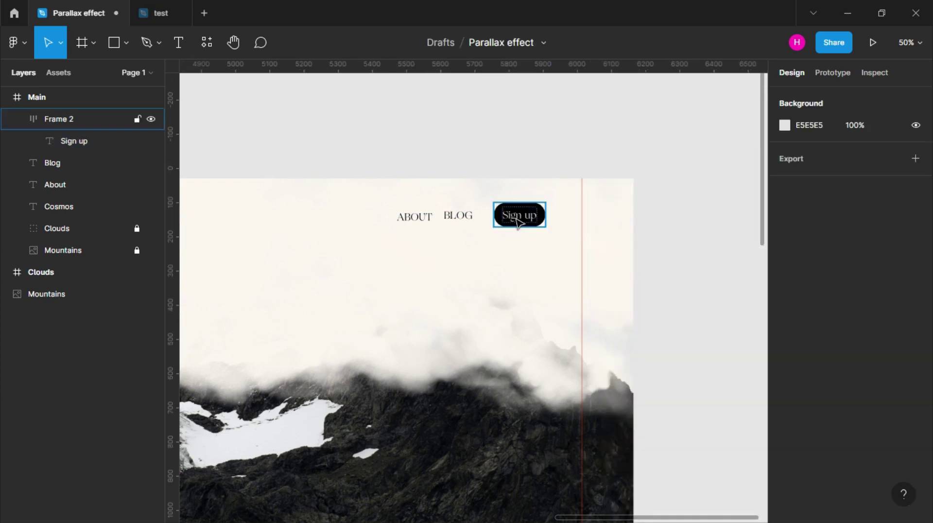
pyautogui.scroll(5, 522, 253)
pyautogui.scroll(-4, 520, 287)
pyautogui.moveTo(542, 294); pyautogui.dragTo(358, 231)
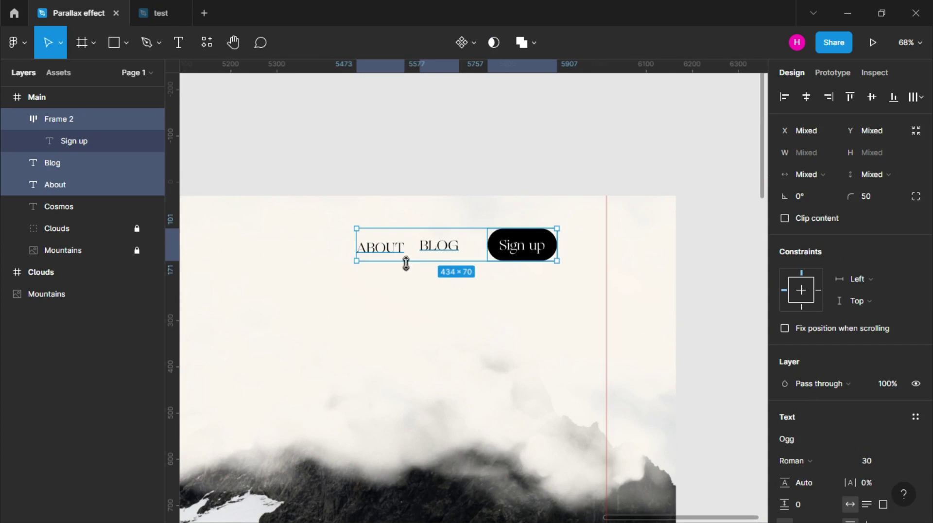
# - Align ABOUT with BLOG, tidy up the nav items 50 apart, and group them
pyautogui.click(871, 97)
pyautogui.click(916, 97)
pyautogui.click(843, 125)
pyautogui.write('50')
pyautogui.press('Return')
pyautogui.rightClick(513, 247)
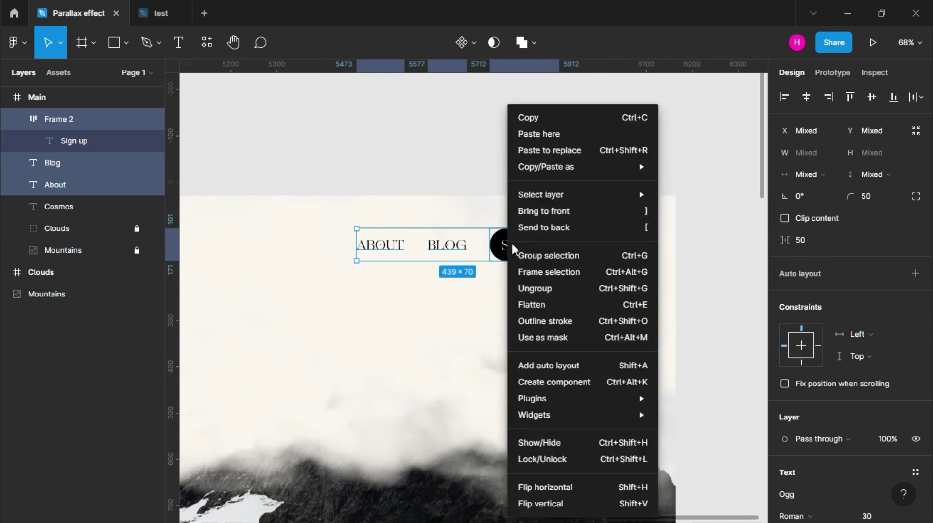
pyautogui.click(542, 254)
pyautogui.click(486, 313)
# - Set the ABOUT, BLOG and Sign up text to font size 20
pyautogui.scroll(-5, 486, 313)
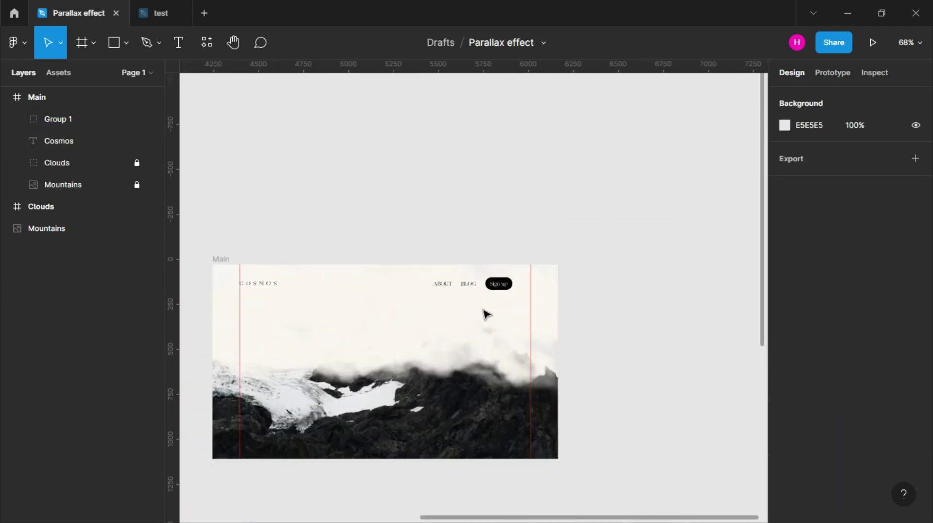
pyautogui.click(478, 290)
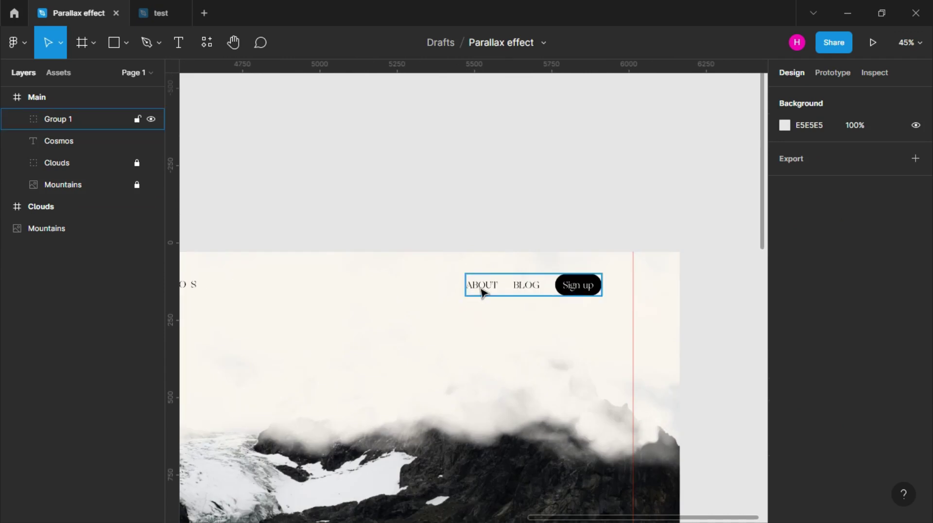
pyautogui.keyDown('ctrl'); pyautogui.scroll(1, 483, 290); pyautogui.keyUp('ctrl')
pyautogui.doubleClick(484, 289)
pyautogui.click(529, 285)
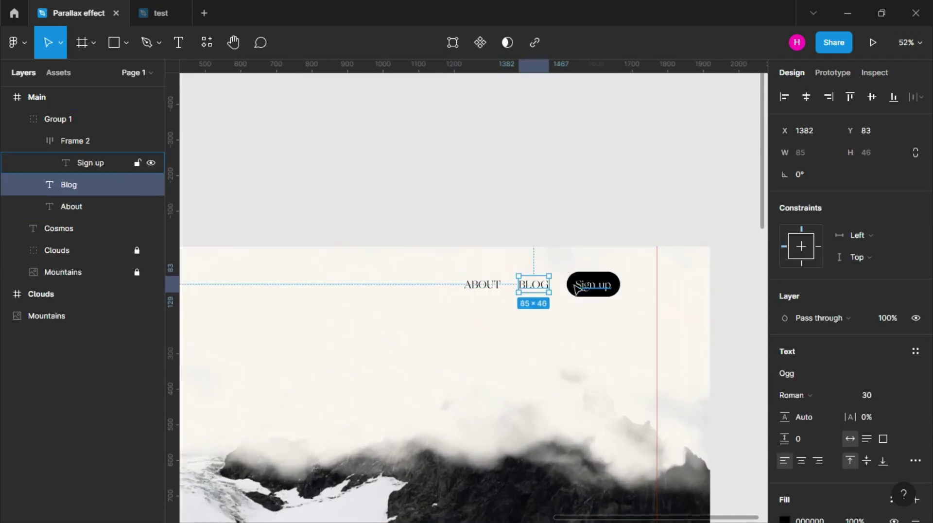
pyautogui.keyDown('shift'); pyautogui.click(483, 285); pyautogui.keyUp('shift')
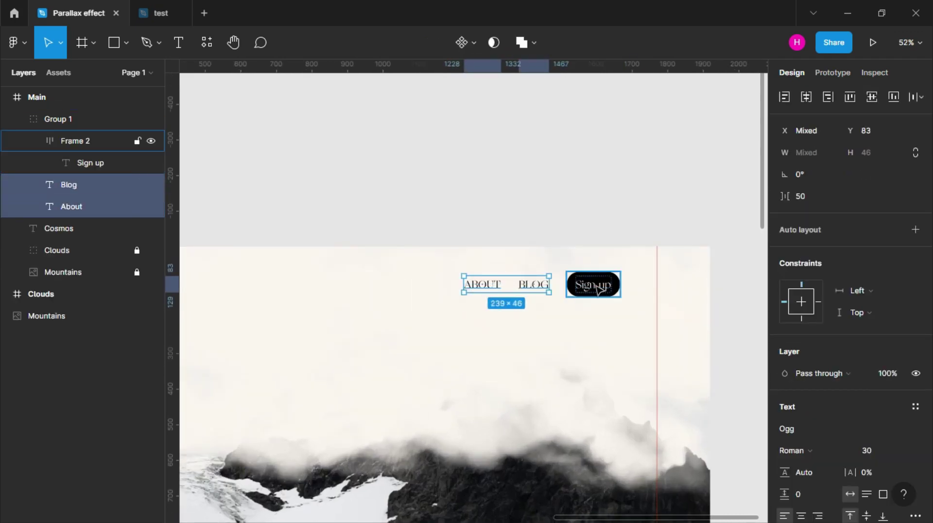
pyautogui.keyDown('shift'); pyautogui.click(597, 287); pyautogui.keyUp('shift')
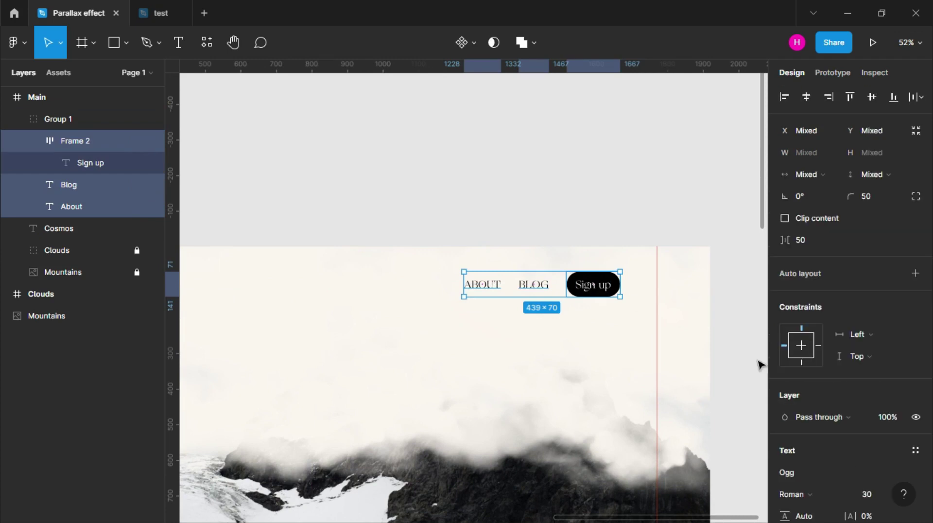
pyautogui.scroll(-6, 815, 409)
pyautogui.write('20')
pyautogui.press('Return')
pyautogui.click(568, 326)
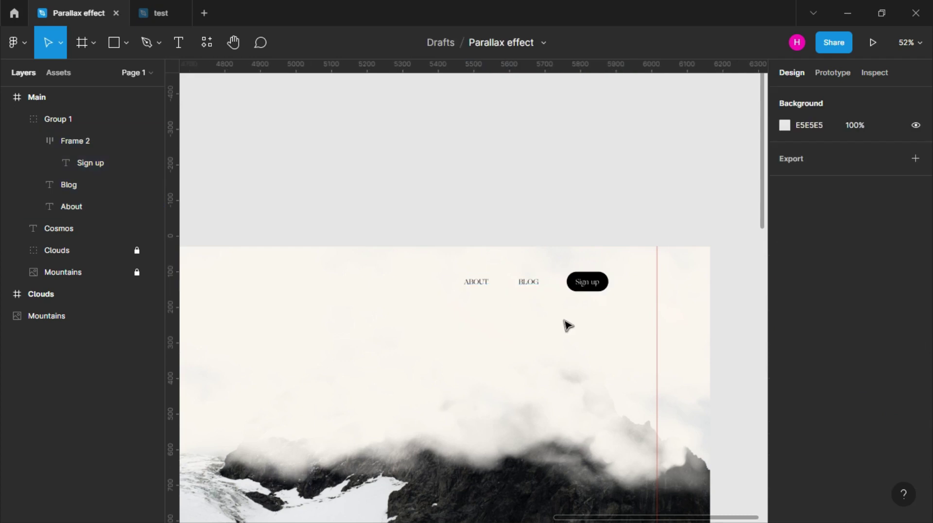
pyautogui.keyDown('ctrl'); pyautogui.scroll(-3, 566, 325); pyautogui.keyUp('ctrl')
pyautogui.click(491, 292)
# - Distribute the items inside the nav group horizontally with 50 spacing
pyautogui.click(515, 312)
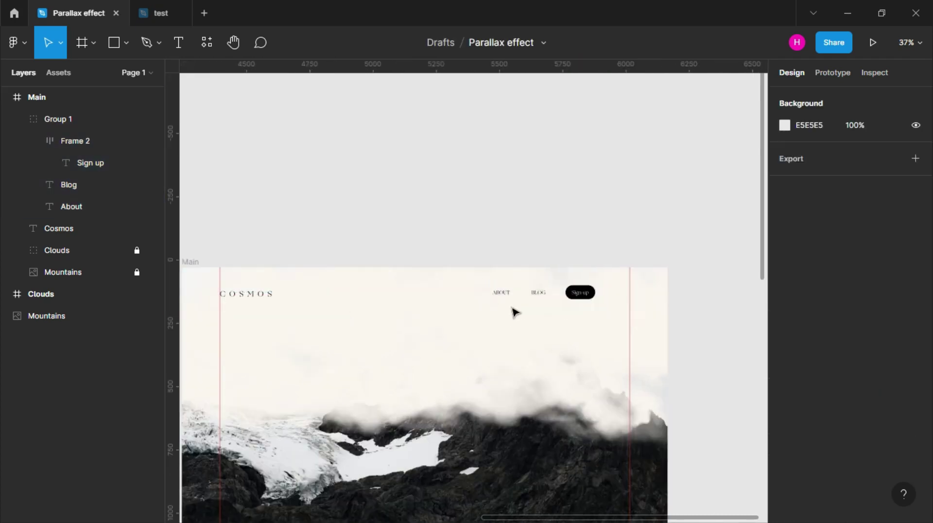
pyautogui.click(544, 294)
pyautogui.press('Return')
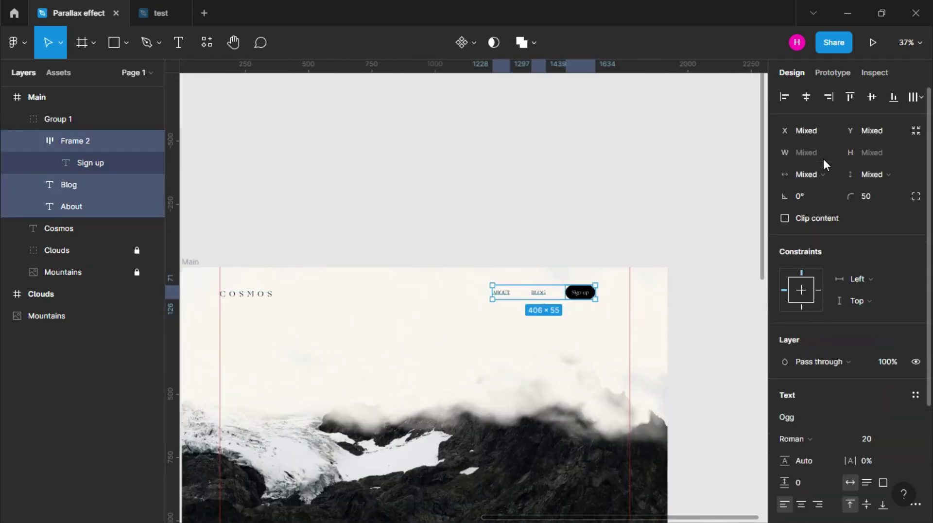
pyautogui.click(913, 97)
pyautogui.click(826, 156)
pyautogui.write('50')
pyautogui.press('Return')
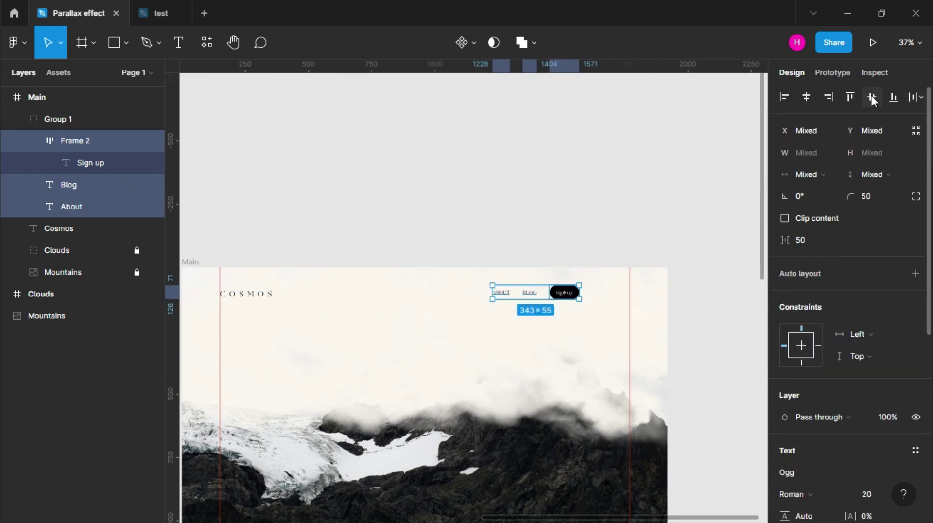
# - Align the COSMOS logo and the nav group on their vertical centres
pyautogui.click(360, 340)
pyautogui.keyDown('ctrl'); pyautogui.scroll(3, 255, 302); pyautogui.keyUp('ctrl')
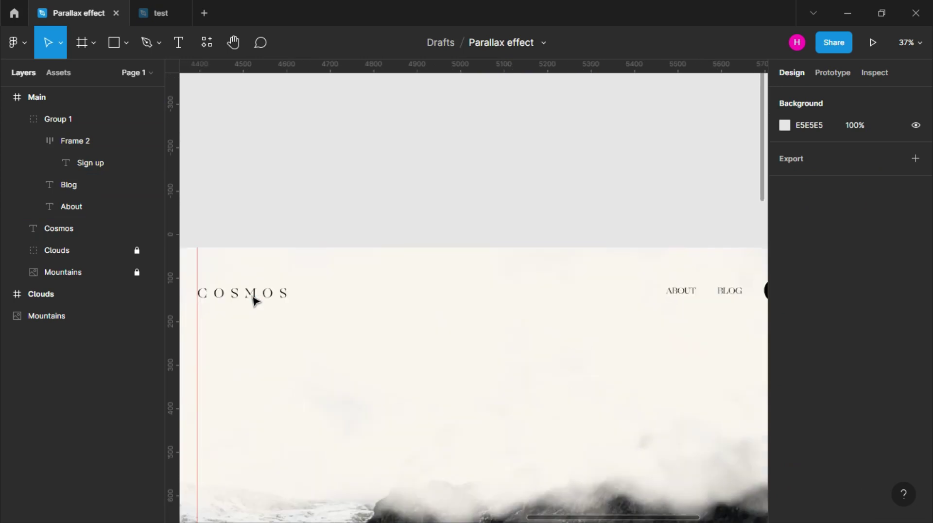
pyautogui.keyDown('ctrl'); pyautogui.scroll(-2, 248, 303); pyautogui.keyUp('ctrl')
pyautogui.click(249, 302)
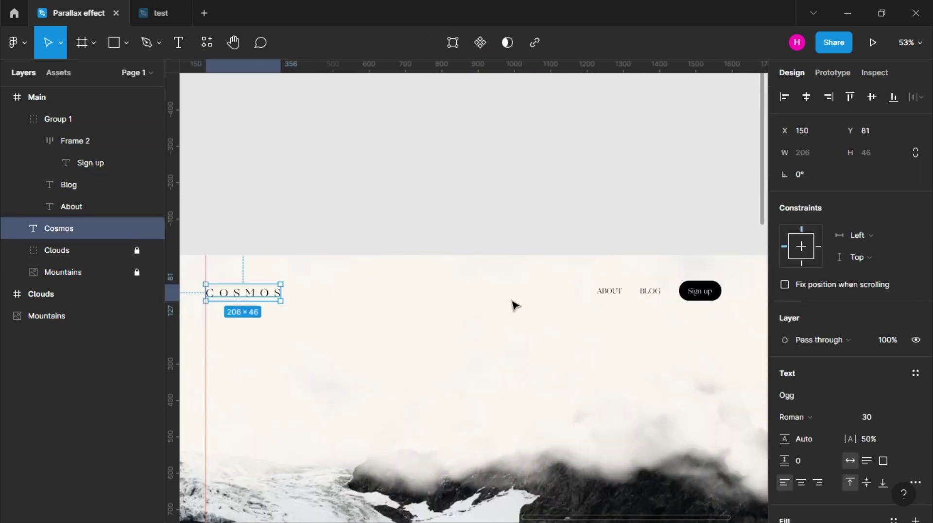
pyautogui.keyDown('shift'); pyautogui.click(653, 296); pyautogui.keyUp('shift')
pyautogui.click(869, 97)
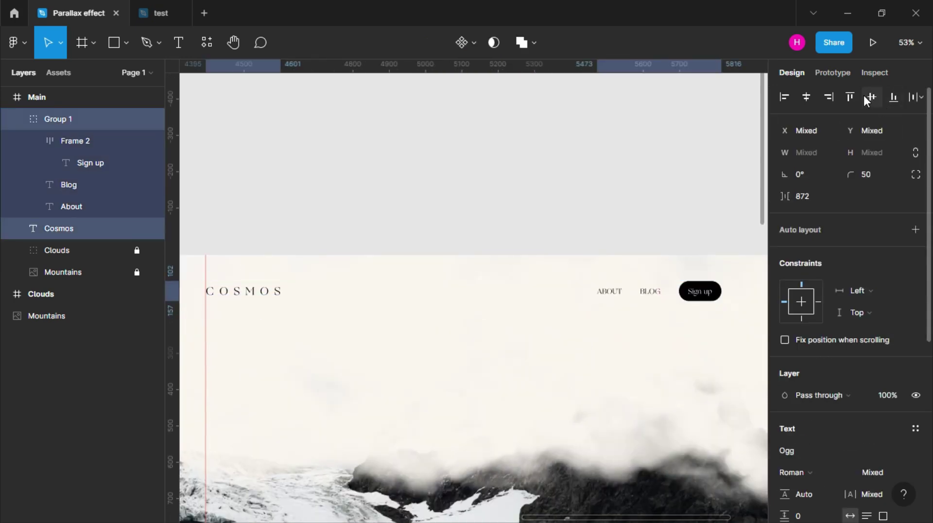
pyautogui.rightClick(674, 293)
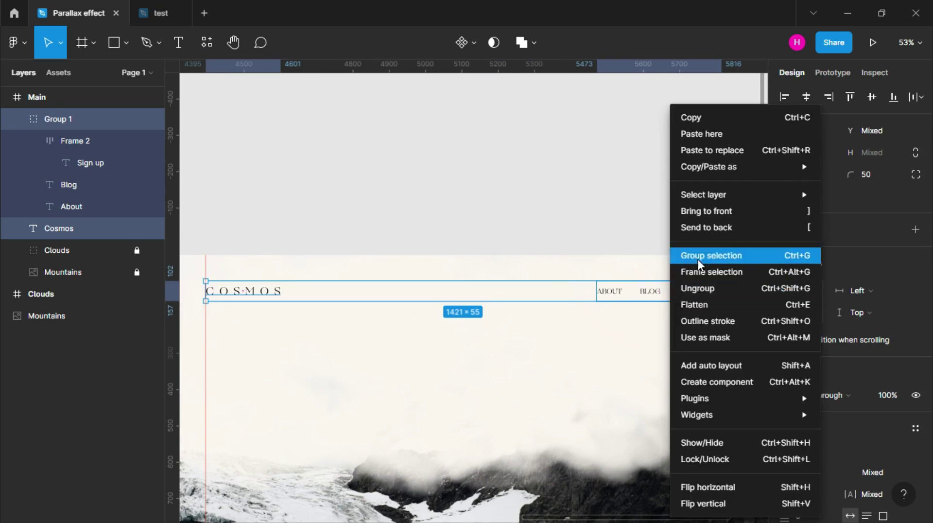
# - Wrap COSMOS and the nav in a 1620-wide auto layout, centred and spaced apart
pyautogui.click(700, 364)
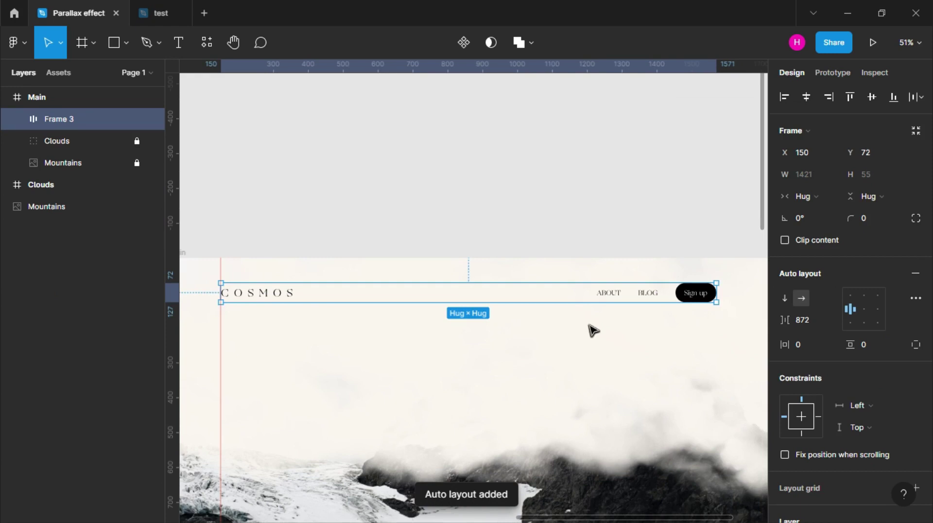
pyautogui.hscroll(5, 592, 330)
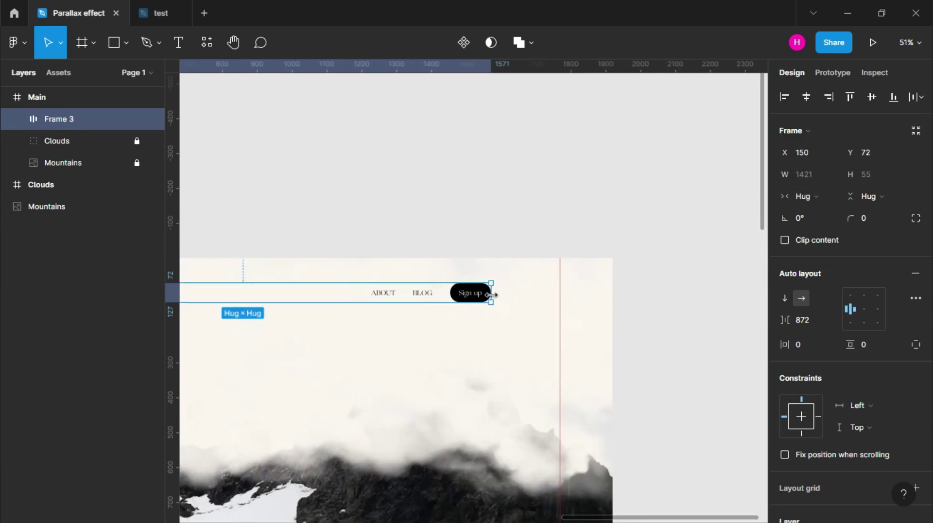
pyautogui.moveTo(491, 295); pyautogui.dragTo(560, 294)
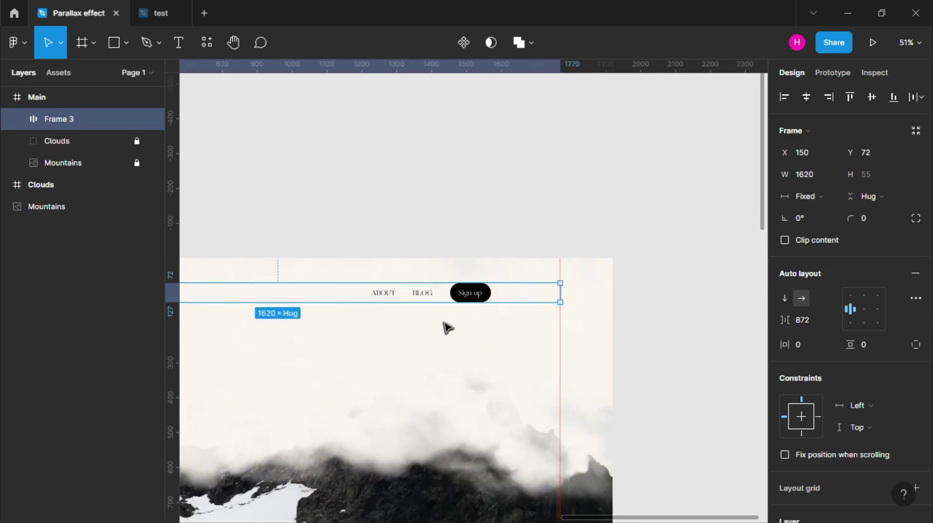
pyautogui.hscroll(-10, 447, 328)
pyautogui.hscroll(2, 503, 299)
pyautogui.hscroll(7, 505, 300)
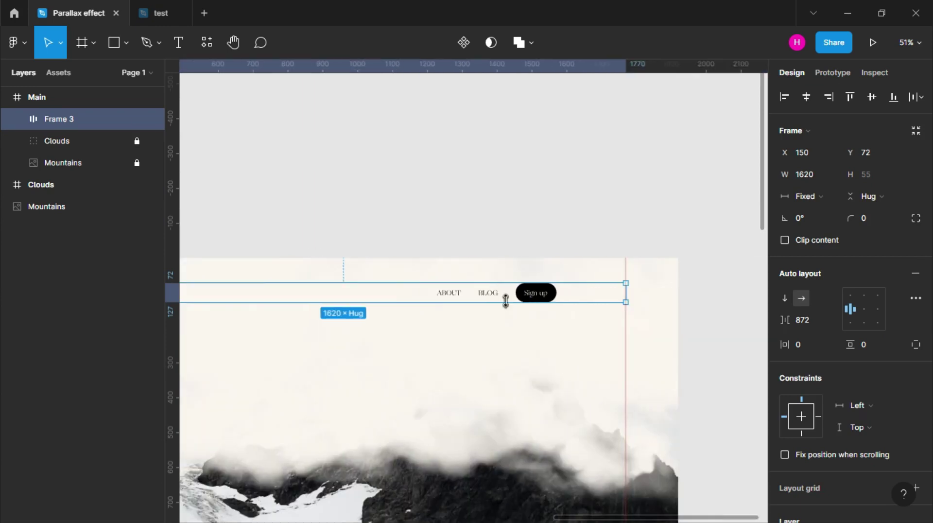
pyautogui.scroll(-5, 505, 299)
pyautogui.click(862, 308)
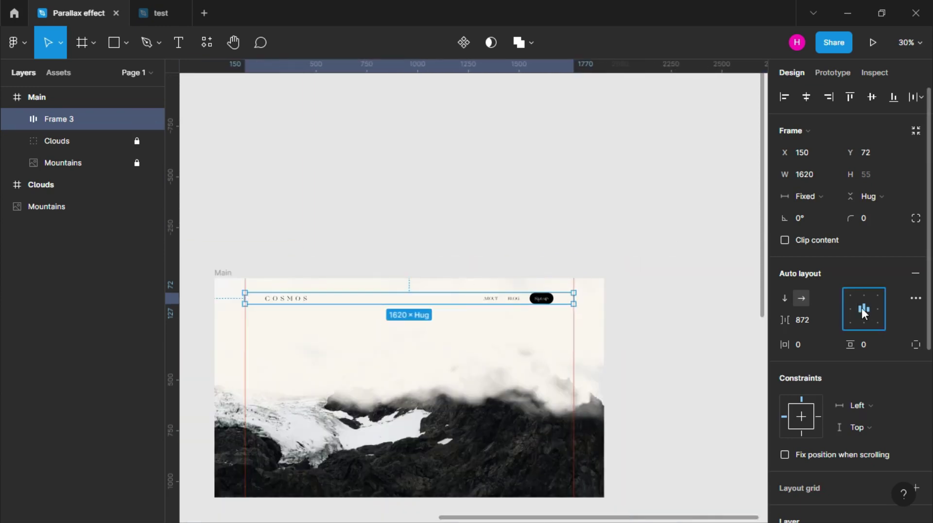
pyautogui.click(915, 298)
pyautogui.click(728, 413)
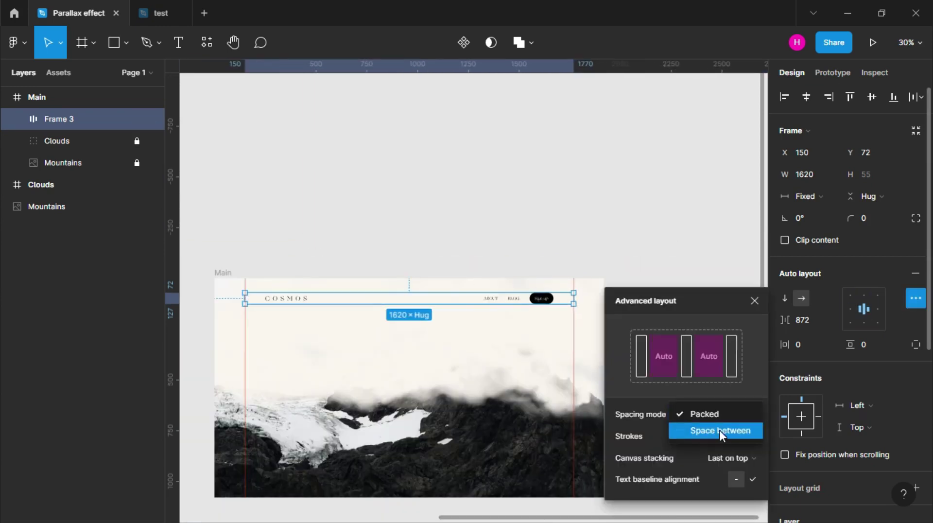
pyautogui.click(719, 429)
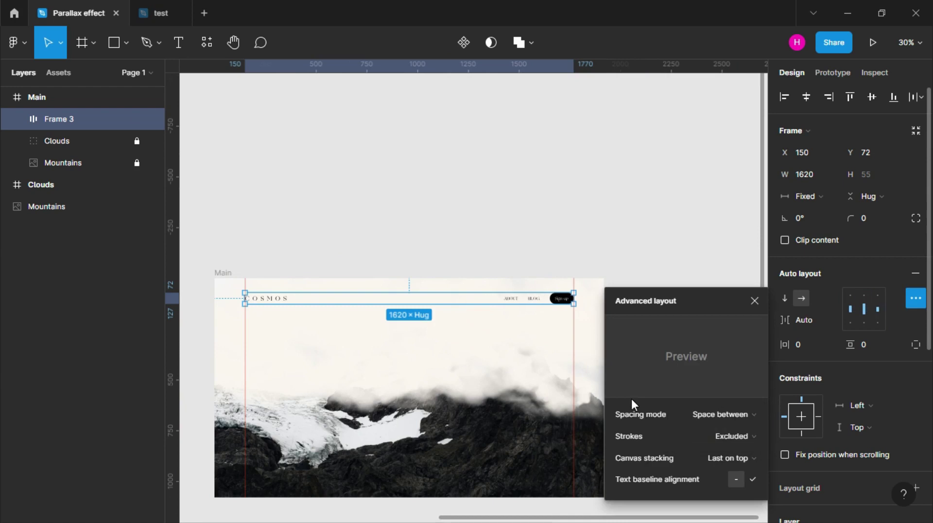
pyautogui.click(753, 301)
# - Position the header row about 50 below the top of Main
pyautogui.click(239, 304)
pyautogui.scroll(2, 239, 303)
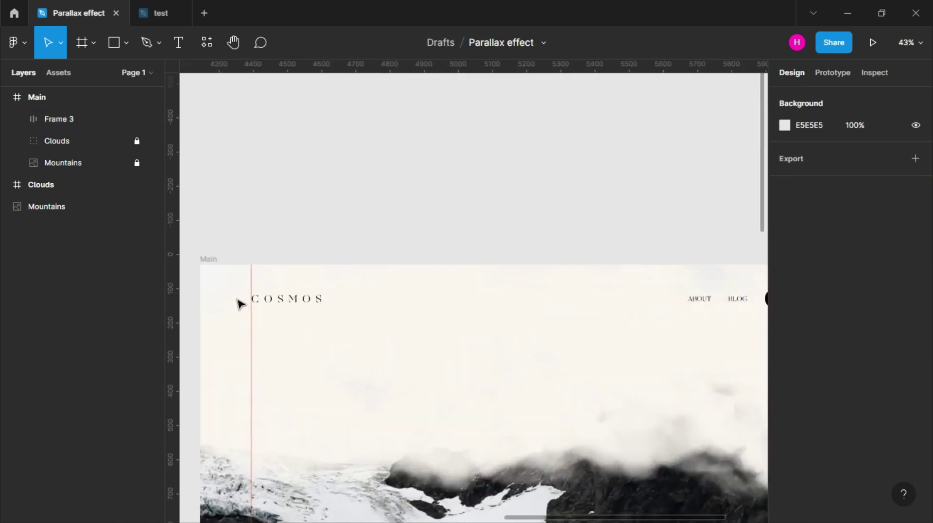
pyautogui.scroll(4, 238, 304)
pyautogui.scroll(-2, 300, 312)
pyautogui.scroll(-2, 373, 339)
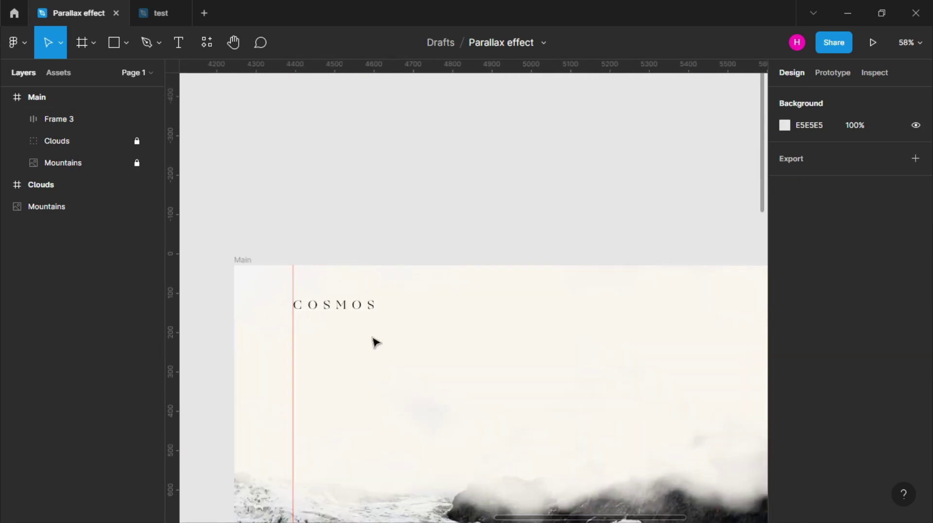
pyautogui.scroll(-2, 372, 339)
pyautogui.click(371, 287)
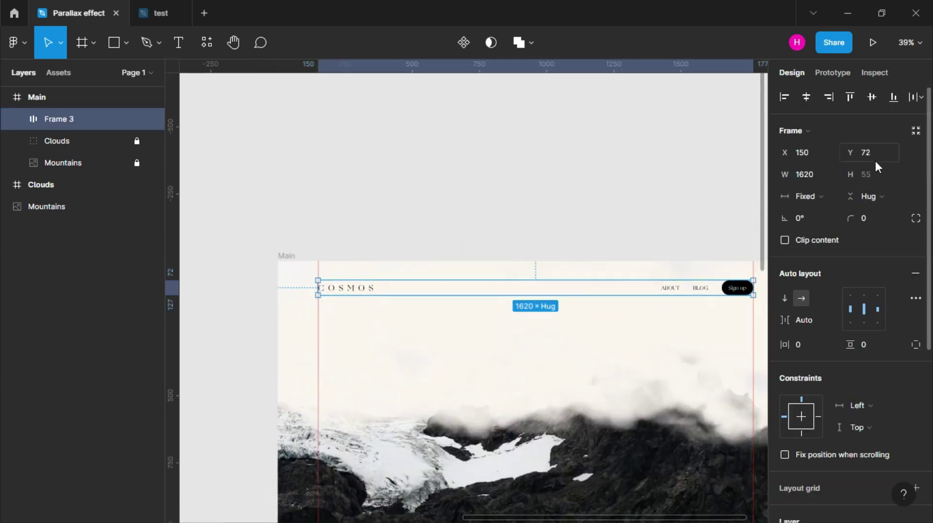
pyautogui.press('Down')
pyautogui.press('Down')
pyautogui.press('Down')
pyautogui.press('Down')
pyautogui.press('Down')
pyautogui.press('Down')
pyautogui.press('Down')
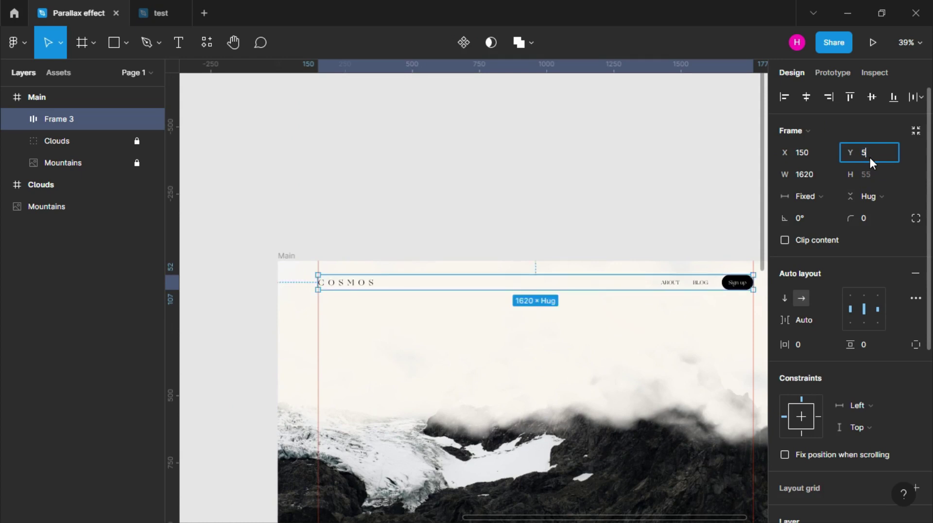
pyautogui.click(579, 357)
pyautogui.click(183, 45)
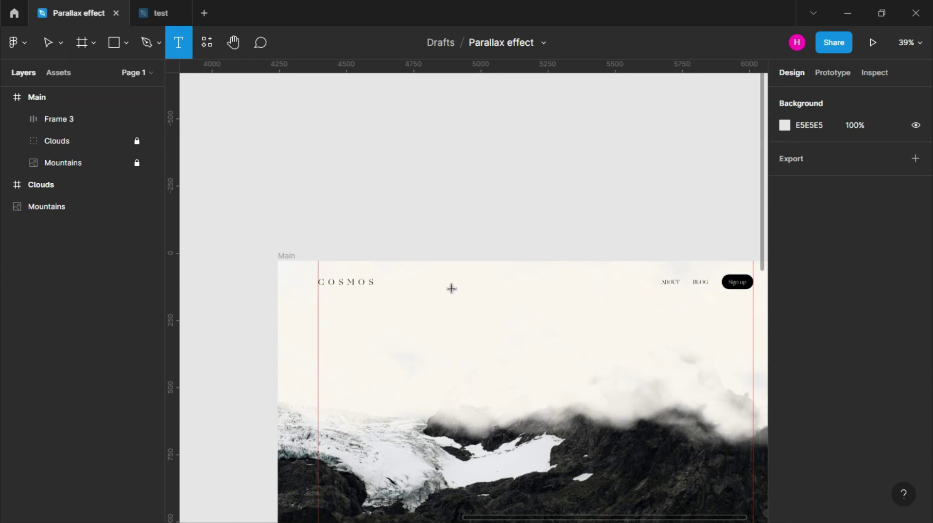
# - Add a 'Discover' text label centred horizontally in Main
pyautogui.click(484, 314)
pyautogui.write('Discover')
pyautogui.press('Escape')
pyautogui.click(494, 356)
pyautogui.click(520, 319)
pyautogui.click(806, 97)
pyautogui.click(546, 331)
# - Duplicate it below as 'SWITZERLAND' at font size 70
pyautogui.moveTo(540, 319); pyautogui.dragTo(511, 387)
pyautogui.doubleClick(510, 387)
pyautogui.write('SWI')
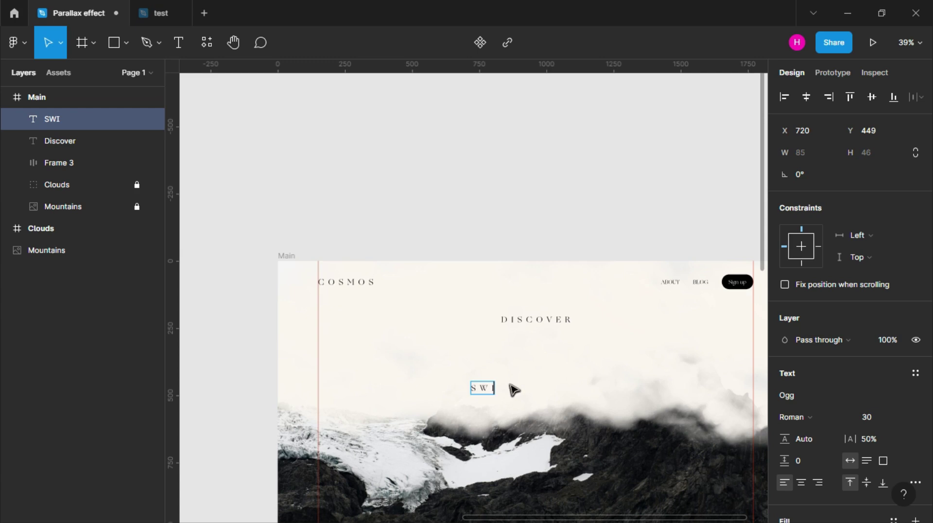
pyautogui.write('TZERLAND')
pyautogui.press('Escape')
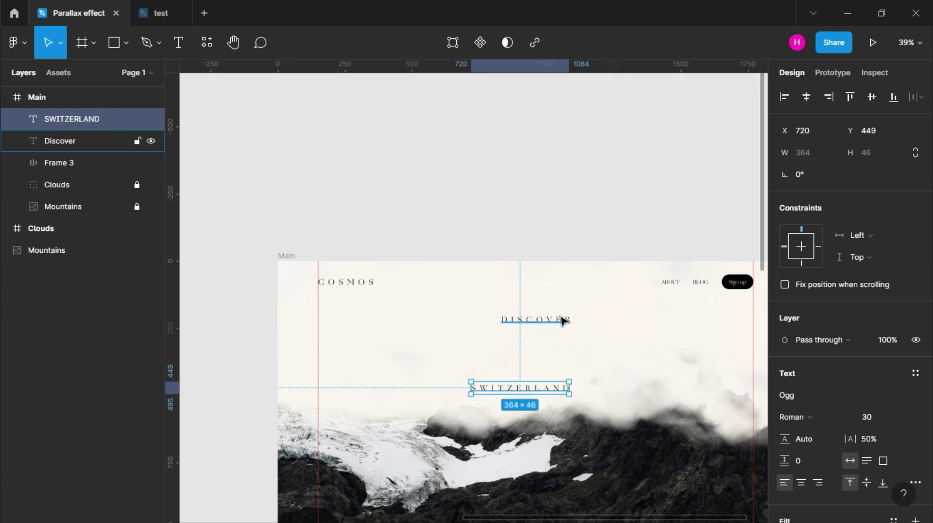
pyautogui.click(870, 423)
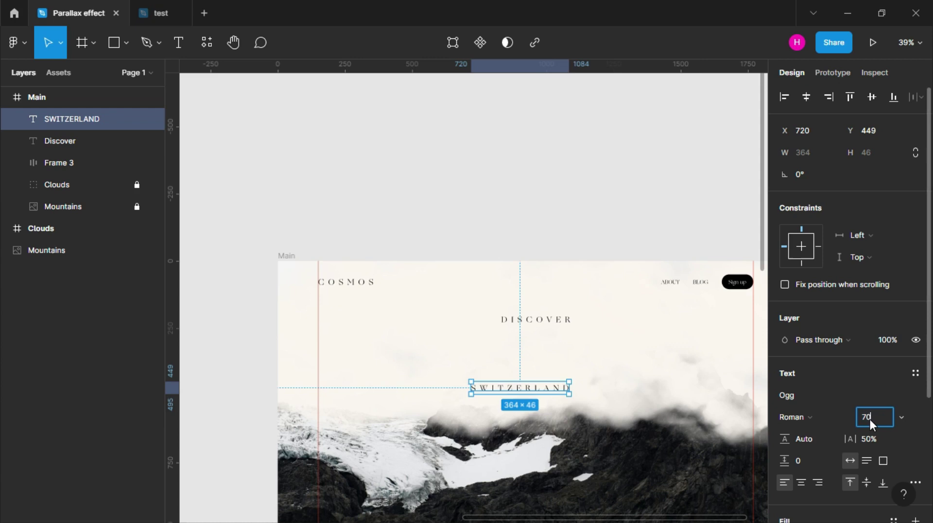
pyautogui.press('Return')
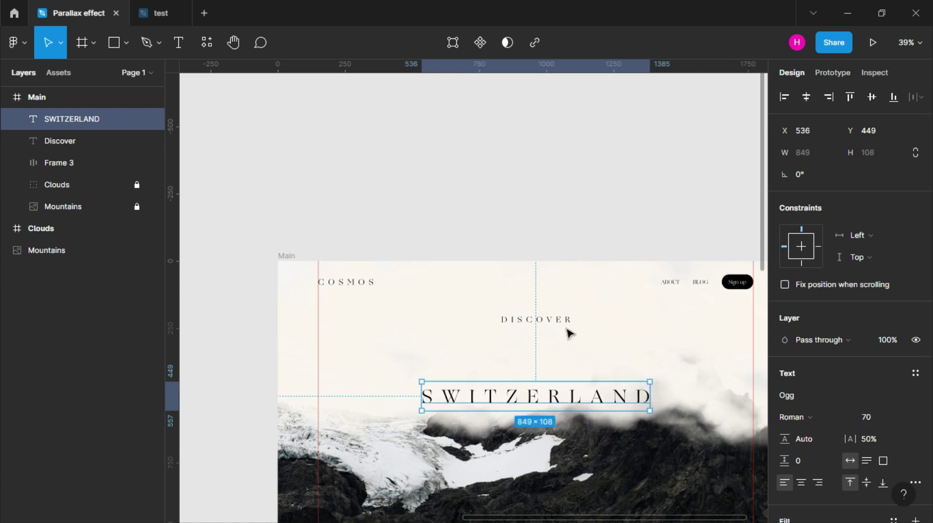
pyautogui.moveTo(535, 395); pyautogui.dragTo(537, 362)
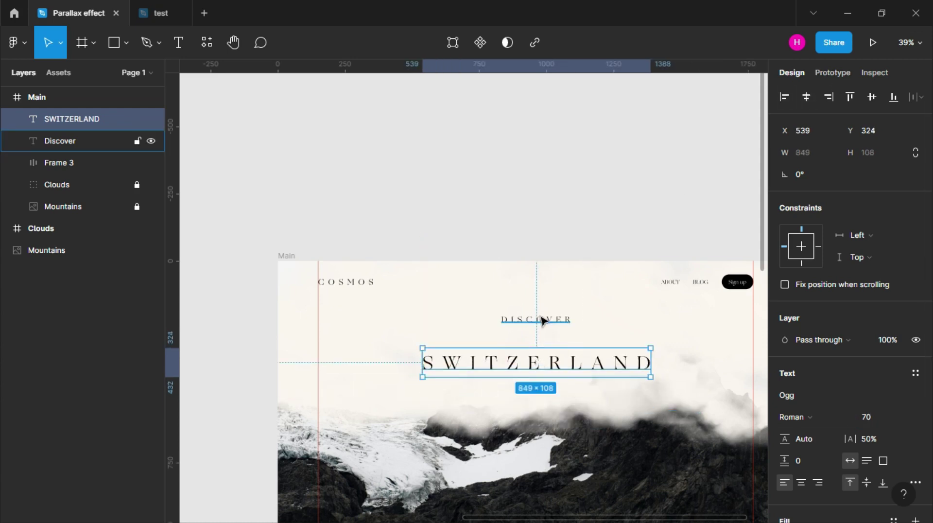
# - Set 100 spacing between the DISCOVER and SWITZERLAND headings
pyautogui.keyDown('shift'); pyautogui.click(543, 320); pyautogui.keyUp('shift')
pyautogui.click(803, 196)
pyautogui.write('50')
pyautogui.press('Return')
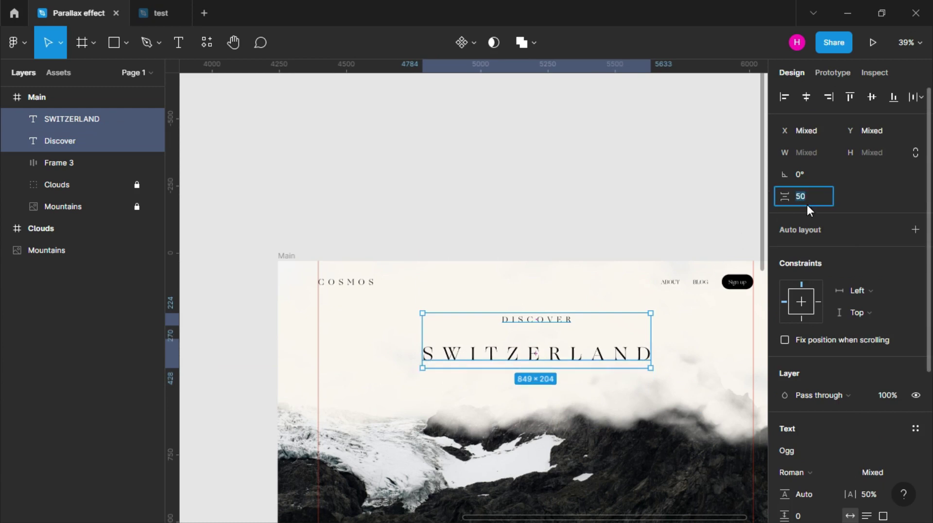
pyautogui.write('00')
pyautogui.press('Return')
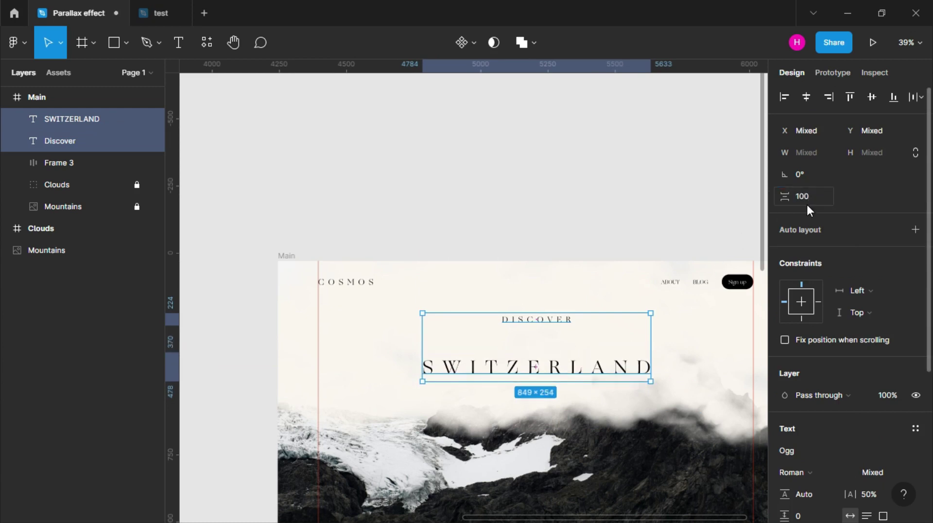
pyautogui.moveTo(548, 325); pyautogui.dragTo(547, 334)
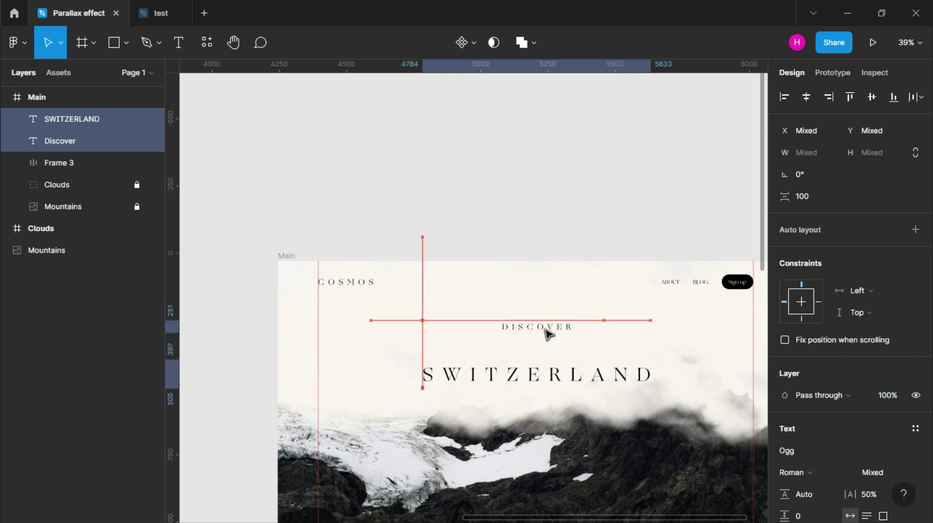
# - Adjust the gap between the navigation bar and the DISCOVER label
pyautogui.click(548, 334)
pyautogui.keyDown('shift'); pyautogui.click(563, 290); pyautogui.keyUp('shift')
pyautogui.click(818, 240)
pyautogui.write('00')
pyautogui.press('Return')
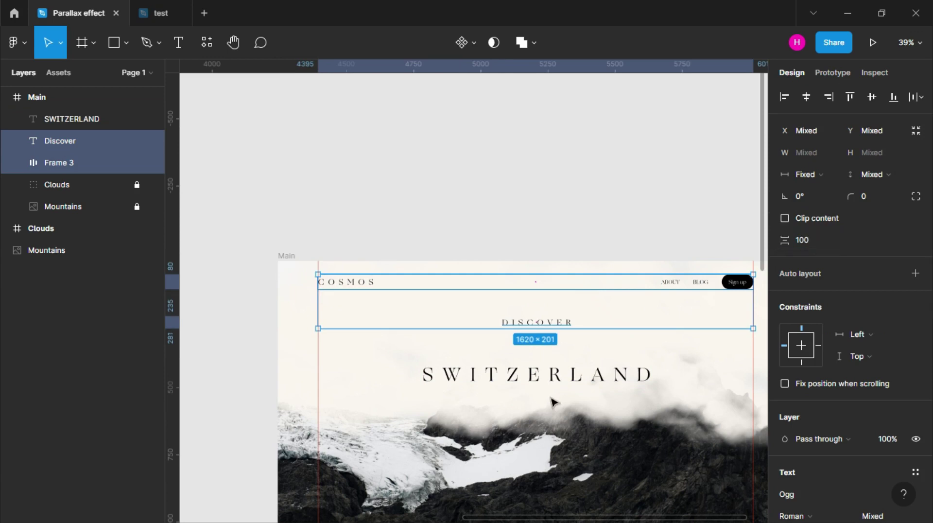
# - Reapply 100 spacing between the two headings and fit the view to Main
pyautogui.click(546, 381)
pyautogui.keyDown('shift'); pyautogui.click(543, 329); pyautogui.keyUp('shift')
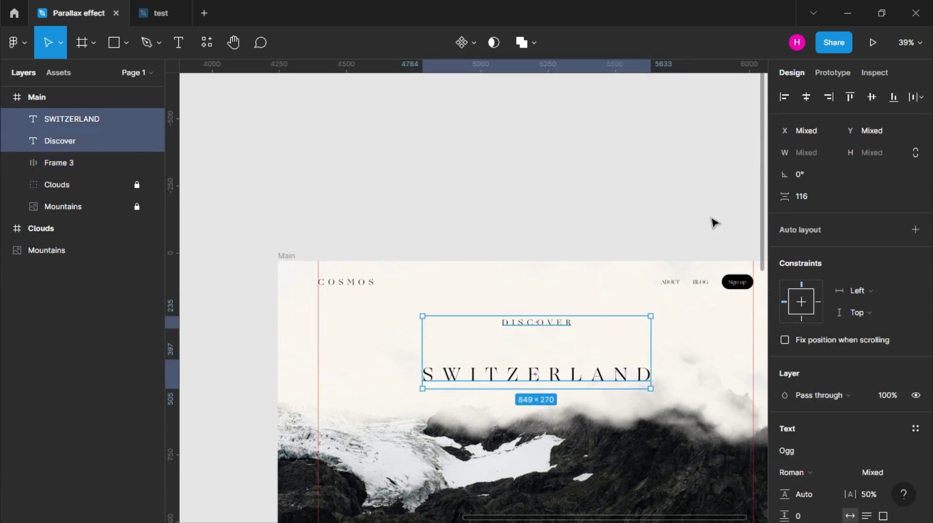
pyautogui.click(802, 196)
pyautogui.write('00')
pyautogui.press('Return')
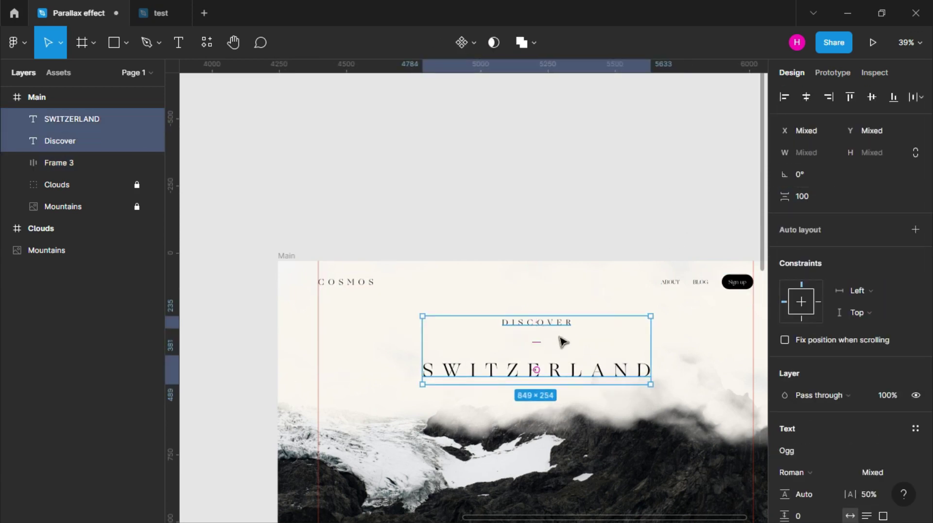
pyautogui.click(511, 410)
pyautogui.scroll(-2, 511, 411)
pyautogui.scroll(-3, 512, 410)
pyautogui.hscroll(-2, 512, 410)
pyautogui.click(400, 162)
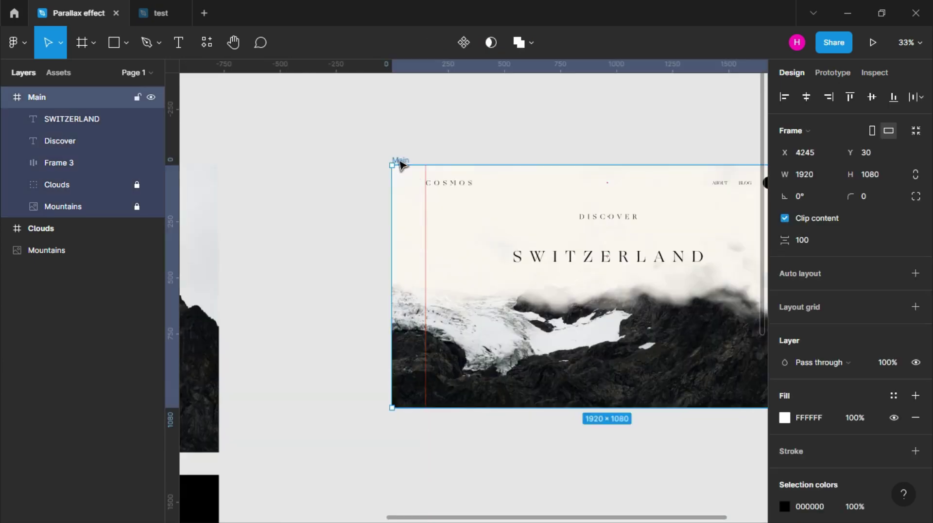
pyautogui.hotkey('shift', '2')
pyautogui.click(413, 136)
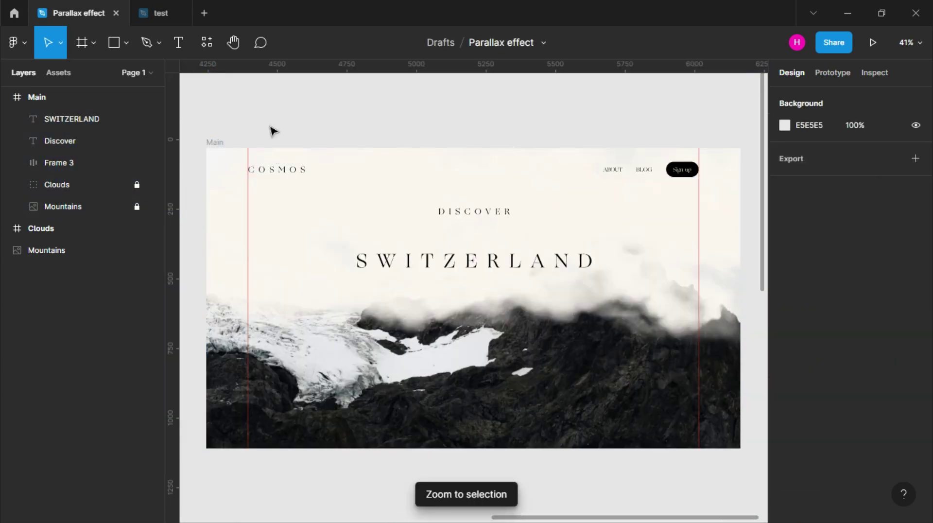
# - Insert Facebook and Instagram icons using the Feather Icons plugin
pyautogui.click(24, 44)
pyautogui.moveTo(72, 229)
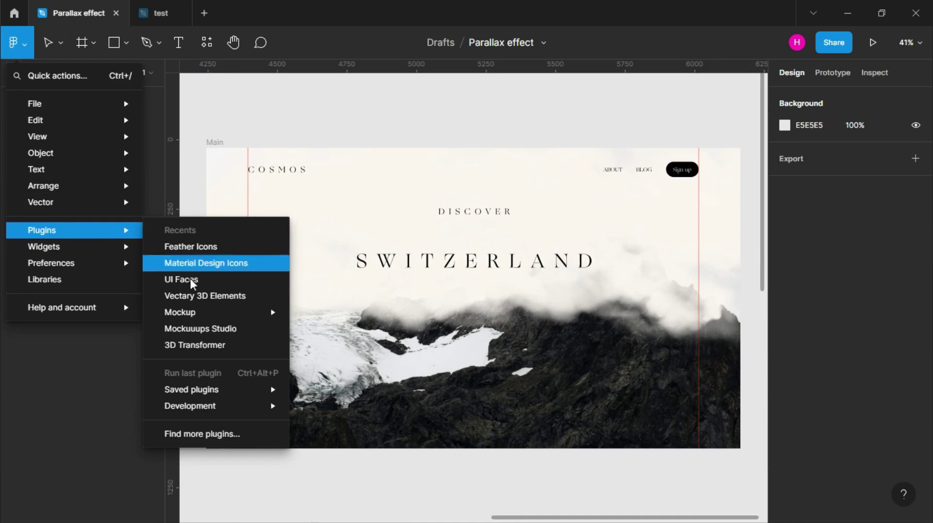
pyautogui.moveTo(191, 389)
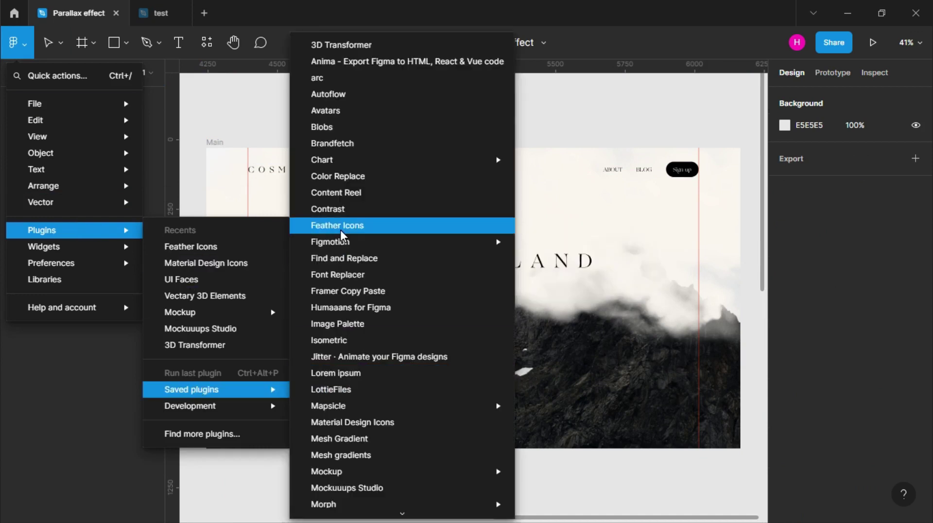
pyautogui.click(341, 231)
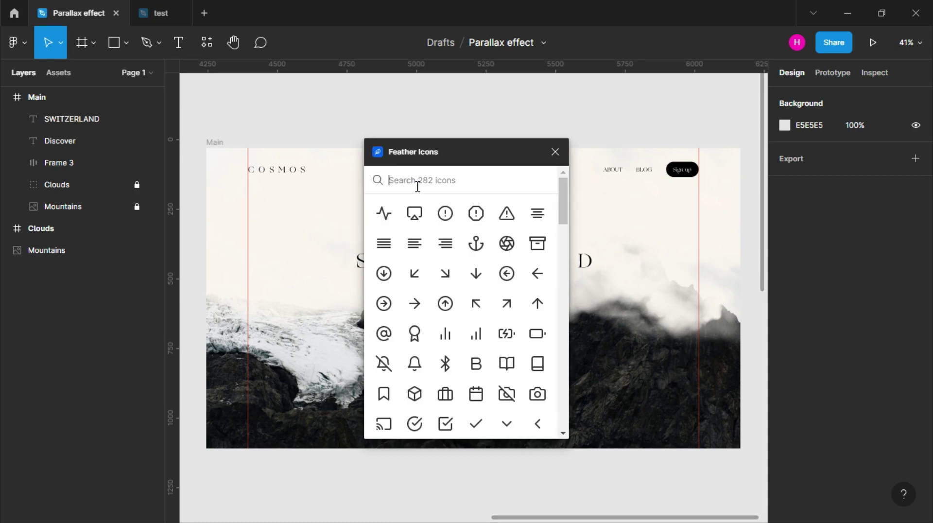
pyautogui.write('FACE')
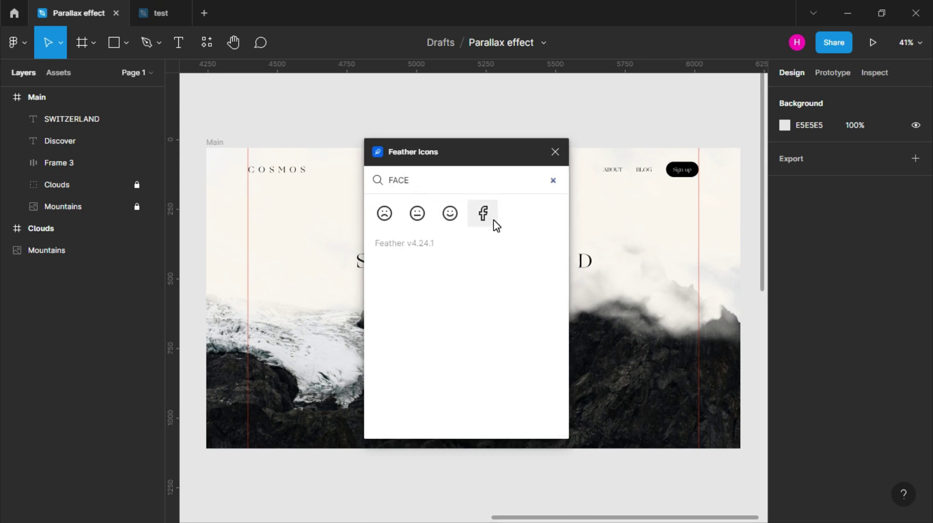
pyautogui.click(496, 224)
pyautogui.click(479, 173)
pyautogui.press('BackSpace')
pyautogui.press('BackSpace')
pyautogui.press('BackSpace')
pyautogui.press('BackSpace')
pyautogui.write('INSTA')
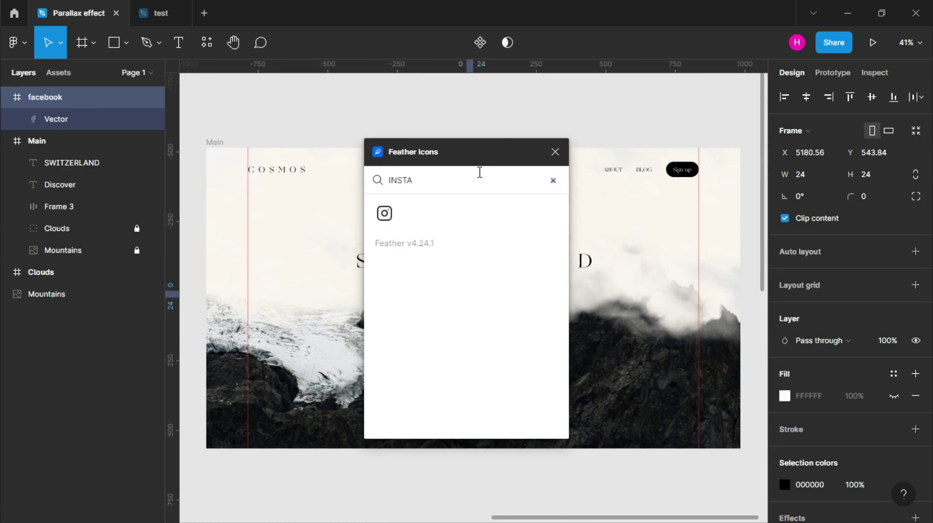
pyautogui.click(384, 213)
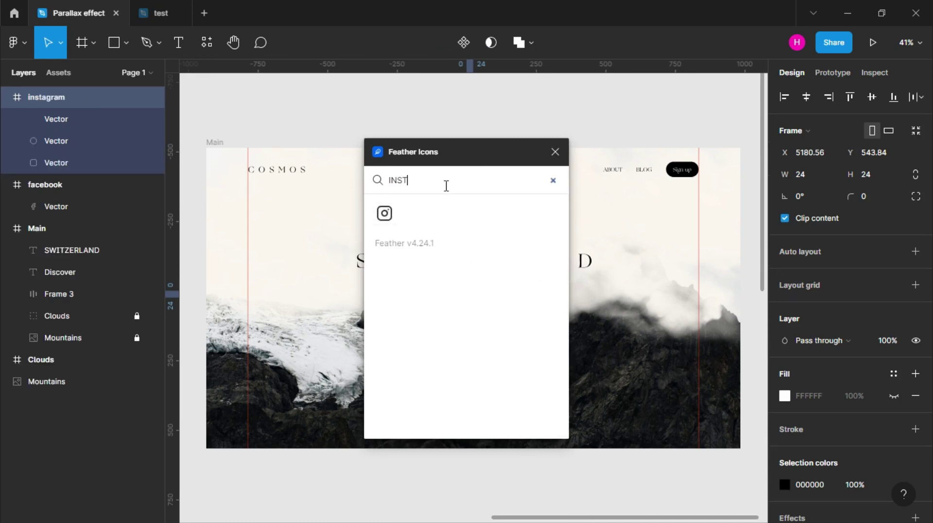
# - Insert the Twitter and YouTube icons from Feather Icons
pyautogui.press('BackSpace')
pyautogui.press('BackSpace')
pyautogui.press('BackSpace')
pyautogui.write('TWITT')
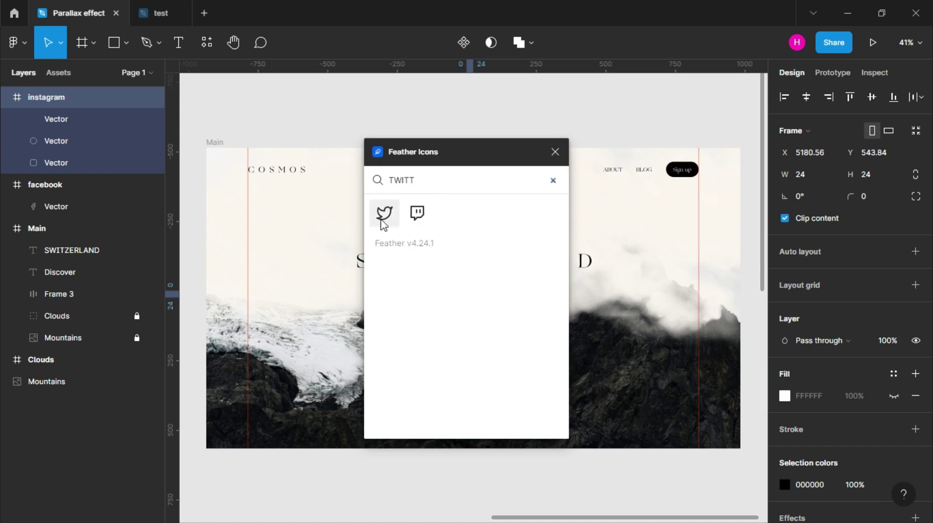
pyautogui.click(385, 213)
pyautogui.press('BackSpace')
pyautogui.press('BackSpace')
pyautogui.press('BackSpace')
pyautogui.press('BackSpace')
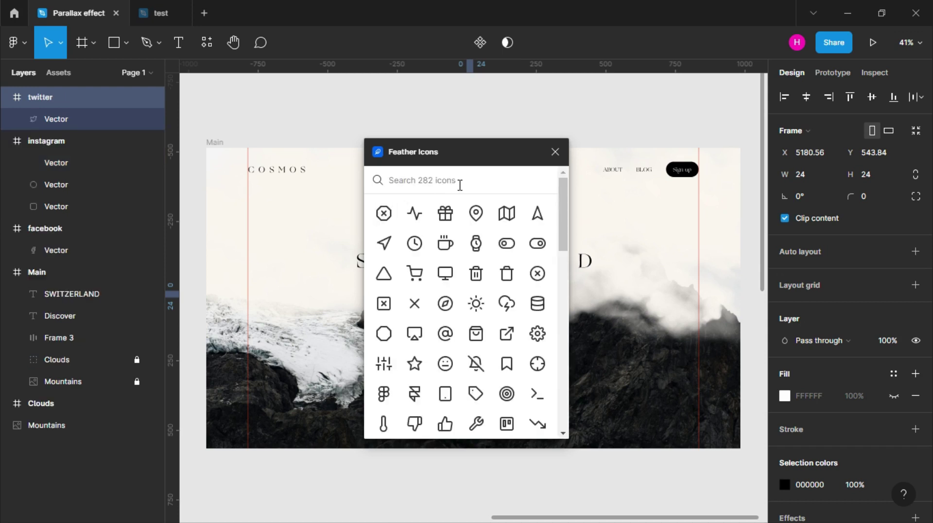
pyautogui.write('YOUO')
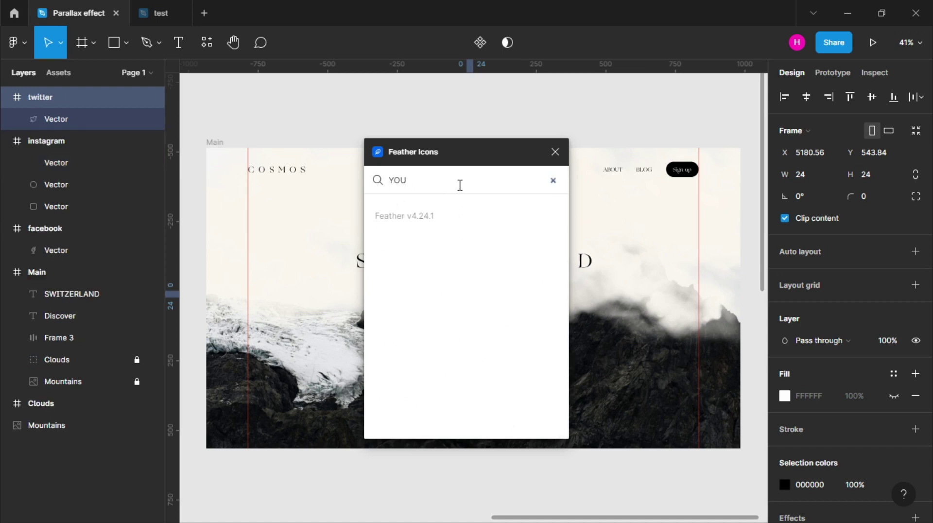
pyautogui.click(383, 212)
pyautogui.click(555, 152)
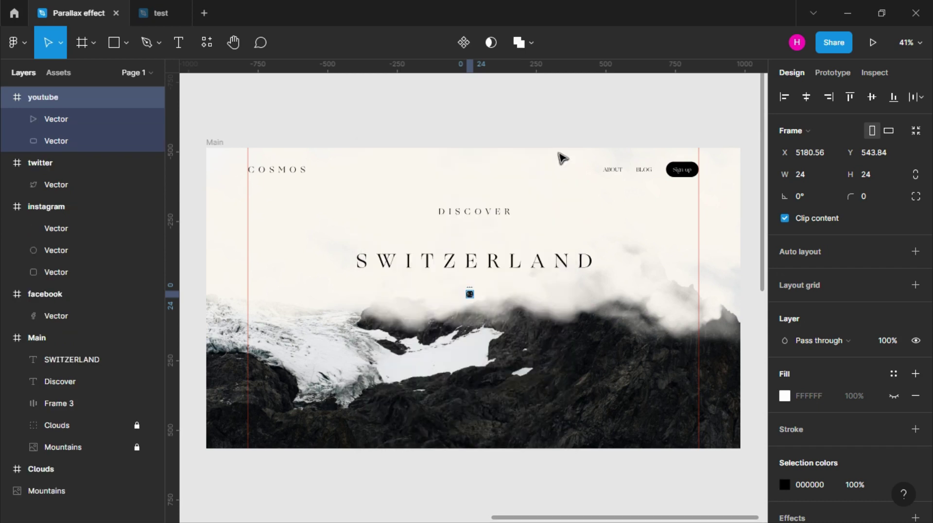
# - Arrange the four icons in a row at Main's bottom-left corner
pyautogui.moveTo(479, 305)
pyautogui.mouseDown()
pyautogui.moveTo(470, 291)
pyautogui.moveTo(362, 495)
pyautogui.mouseUp()
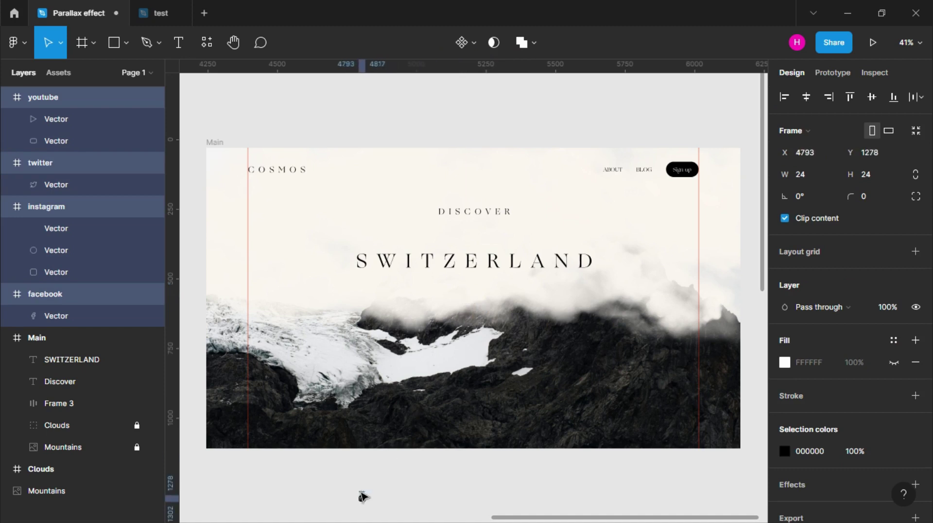
pyautogui.scroll(-2, 362, 496)
pyautogui.hotkey('ctrl', 'z')
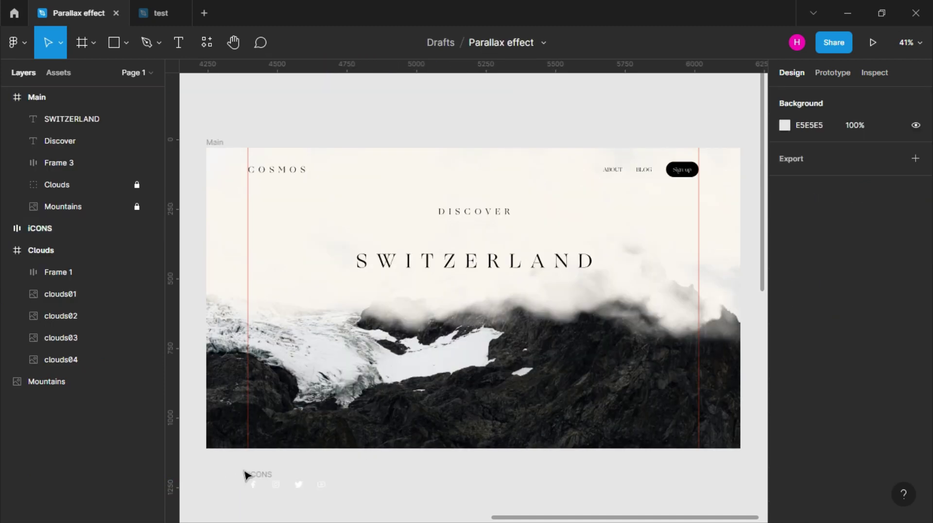
pyautogui.moveTo(261, 445); pyautogui.dragTo(259, 418)
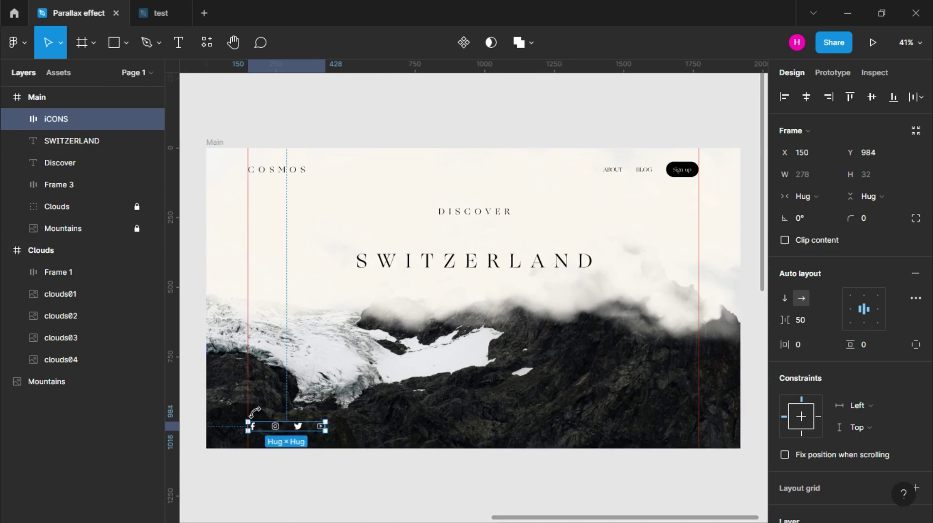
pyautogui.click(338, 466)
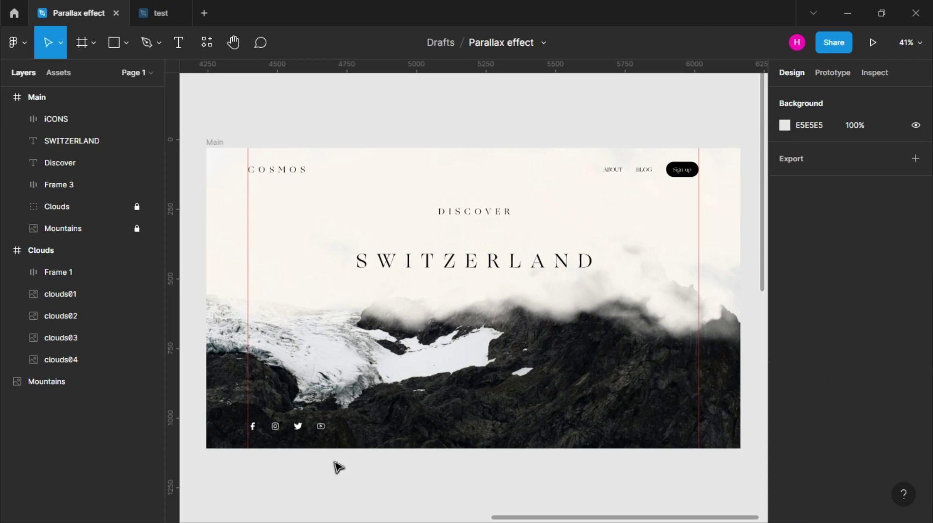
pyautogui.click(126, 42)
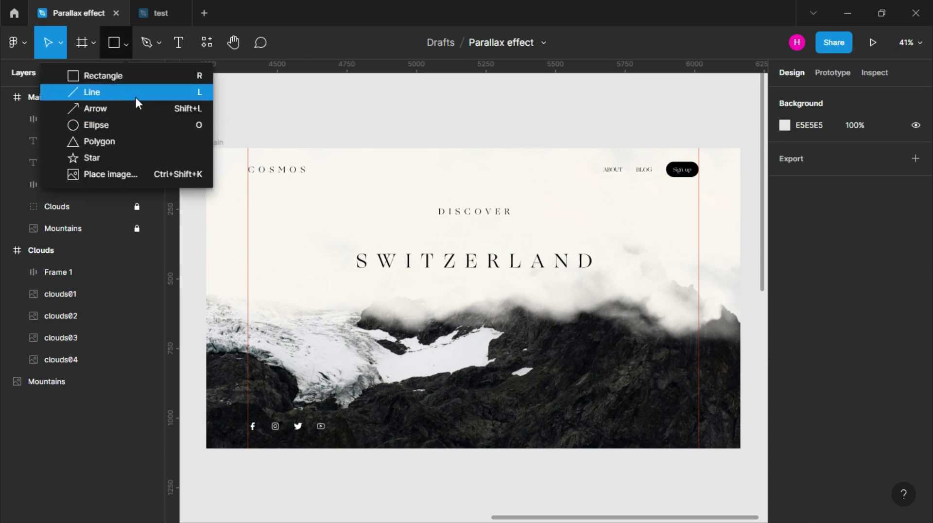
# - Draw a vertical line on the hero and set its length to 160
pyautogui.press('Escape')
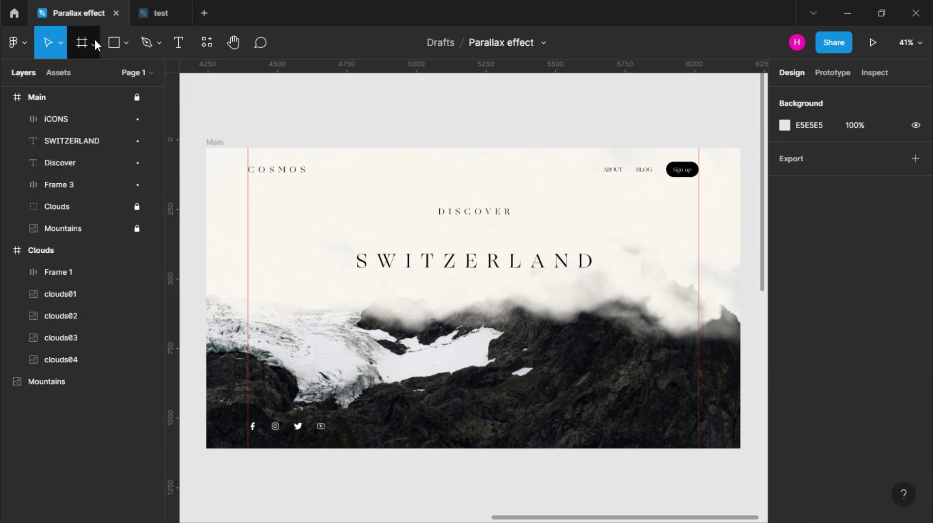
pyautogui.click(126, 43)
pyautogui.click(118, 93)
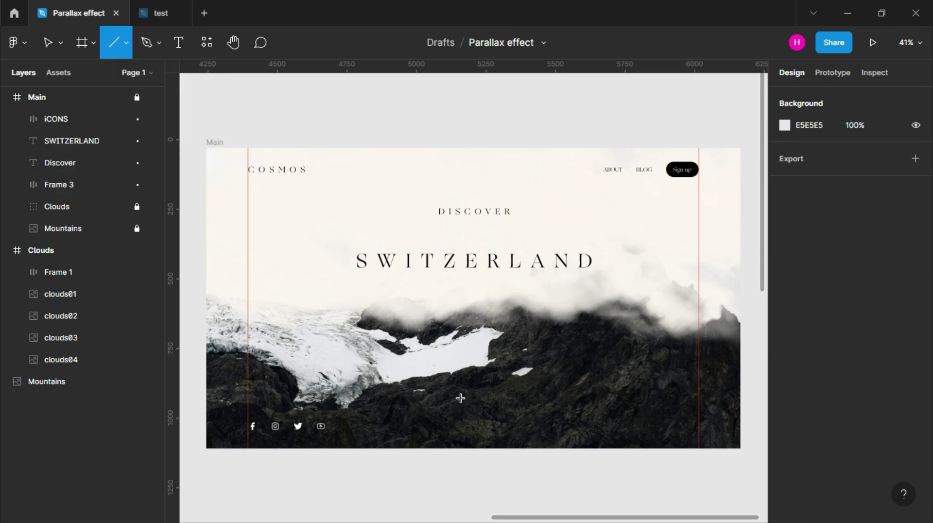
pyautogui.moveTo(460, 398); pyautogui.dragTo(459, 436)
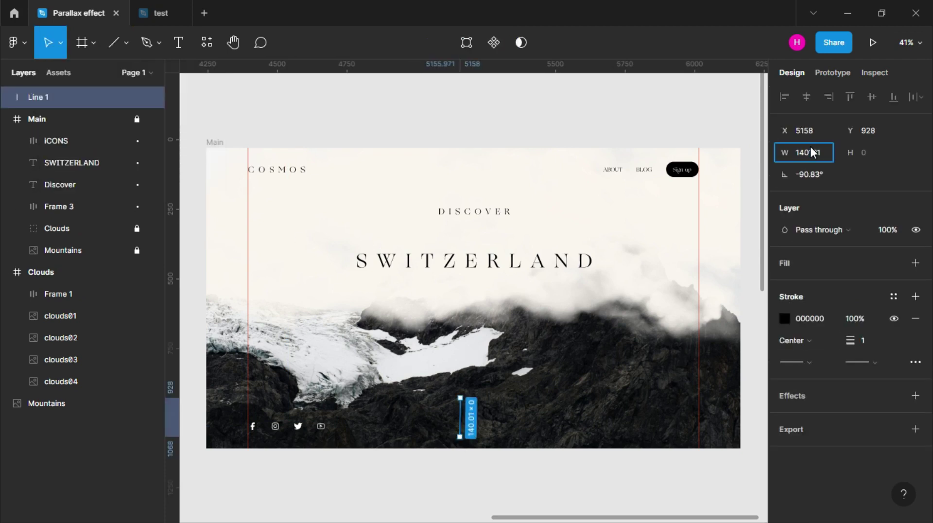
pyautogui.write('160')
pyautogui.press('Return')
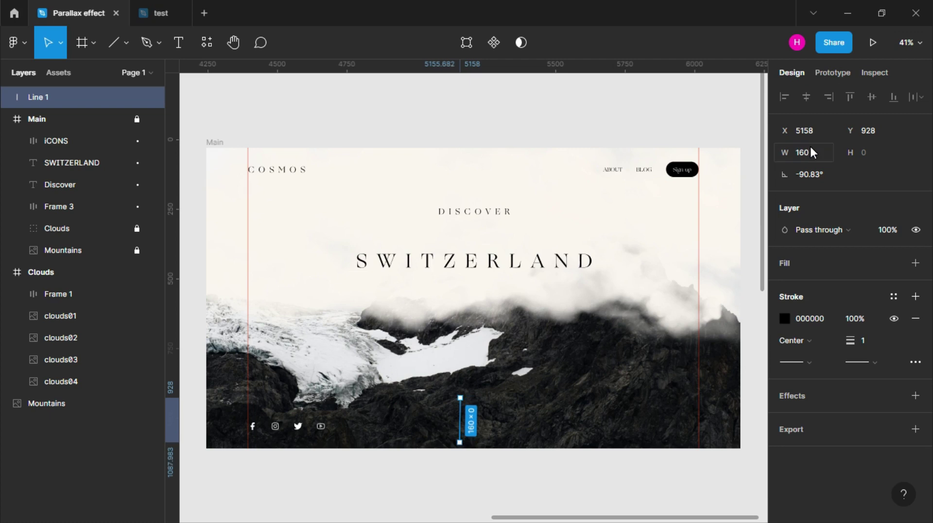
# - Make the line's stroke white (FFFFFF)
pyautogui.click(784, 318)
pyautogui.write('FFFFFF')
pyautogui.press('Return')
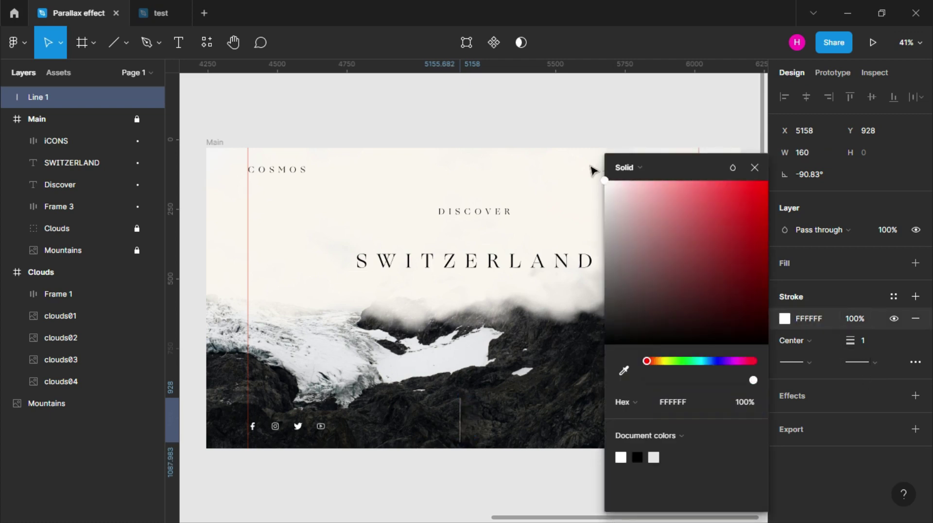
pyautogui.click(489, 481)
# - Move the line inside the Main frame and centre it horizontally
pyautogui.click(460, 423)
pyautogui.click(480, 461)
pyautogui.moveTo(462, 424)
pyautogui.mouseDown()
pyautogui.moveTo(436, 399)
pyautogui.moveTo(475, 409)
pyautogui.moveTo(500, 444)
pyautogui.mouseUp()
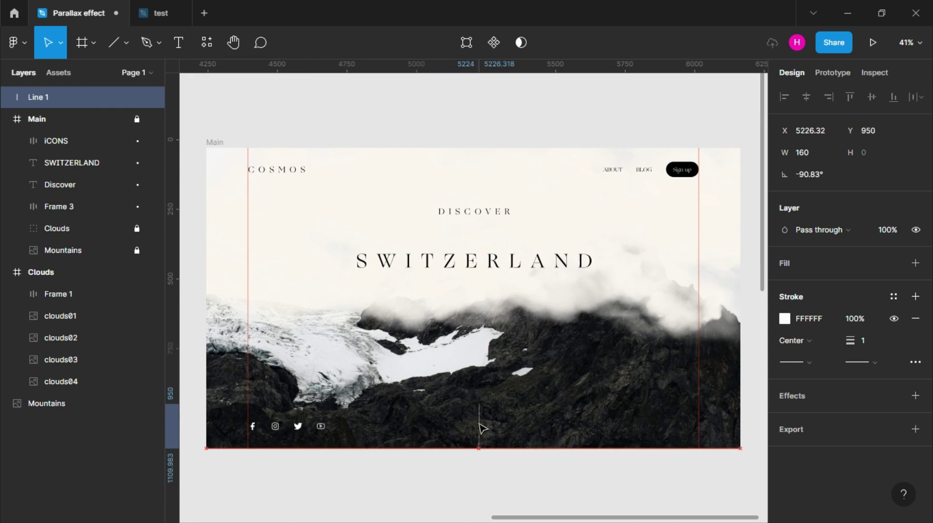
pyautogui.moveTo(41, 90); pyautogui.dragTo(47, 130)
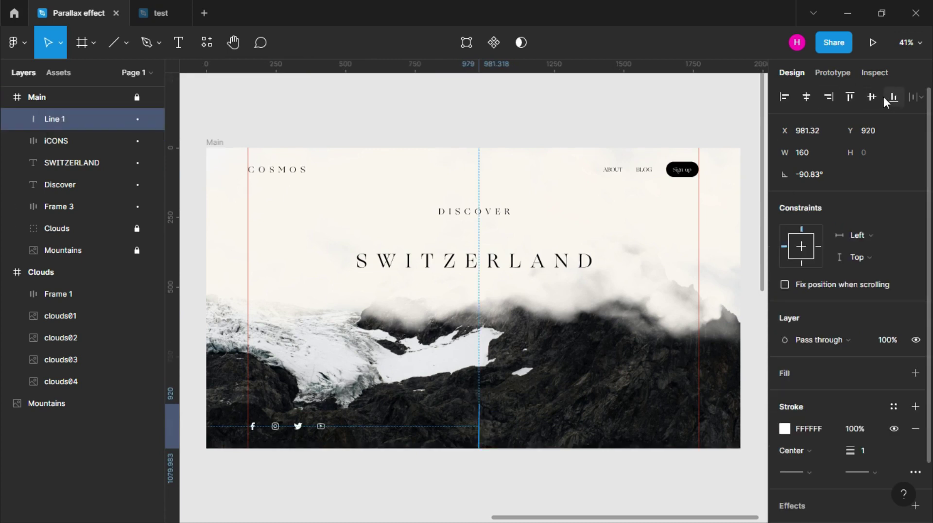
pyautogui.click(807, 97)
pyautogui.click(512, 457)
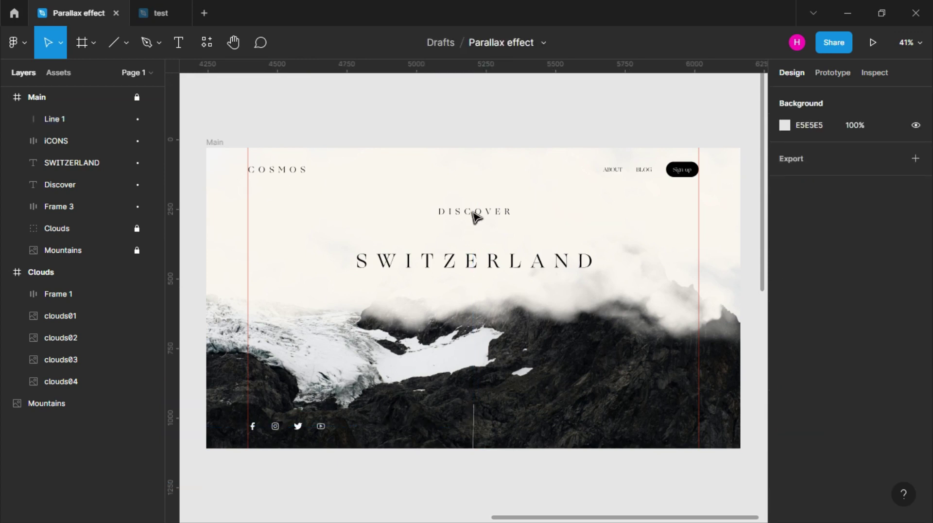
# - Unlock Main and duplicate DISCOVER lower on the hero, filled white FFFFFF at size 40
pyautogui.click(137, 97)
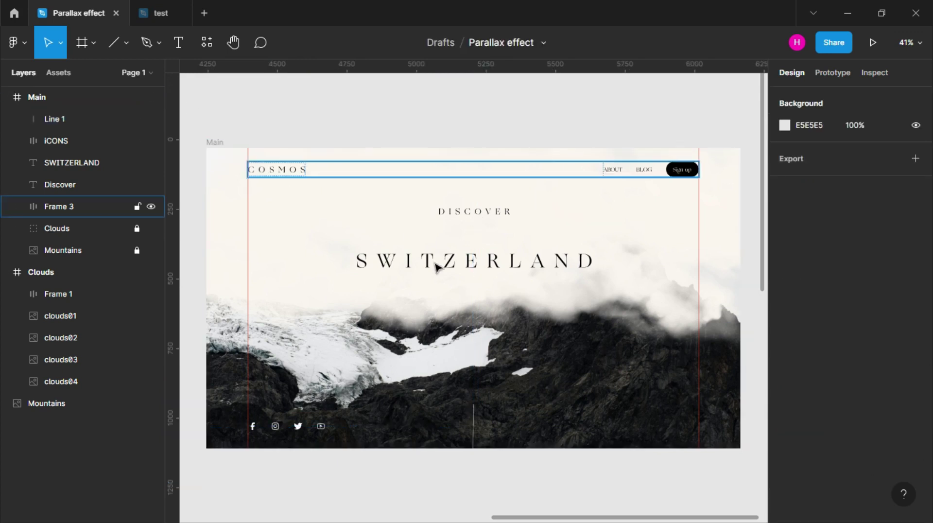
pyautogui.moveTo(471, 225); pyautogui.dragTo(473, 394)
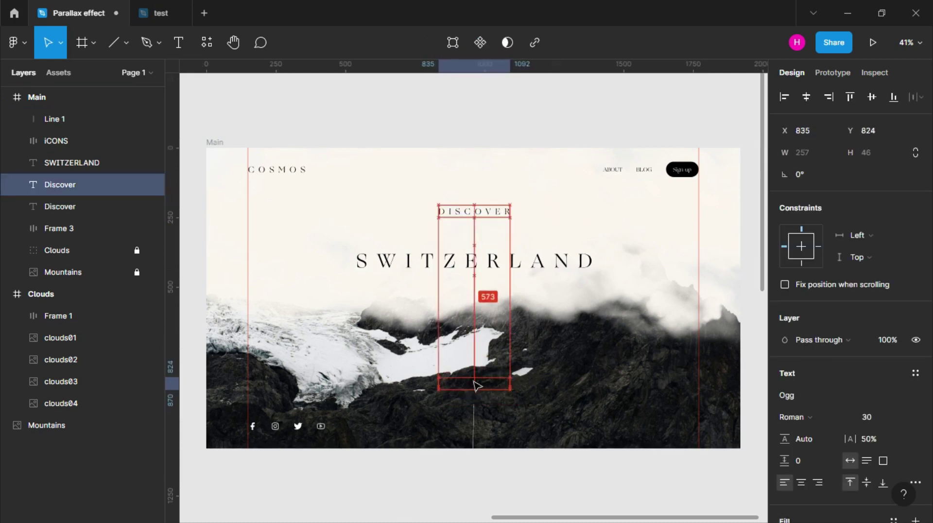
pyautogui.scroll(-2, 836, 431)
pyautogui.click(784, 479)
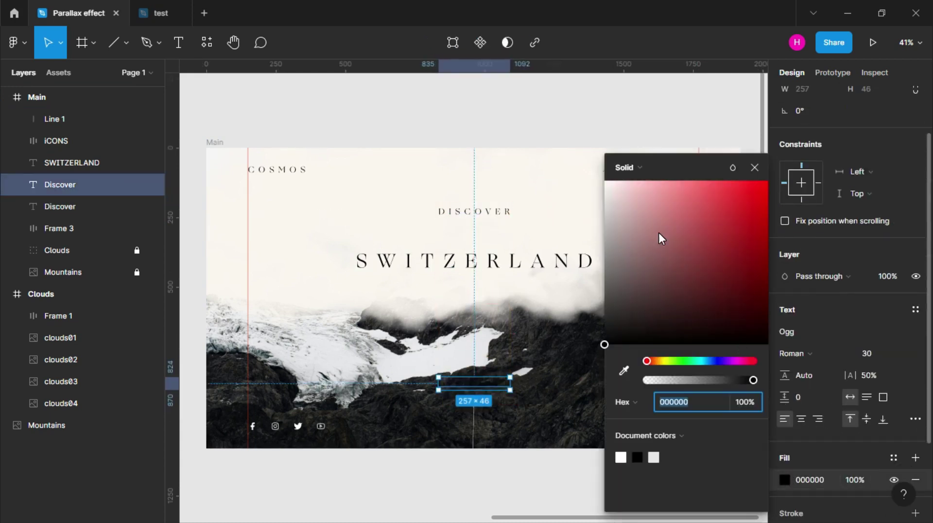
pyautogui.moveTo(658, 232); pyautogui.dragTo(500, 117)
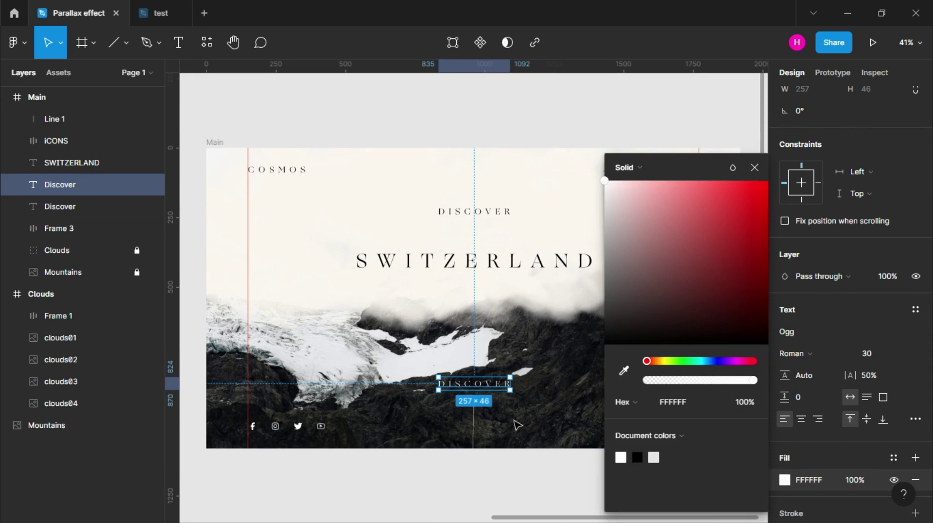
pyautogui.click(492, 383)
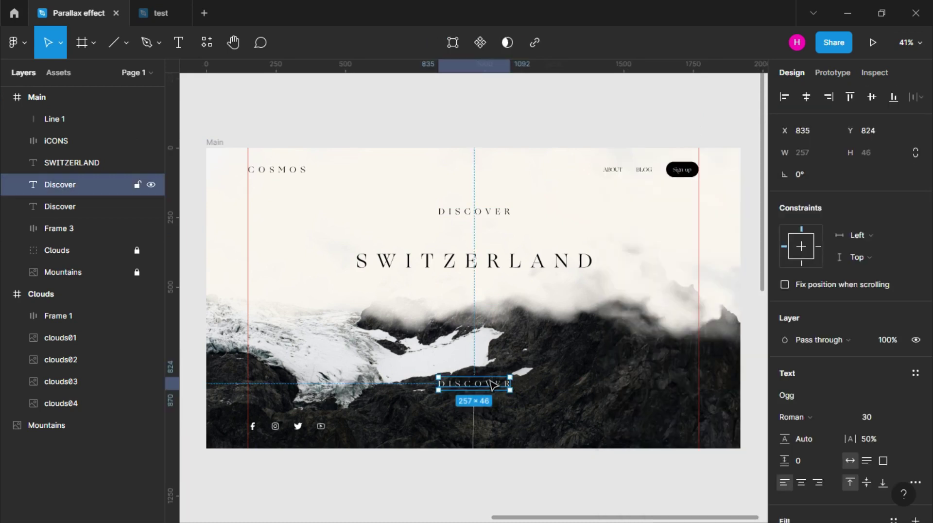
pyautogui.click(865, 414)
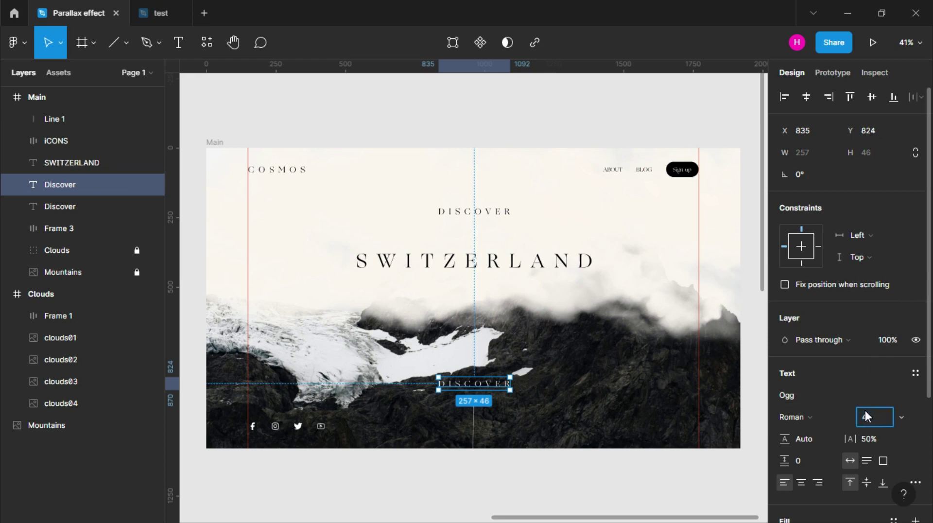
pyautogui.write('0')
pyautogui.press('Return')
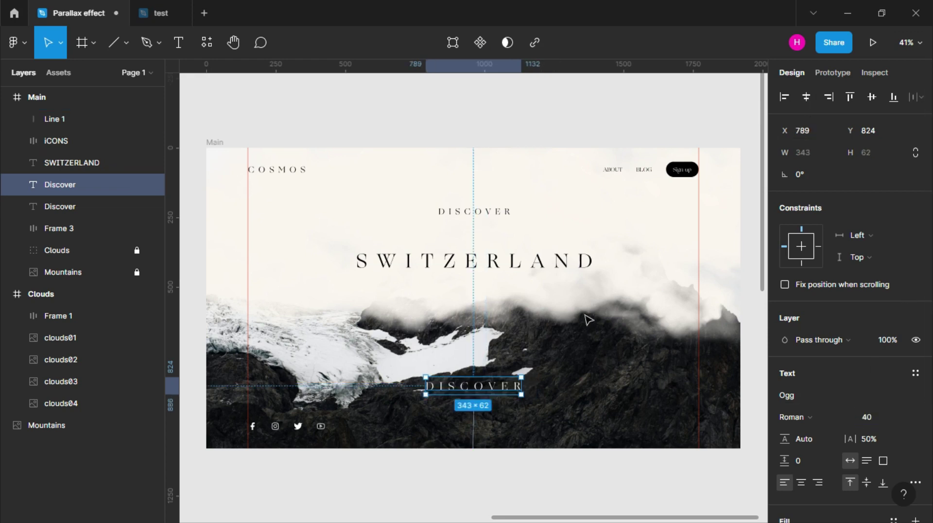
pyautogui.click(521, 468)
# - Reword the copy as SCROLL and centre it horizontally on the hero
pyautogui.scroll(1, 491, 390)
pyautogui.click(492, 385)
pyautogui.write('sCROLL')
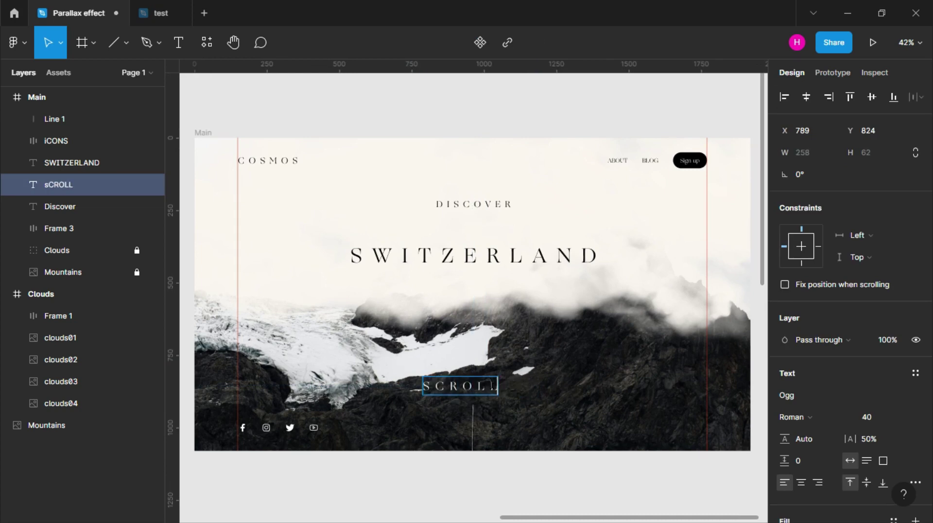
pyautogui.click(805, 97)
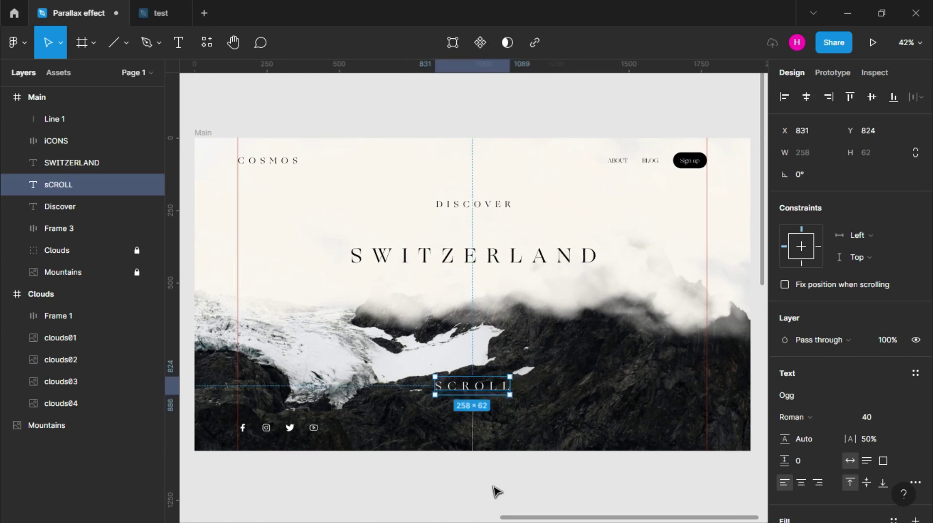
# - Set 30 px spacing between the SCROLL label and the vertical line
pyautogui.keyDown('shift'); pyautogui.click(472, 437); pyautogui.keyUp('shift')
pyautogui.write('30')
pyautogui.press('Return')
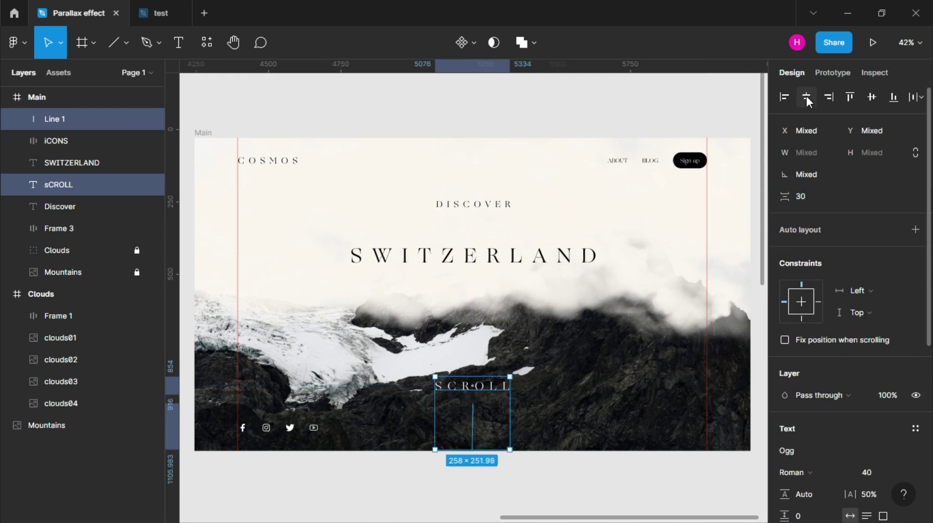
pyautogui.click(535, 416)
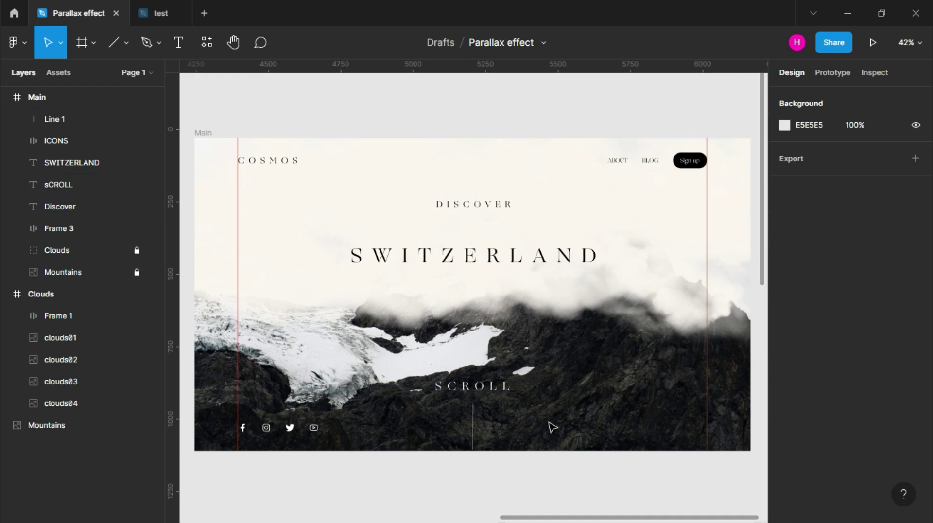
pyautogui.click(472, 385)
# - Duplicate the label to the right as a size-150 01 numeral with zero letter spacing
pyautogui.moveTo(473, 385); pyautogui.dragTo(599, 420)
pyautogui.doubleClick(608, 417)
pyautogui.write('01')
pyautogui.press('Escape')
pyautogui.click(887, 415)
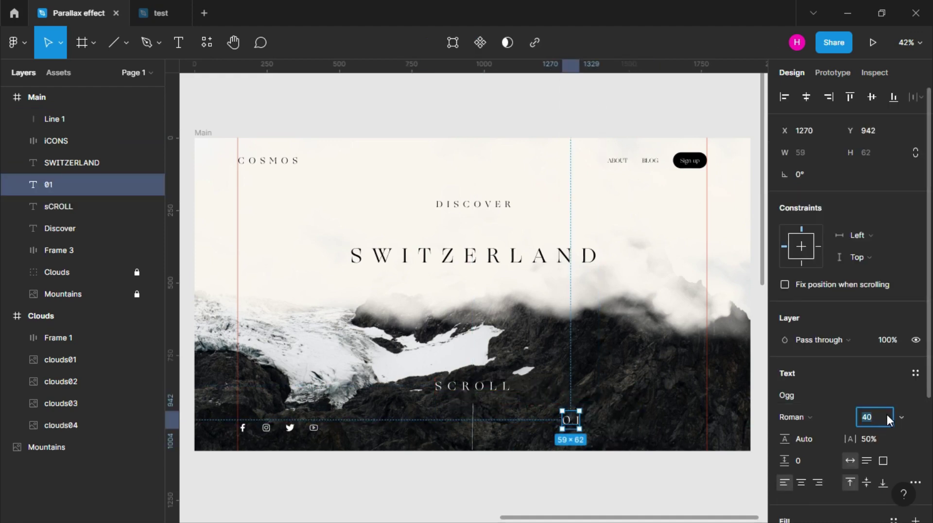
pyautogui.write('50')
pyautogui.press('Return')
pyautogui.click(636, 497)
pyautogui.moveTo(593, 438); pyautogui.dragTo(592, 416)
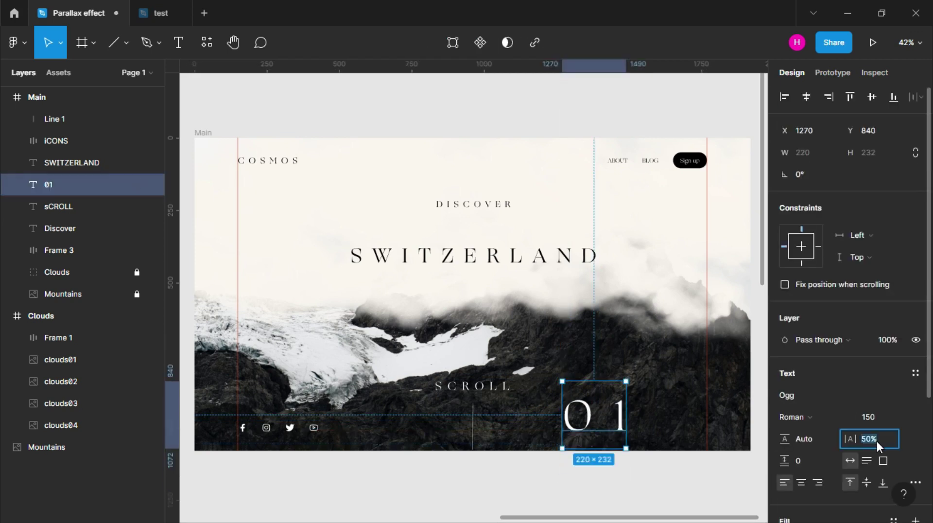
pyautogui.write('0')
pyautogui.press('Return')
pyautogui.click(656, 501)
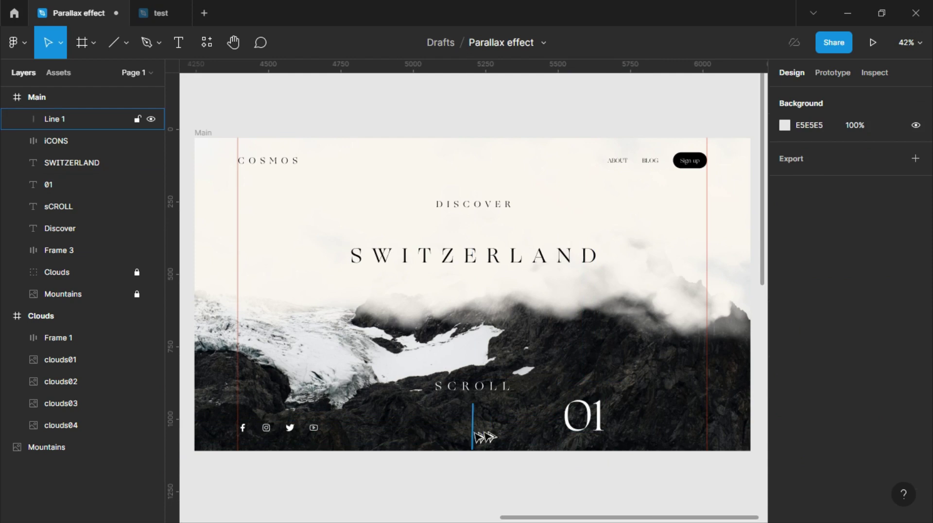
# - Copy the vertical line beside 01 at 0° rotation, keeping the original at 90°
pyautogui.moveTo(474, 430); pyautogui.dragTo(628, 430)
pyautogui.click(821, 174)
pyautogui.write('0')
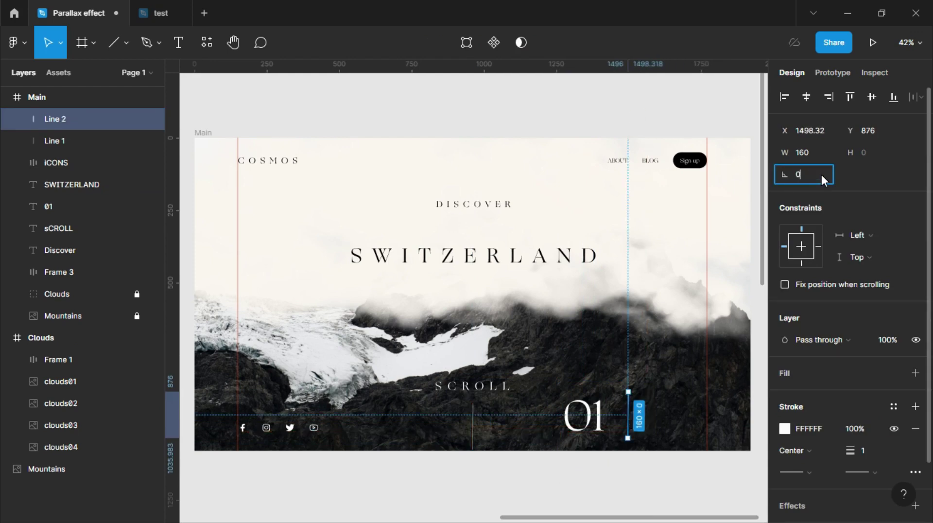
pyautogui.press('Return')
pyautogui.press('Tab')
pyautogui.click(824, 175)
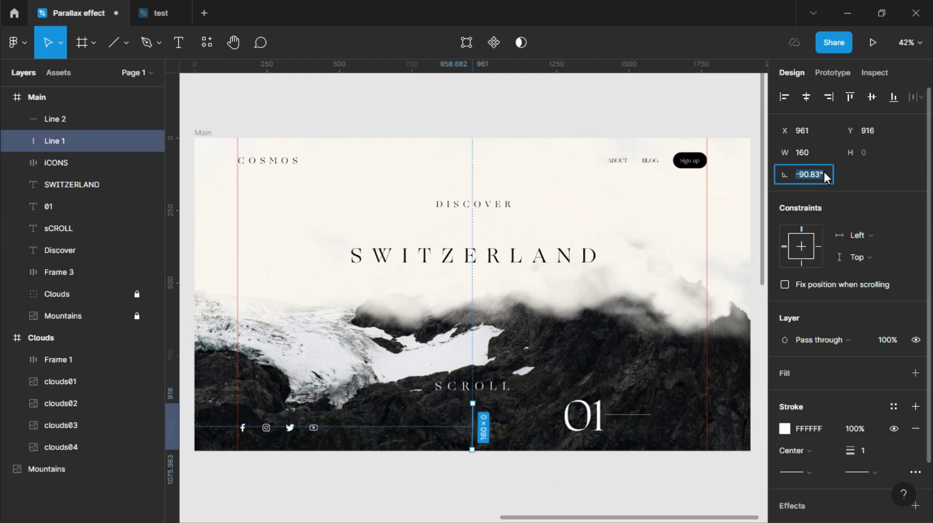
pyautogui.write('90')
pyautogui.press('Return')
pyautogui.click(572, 505)
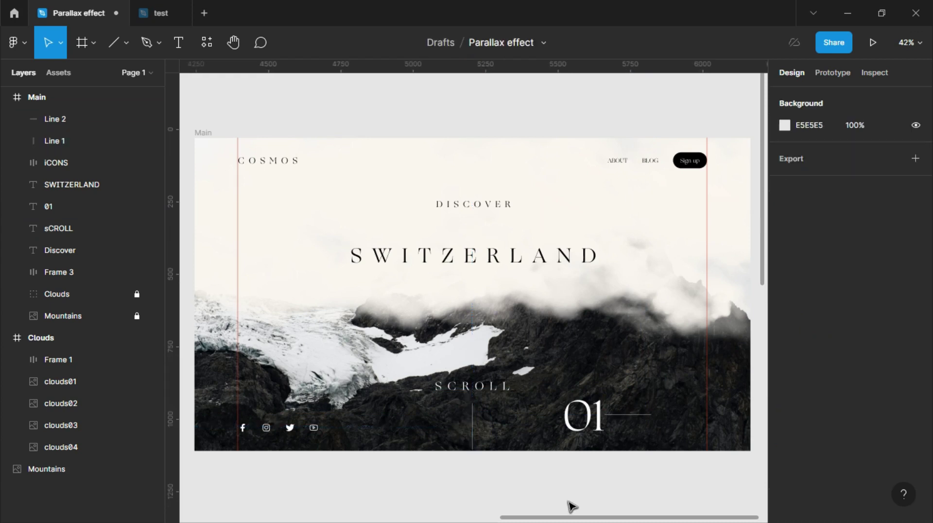
# - Copy 01 to the right of the short line and turn it into a size-50 05
pyautogui.moveTo(598, 417); pyautogui.dragTo(688, 428)
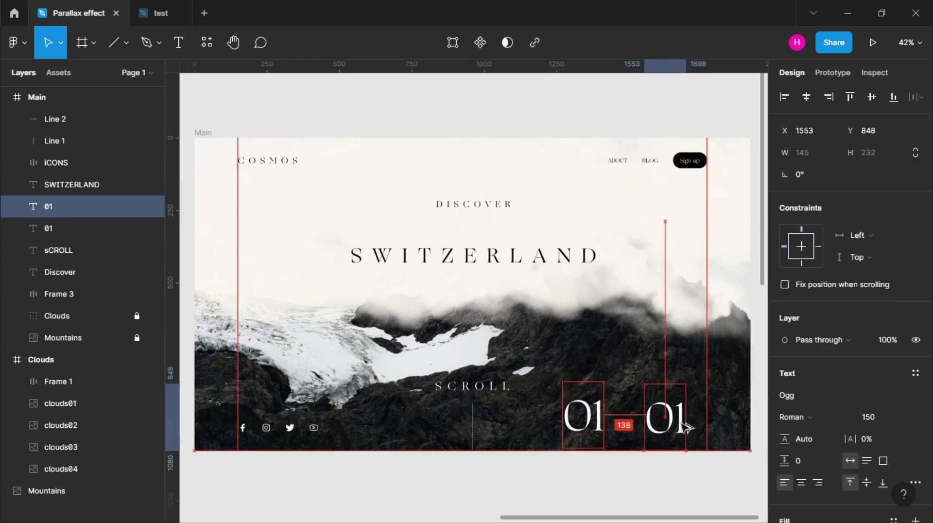
pyautogui.doubleClick(680, 420)
pyautogui.write('05')
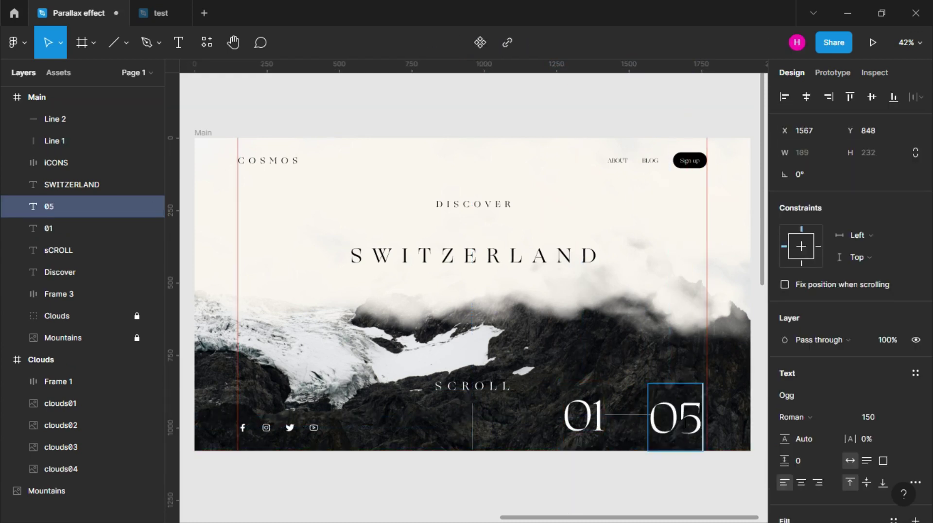
pyautogui.click(874, 417)
pyautogui.write('50')
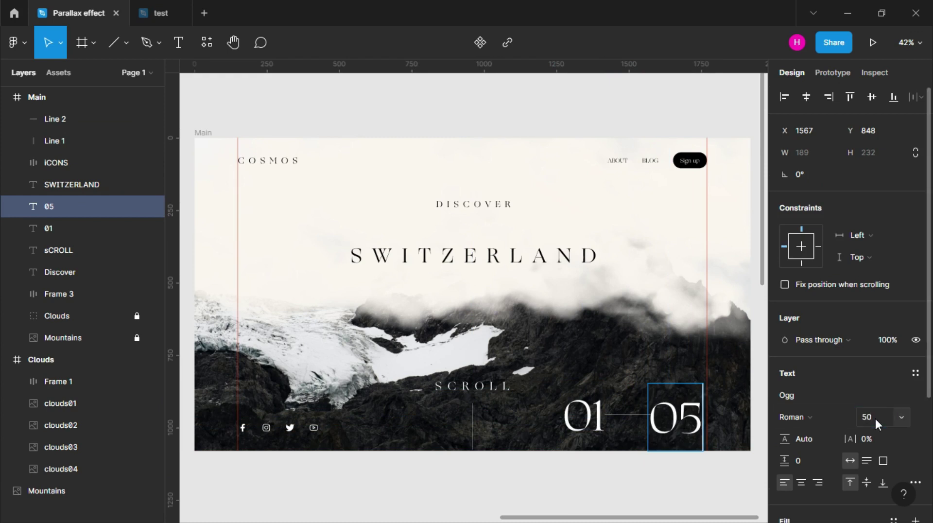
pyautogui.press('Return')
pyautogui.click(686, 422)
pyautogui.click(867, 417)
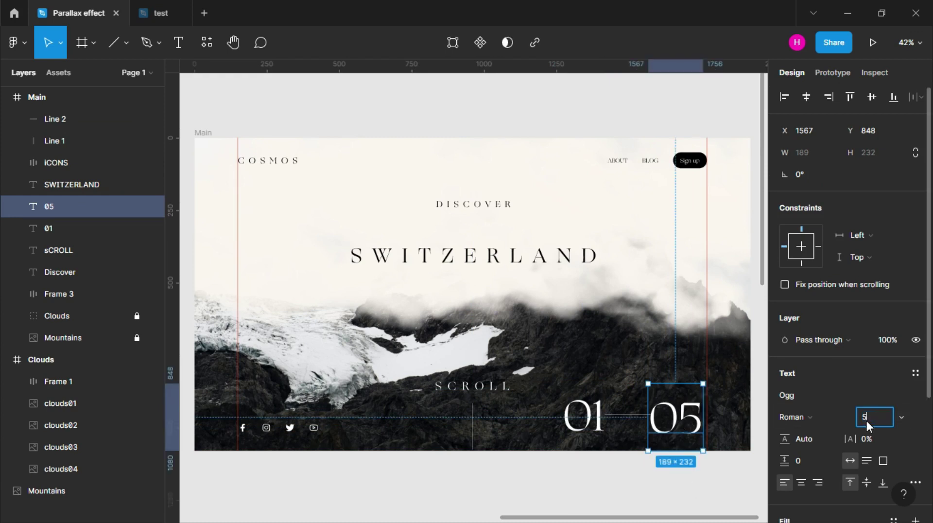
pyautogui.write('0')
pyautogui.press('Return')
pyautogui.click(625, 508)
# - Align 01, the short line and 05 on vertical centres, then reposition the line and 05
pyautogui.click(659, 398)
pyautogui.keyDown('shift'); pyautogui.click(626, 414); pyautogui.keyUp('shift')
pyautogui.keyDown('shift'); pyautogui.click(598, 426); pyautogui.keyUp('shift')
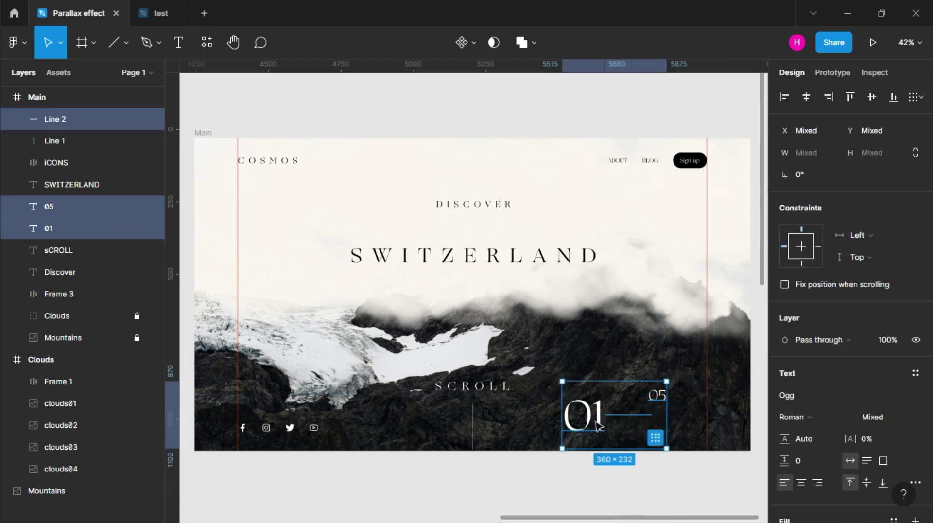
pyautogui.click(872, 95)
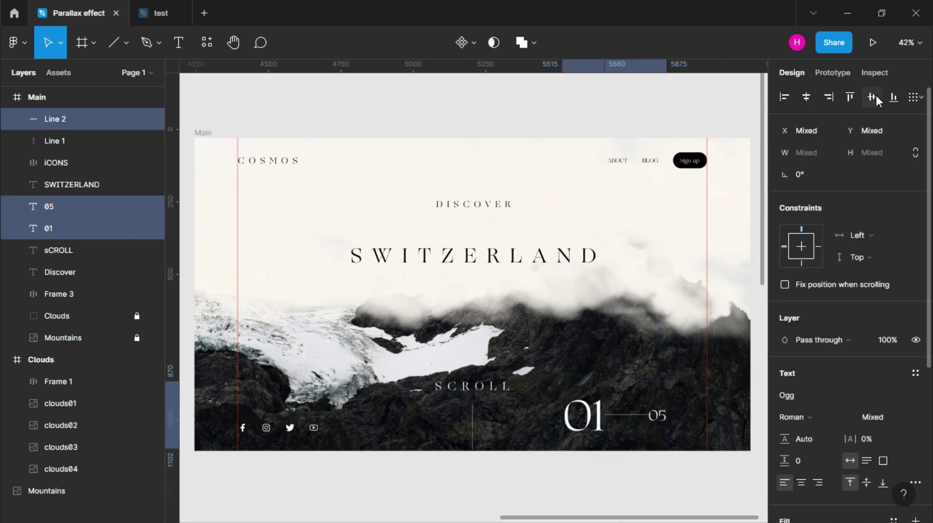
pyautogui.click(698, 468)
pyautogui.scroll(1, 666, 462)
pyautogui.scroll(3, 666, 462)
pyautogui.click(607, 396)
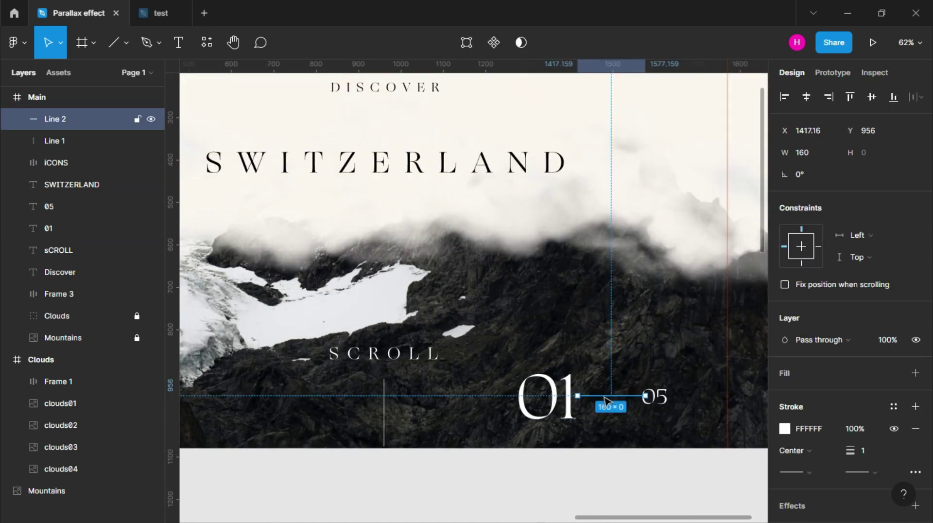
pyautogui.scroll(1, 605, 399)
pyautogui.moveTo(606, 408); pyautogui.dragTo(613, 421)
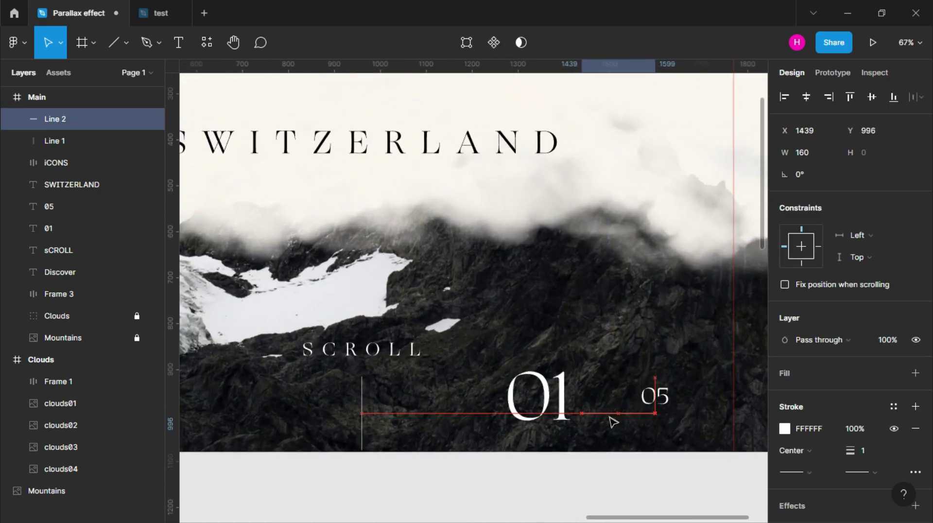
pyautogui.click(687, 426)
pyautogui.moveTo(663, 403)
pyautogui.mouseDown()
pyautogui.moveTo(690, 419)
pyautogui.moveTo(534, 428)
pyautogui.mouseUp()
pyautogui.click(648, 441)
# - Space the counter pieces 30 apart and align them along their bottom edges
pyautogui.write('30')
pyautogui.press('Return')
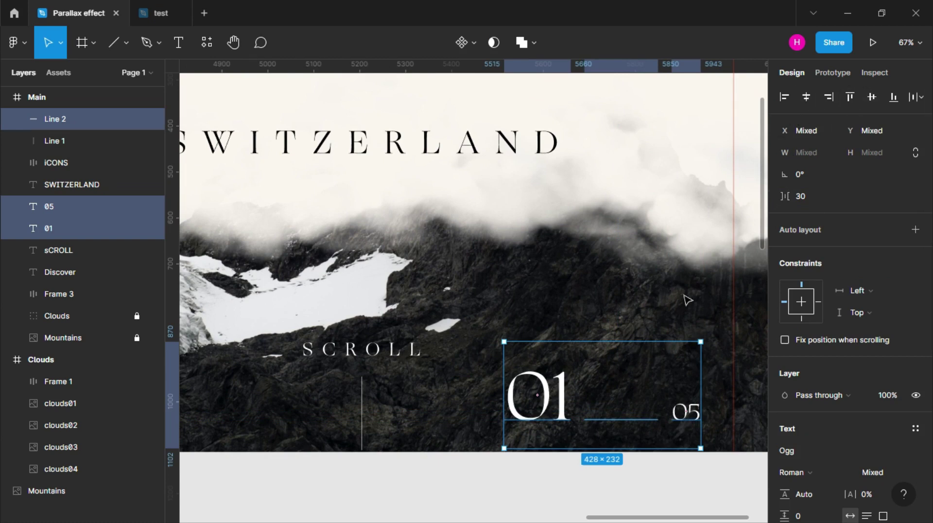
pyautogui.click(892, 99)
pyautogui.rightClick(562, 403)
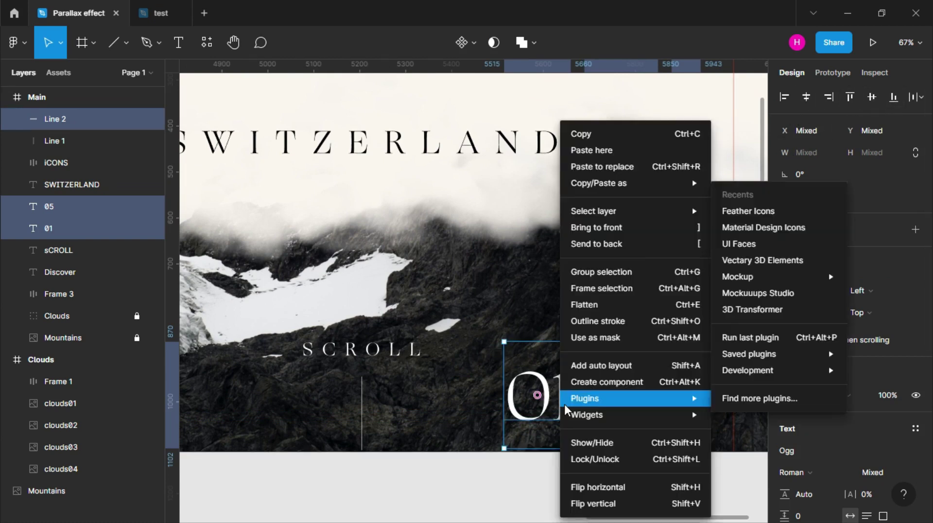
pyautogui.click(531, 492)
pyautogui.scroll(-3, 534, 495)
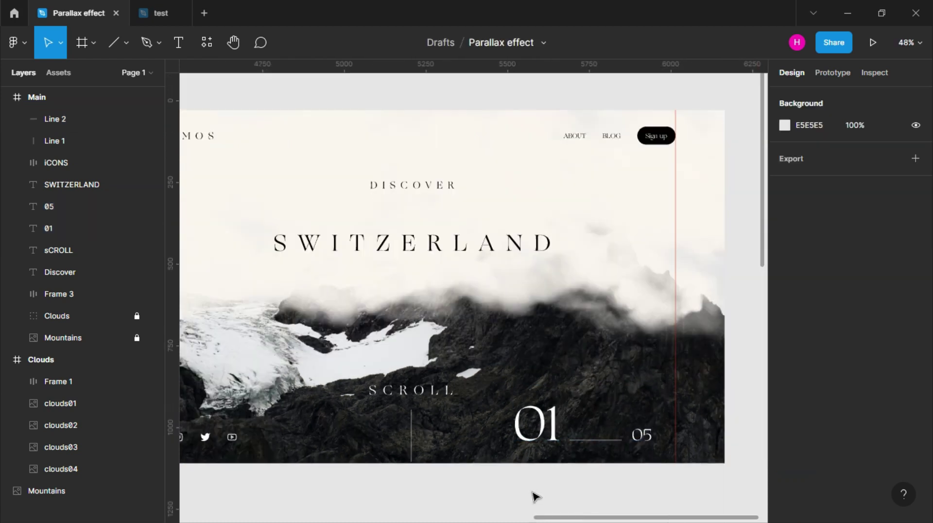
pyautogui.click(556, 406)
pyautogui.click(593, 414)
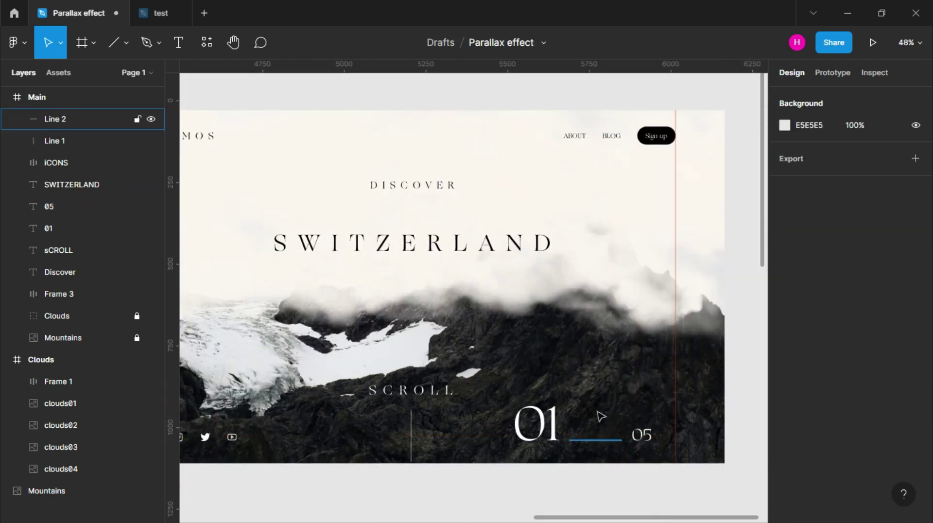
pyautogui.moveTo(503, 367)
pyautogui.mouseDown()
pyautogui.moveTo(602, 445)
pyautogui.moveTo(575, 437)
pyautogui.mouseUp()
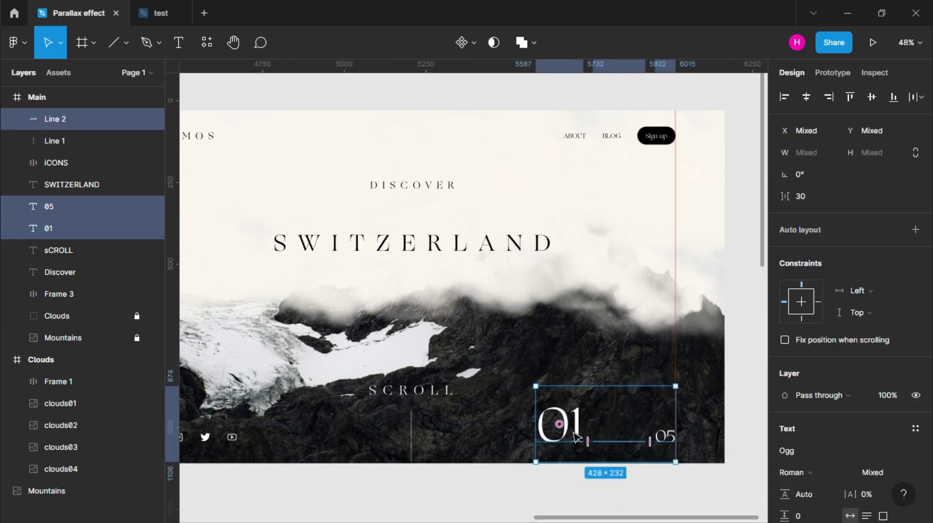
# - Rename the nav bar frame to HEADER
pyautogui.scroll(-3, 576, 437)
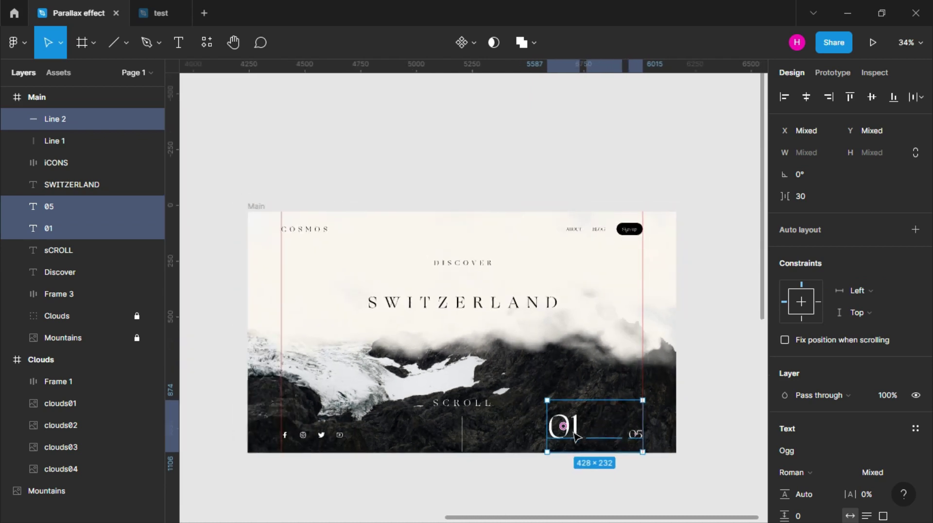
pyautogui.click(636, 500)
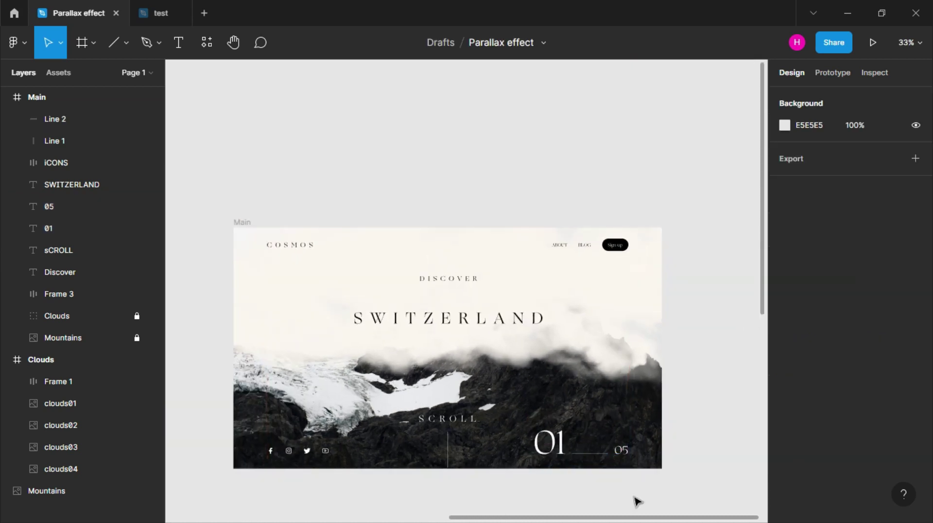
pyautogui.doubleClick(61, 294)
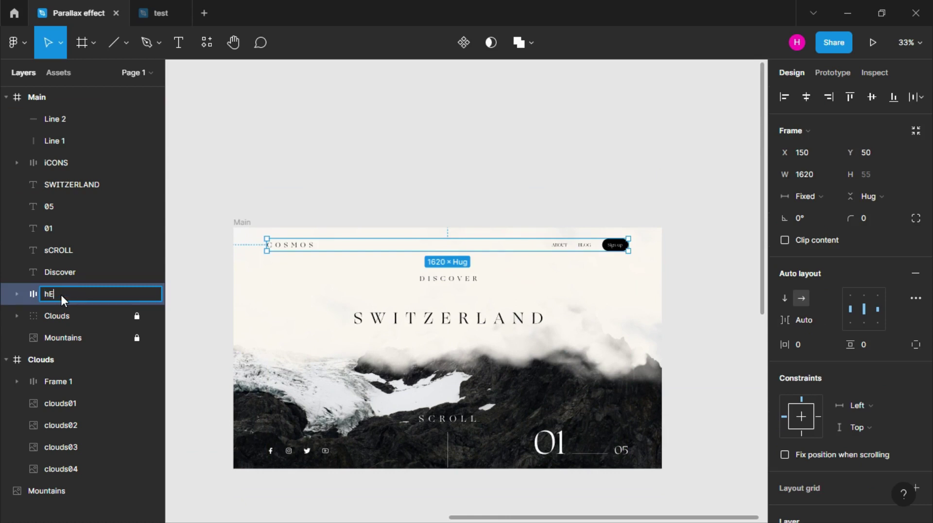
pyautogui.write('HEADER')
pyautogui.click(218, 187)
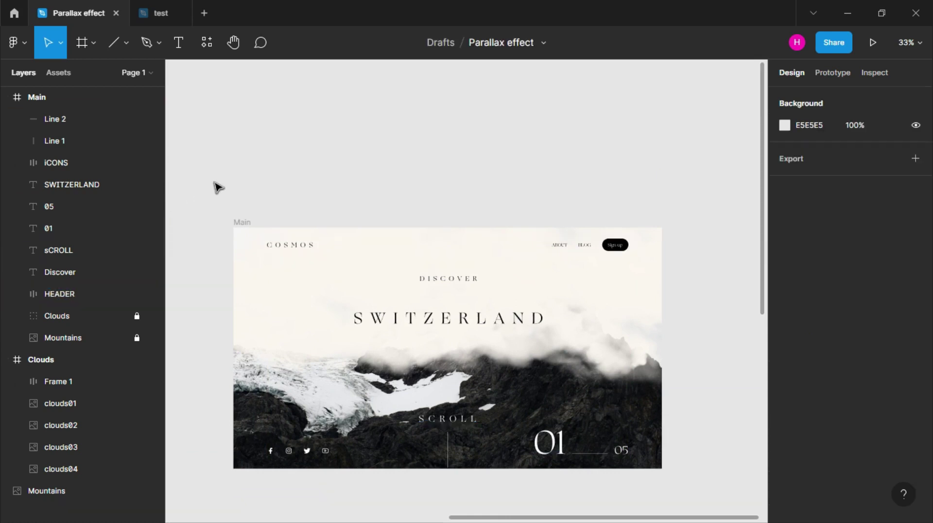
# - Draw a new frame below Main sized 1920×1080 with fill 000000
pyautogui.scroll(-2, 419, 342)
pyautogui.scroll(-3, 419, 378)
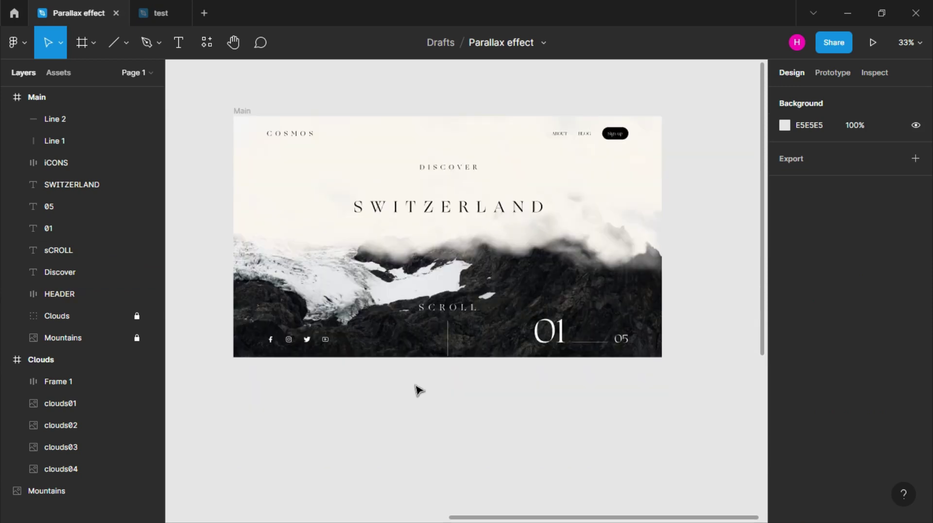
pyautogui.scroll(-3, 418, 391)
pyautogui.click(82, 44)
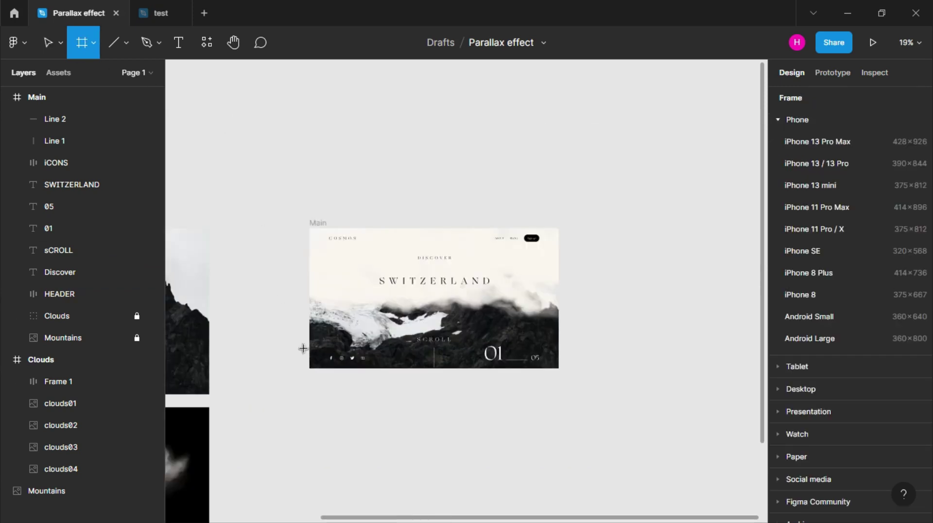
pyautogui.moveTo(310, 387); pyautogui.dragTo(551, 470)
pyautogui.click(828, 174)
pyautogui.write('1920')
pyautogui.click(888, 175)
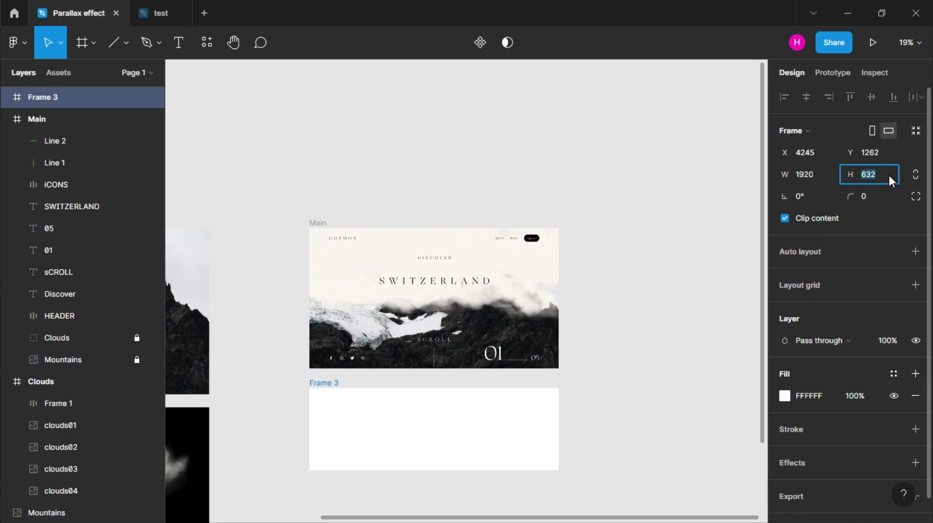
pyautogui.write('0')
pyautogui.press('Return')
pyautogui.click(784, 395)
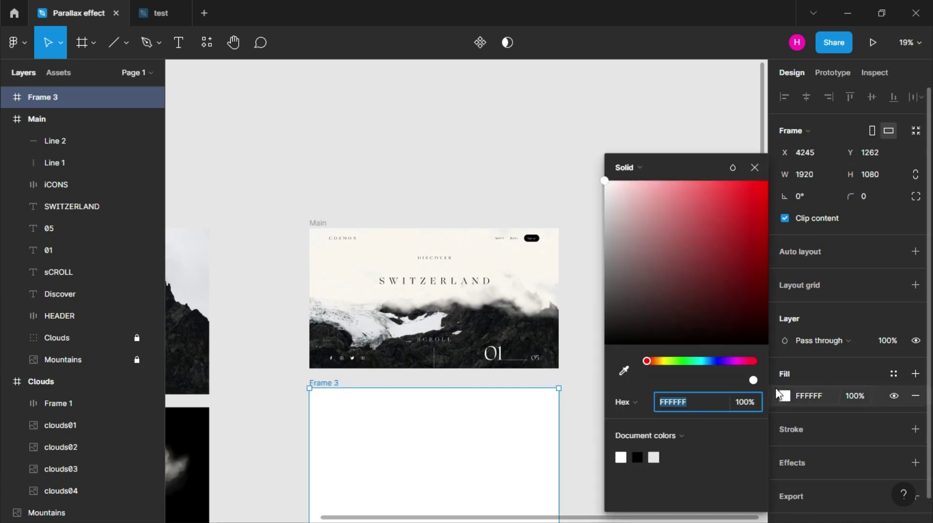
pyautogui.write('000000')
pyautogui.press('Return')
pyautogui.click(578, 415)
# - Name the black frame SECONDARY
pyautogui.scroll(-3, 568, 445)
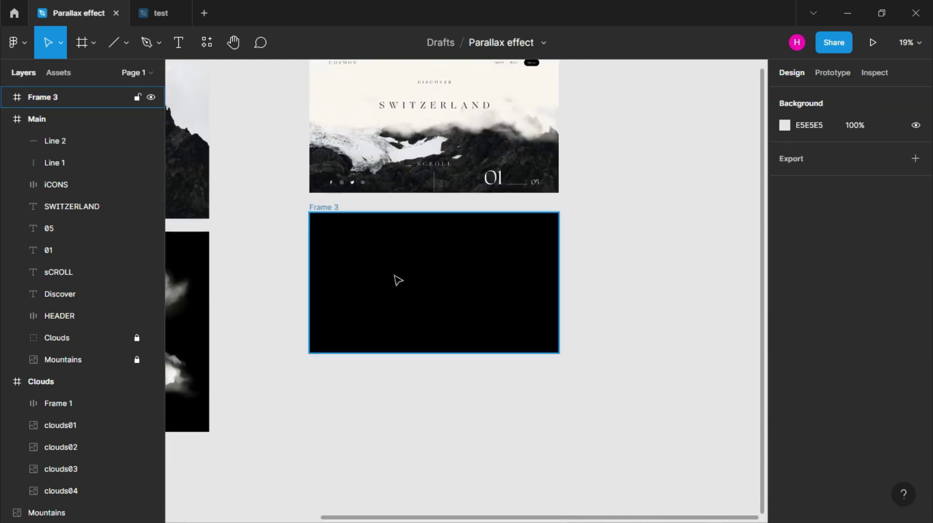
pyautogui.click(334, 209)
pyautogui.doubleClick(331, 208)
pyautogui.write('SE')
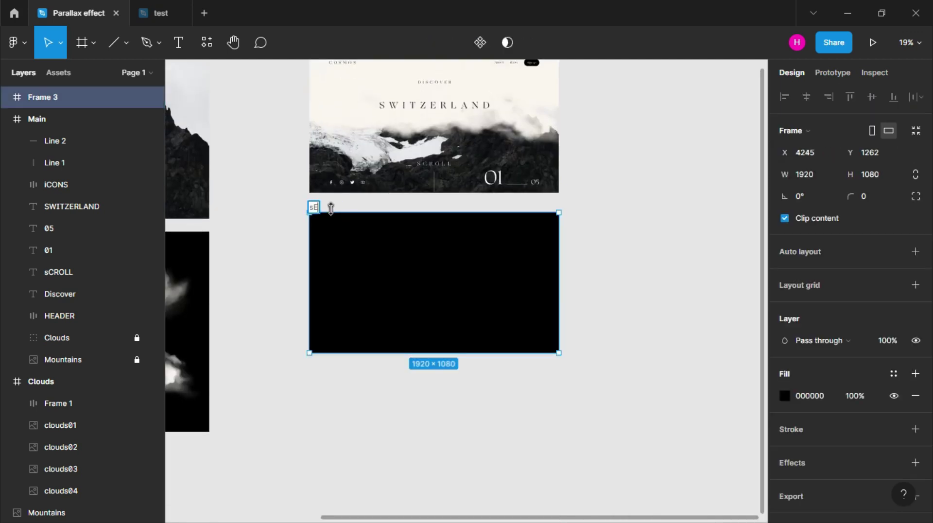
pyautogui.press('BackSpace')
pyautogui.press('BackSpace')
pyautogui.press('BackSpace')
pyautogui.write('ECONDAR')
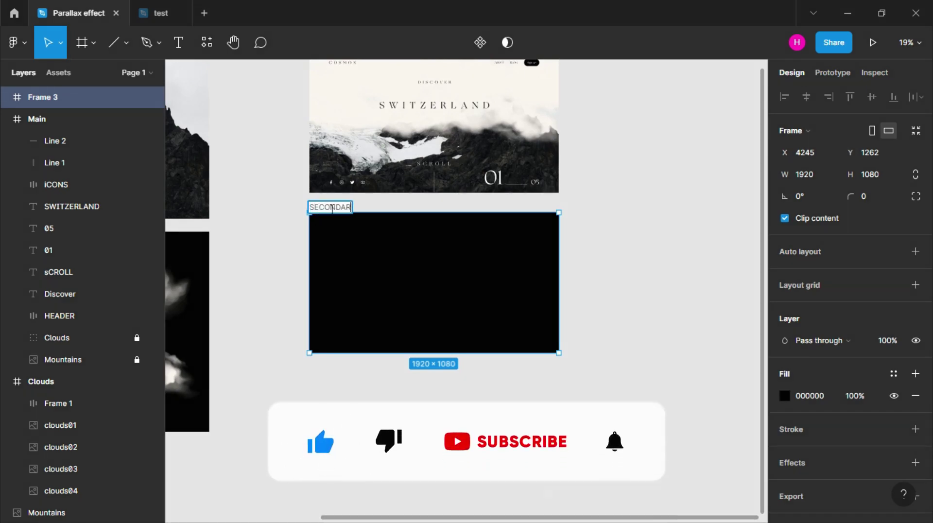
pyautogui.write('Y')
pyautogui.click(292, 302)
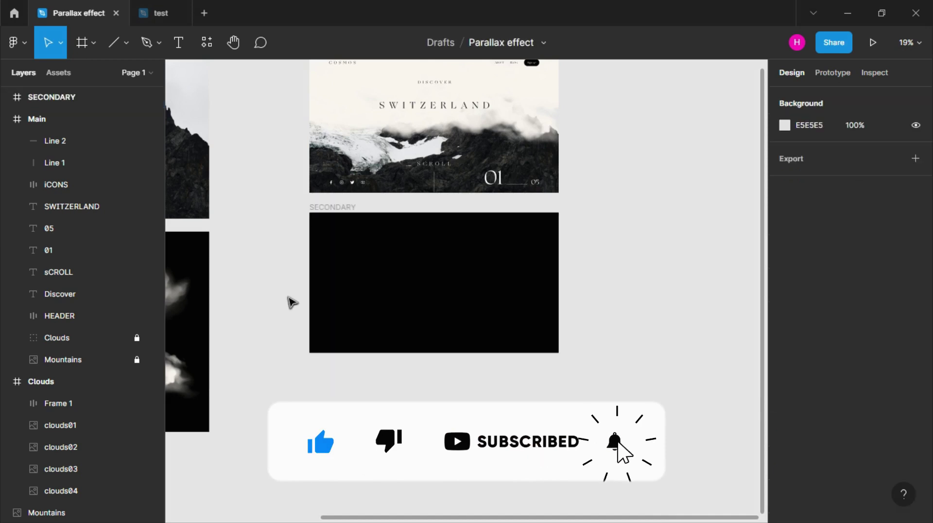
pyautogui.scroll(3, 290, 302)
pyautogui.keyDown('ctrl'); pyautogui.scroll(1, 304, 302); pyautogui.keyUp('ctrl')
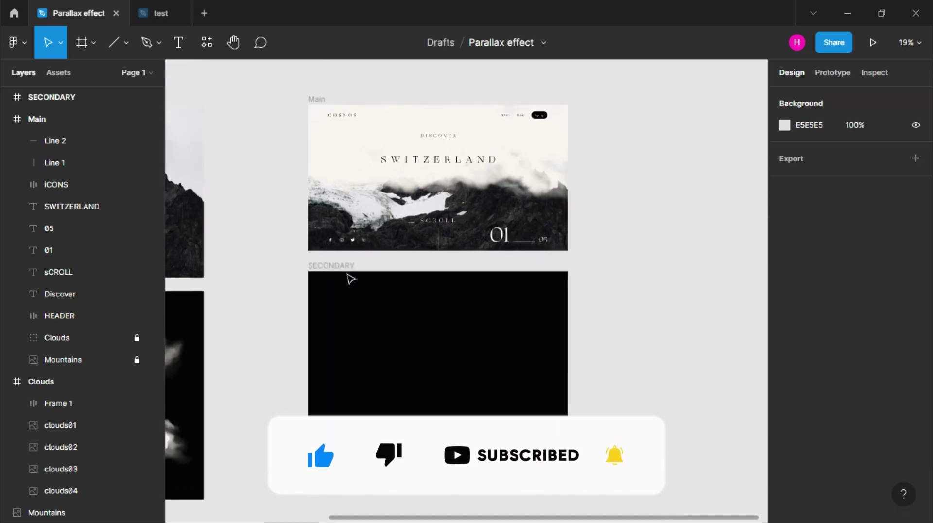
pyautogui.scroll(1, 351, 278)
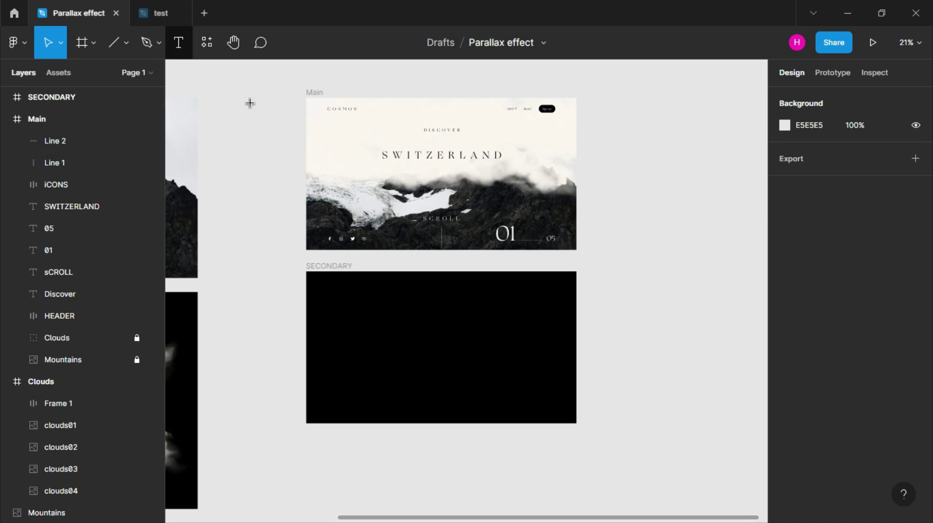
# - Add the text TOP inside the SECONDARY frame
pyautogui.press('t')
pyautogui.click(396, 300)
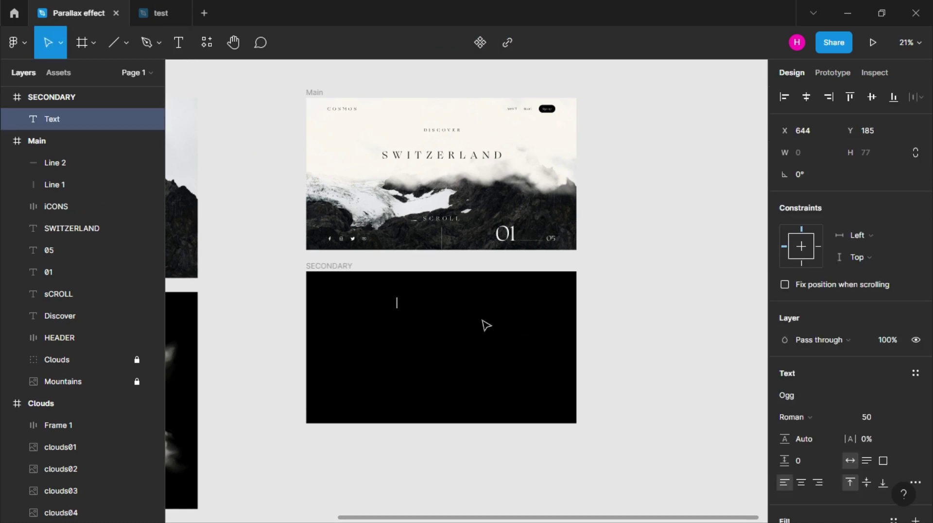
pyautogui.write('tOP')
pyautogui.scroll(5, 432, 339)
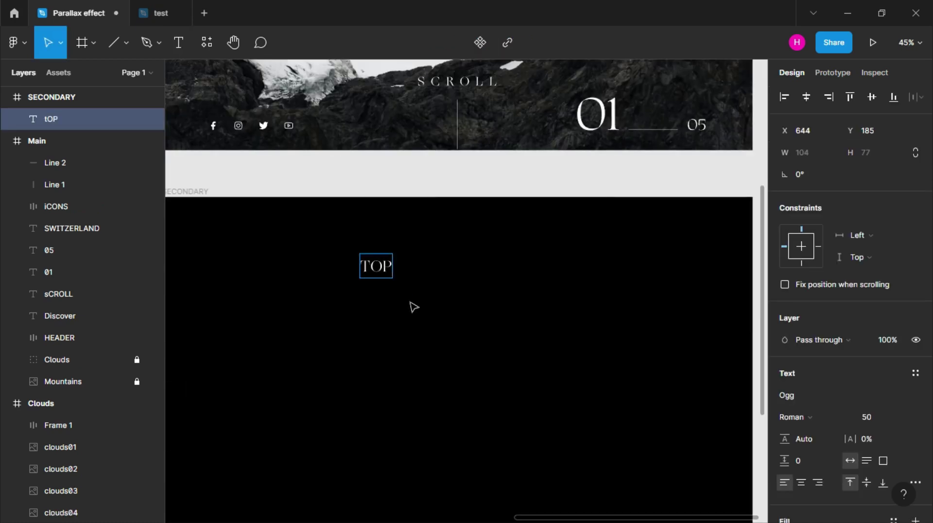
pyautogui.press('Escape')
# - Style TOP in Bodoni bold italic at size 100
pyautogui.click(831, 394)
pyautogui.write('Bo')
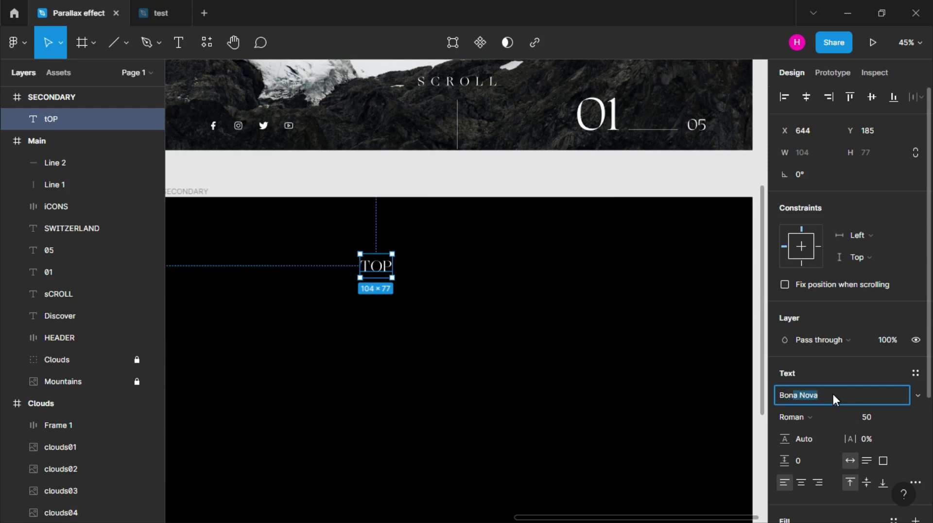
pyautogui.write('n')
pyautogui.press('BackSpace')
pyautogui.write('doni')
pyautogui.press('Return')
pyautogui.click(812, 415)
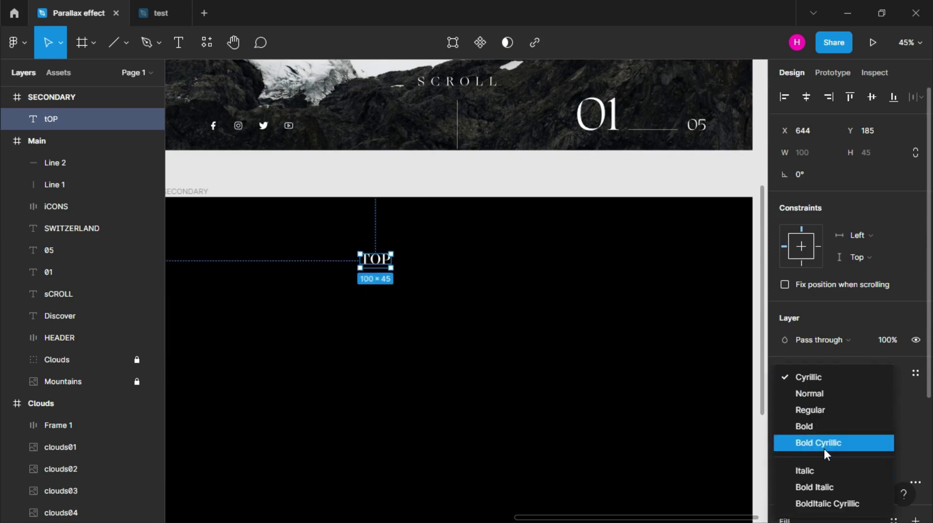
pyautogui.click(833, 502)
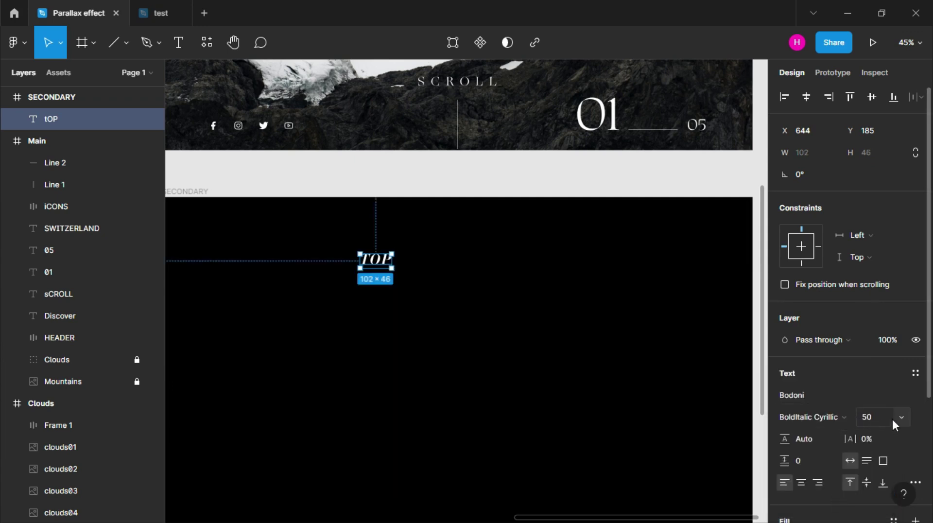
pyautogui.click(900, 417)
pyautogui.write('128')
pyautogui.press('Return')
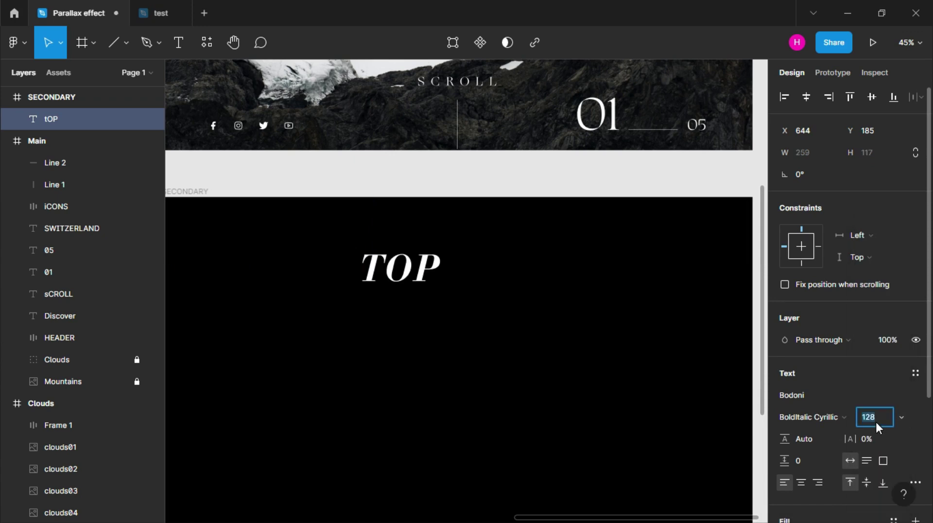
pyautogui.write('100')
pyautogui.press('Return')
pyautogui.click(432, 293)
# - Append DESTINATION to the heading and set that word in Ogg Roman
pyautogui.doubleClick(415, 266)
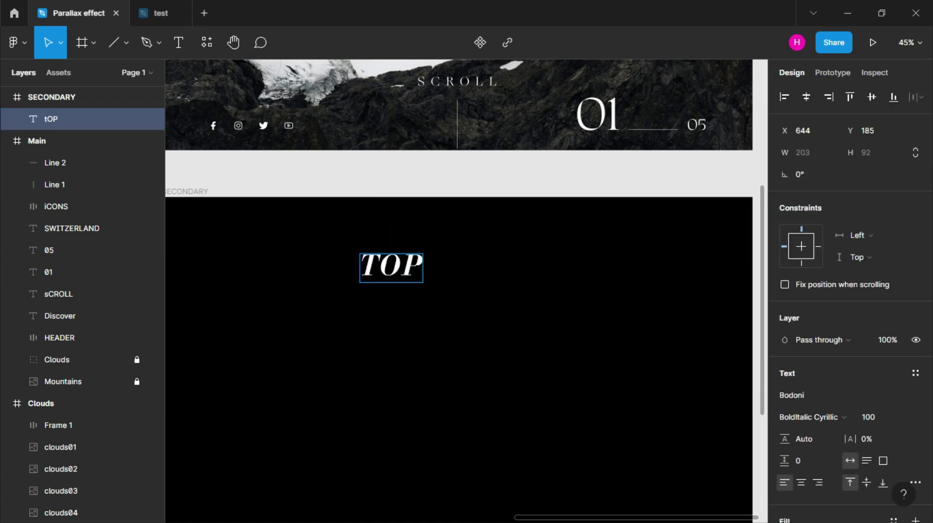
pyautogui.write(' DESTI')
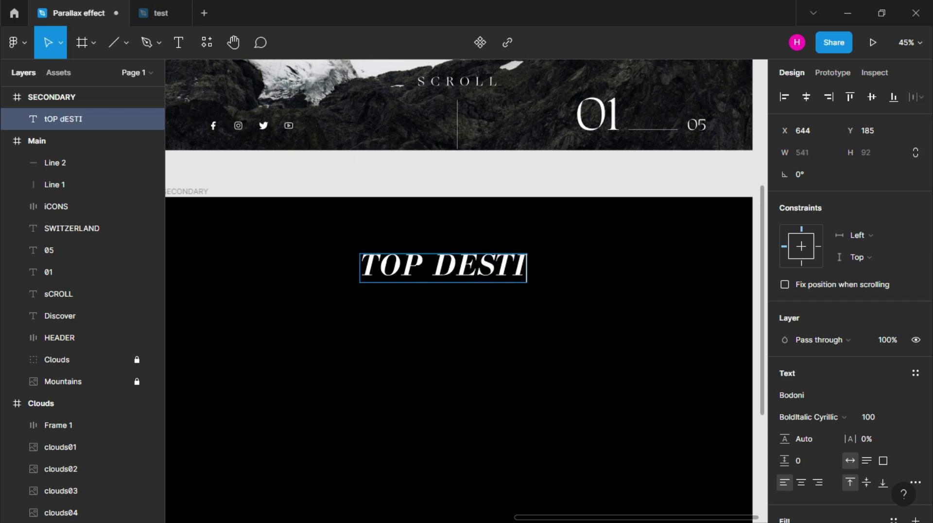
pyautogui.write('NATION')
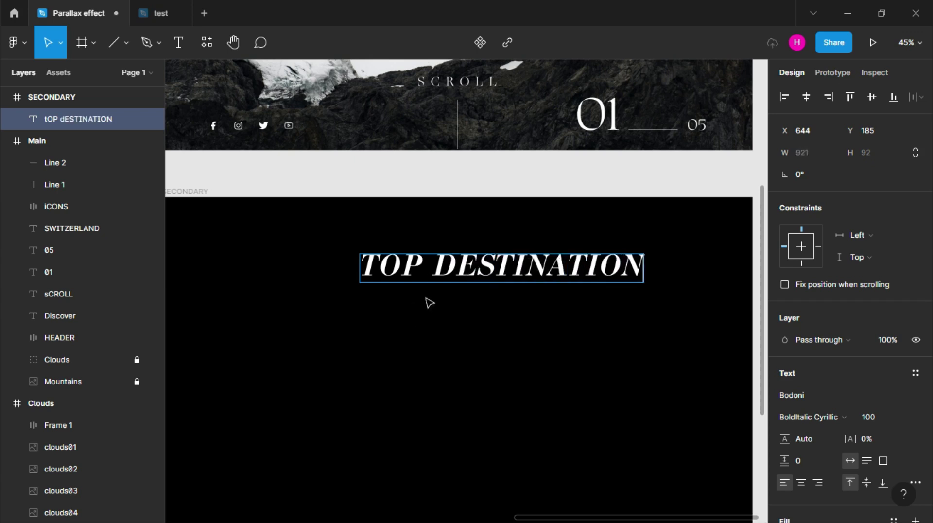
pyautogui.hotkey('shift', 'Right')
pyautogui.hotkey('shift', 'Right')
pyautogui.hotkey('shift', 'Right')
pyautogui.hotkey('shift', 'Right')
pyautogui.click(815, 393)
pyautogui.write('Digi')
pyautogui.press('Return')
pyautogui.click(796, 418)
pyautogui.click(815, 387)
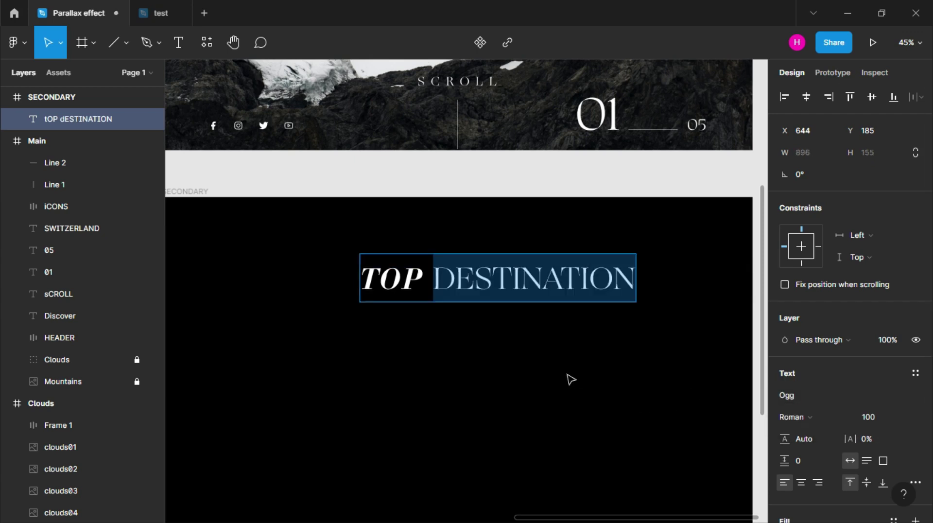
pyautogui.press('Escape')
# - Centre the TOP DESTINATION heading horizontally and move it up near the frame top
pyautogui.click(531, 354)
pyautogui.scroll(-3, 519, 340)
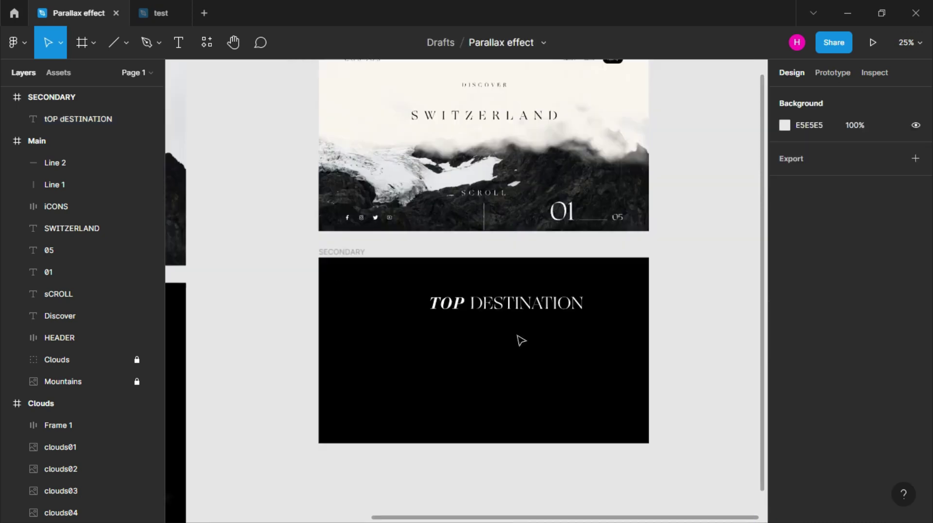
pyautogui.click(522, 291)
pyautogui.click(805, 97)
pyautogui.click(499, 324)
pyautogui.moveTo(502, 303); pyautogui.dragTo(502, 291)
pyautogui.click(501, 360)
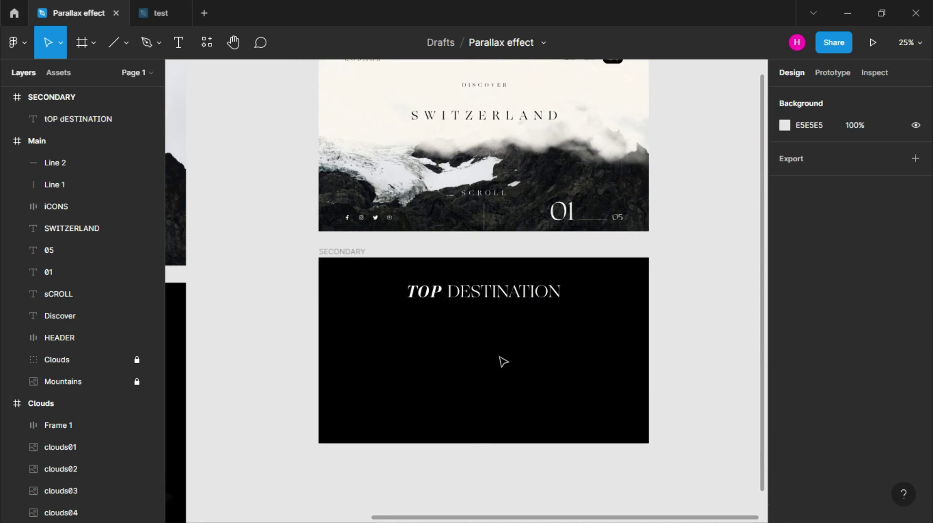
pyautogui.scroll(1, 503, 361)
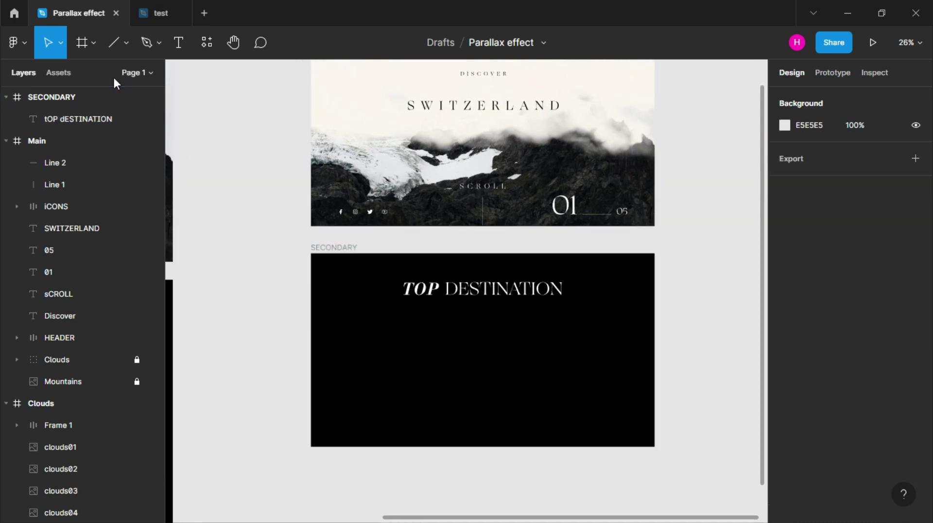
pyautogui.click(82, 43)
# - Draw a white 300×450 card below the heading in SECONDARY
pyautogui.moveTo(379, 315); pyautogui.dragTo(434, 388)
pyautogui.scroll(-5, 835, 389)
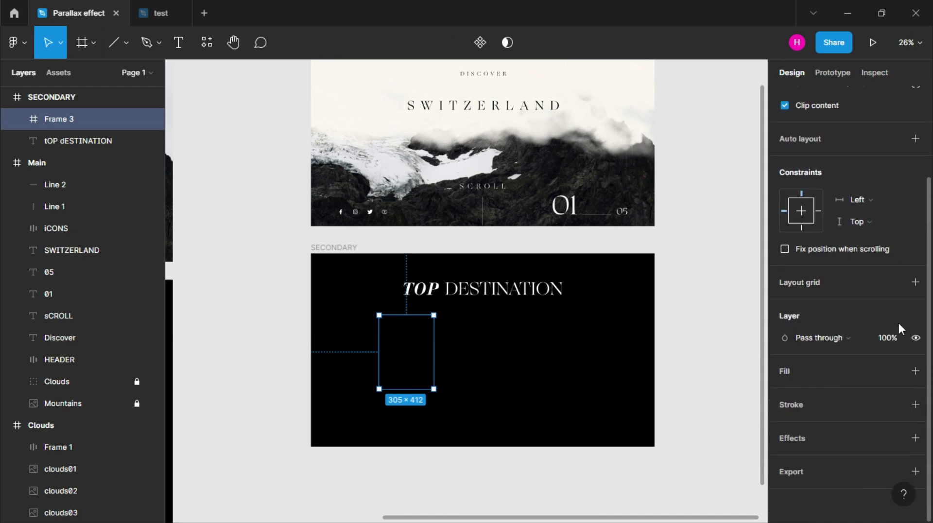
pyautogui.click(915, 370)
pyautogui.scroll(5, 793, 236)
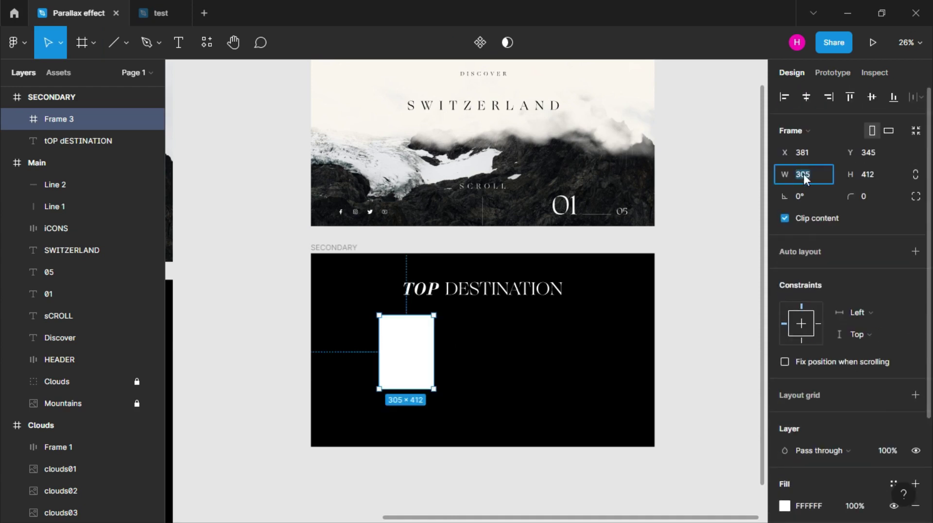
pyautogui.click(875, 172)
pyautogui.write('450')
pyautogui.press('Return')
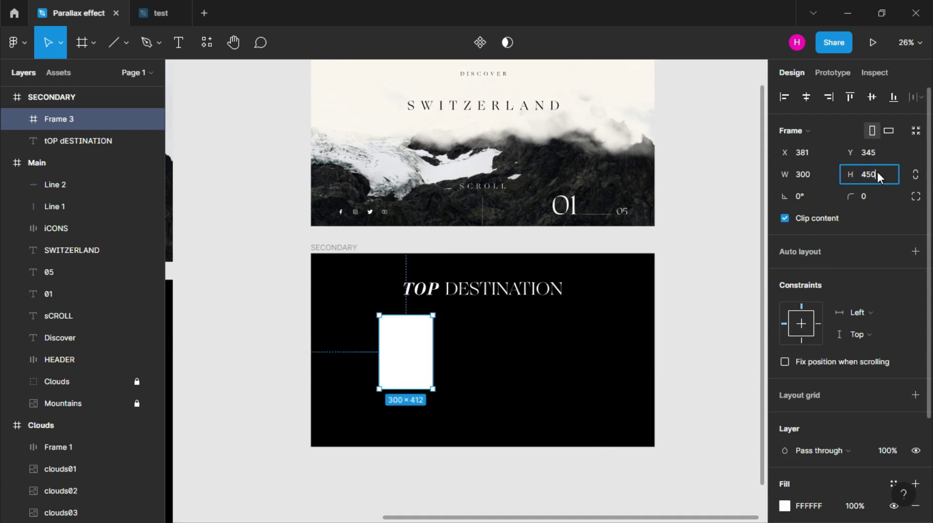
pyautogui.press('Return')
# - Duplicate the card into a row of three spaced 100 apart and centre them in the frame
pyautogui.click(517, 375)
pyautogui.moveTo(422, 377); pyautogui.dragTo(568, 373)
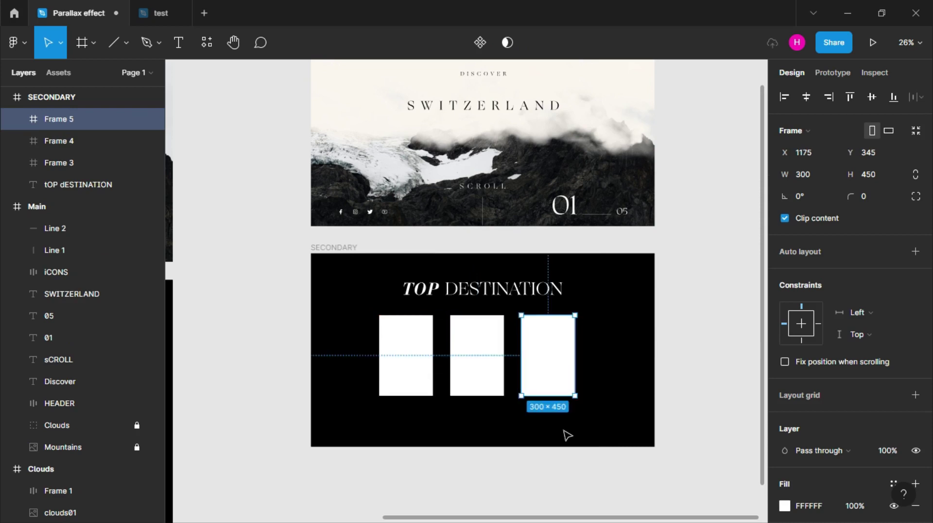
pyautogui.moveTo(564, 434); pyautogui.dragTo(358, 354)
pyautogui.click(823, 240)
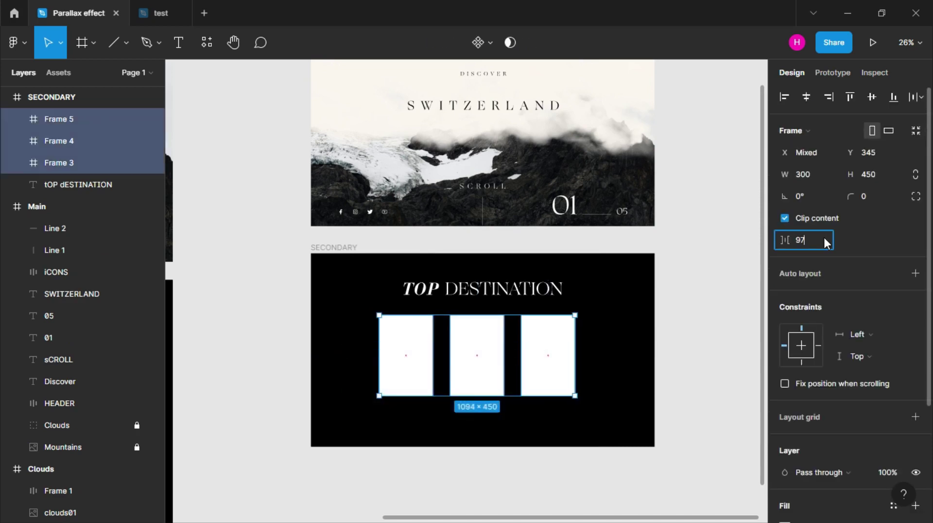
pyautogui.write('00')
pyautogui.press('Return')
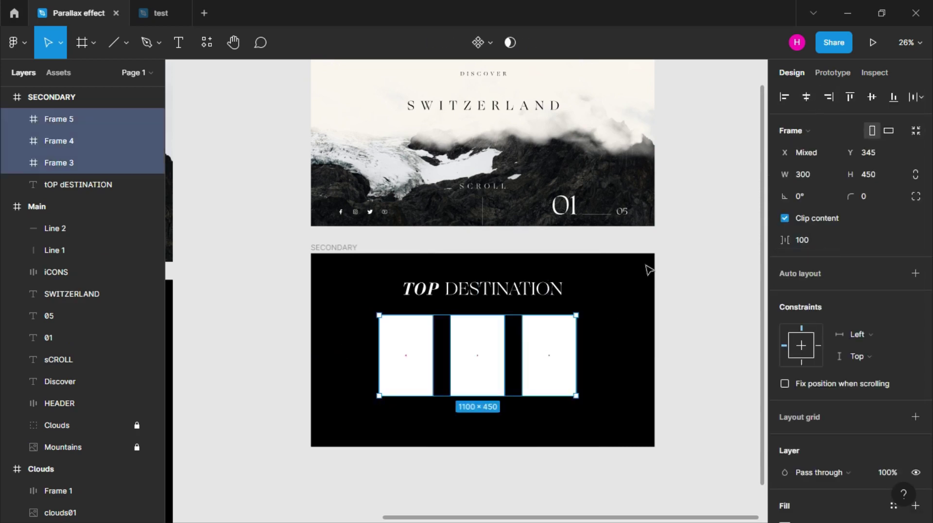
pyautogui.moveTo(493, 350); pyautogui.dragTo(489, 373)
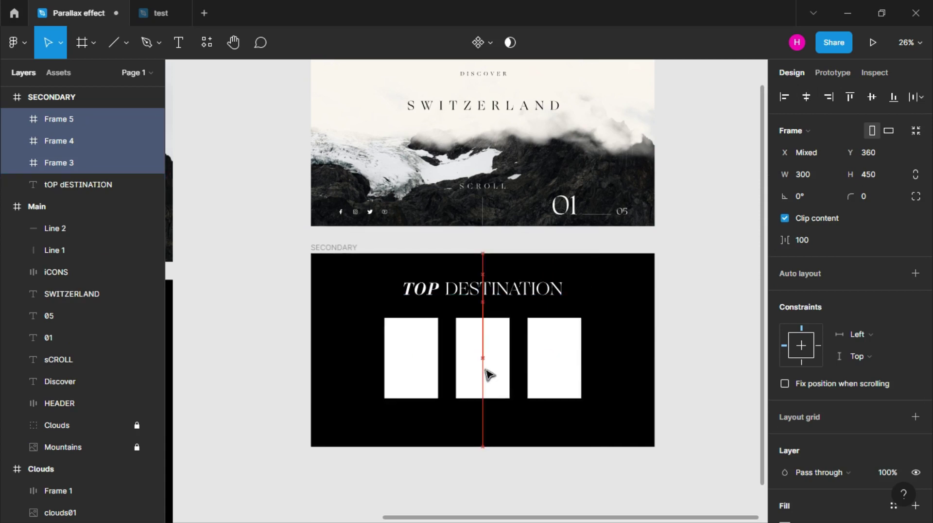
# - Paste the lorem ipsum paragraph beneath the cards
pyautogui.click(488, 431)
pyautogui.hotkey('ctrl', 'v')
pyautogui.click(520, 457)
# - Duplicate the row of lighthouse, balloon and mountain photos to the right
pyautogui.scroll(1, 520, 456)
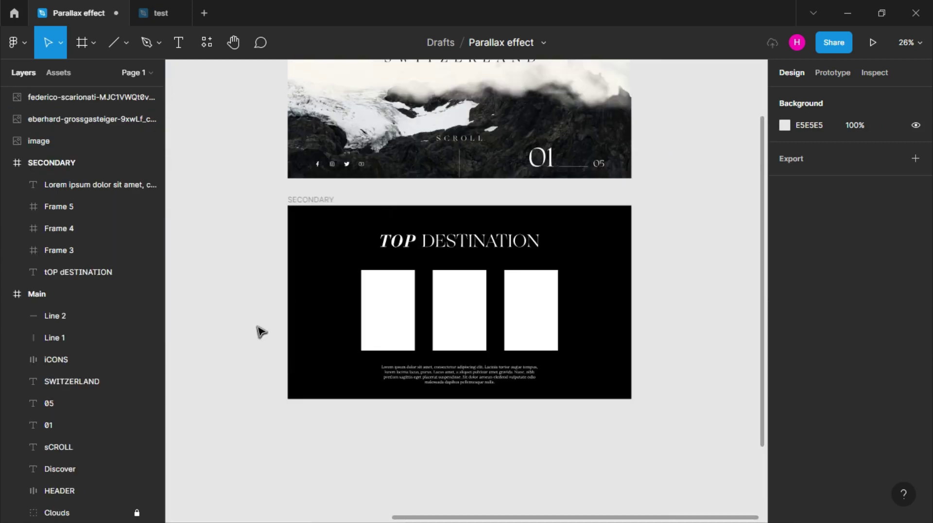
pyautogui.scroll(-3, 261, 332)
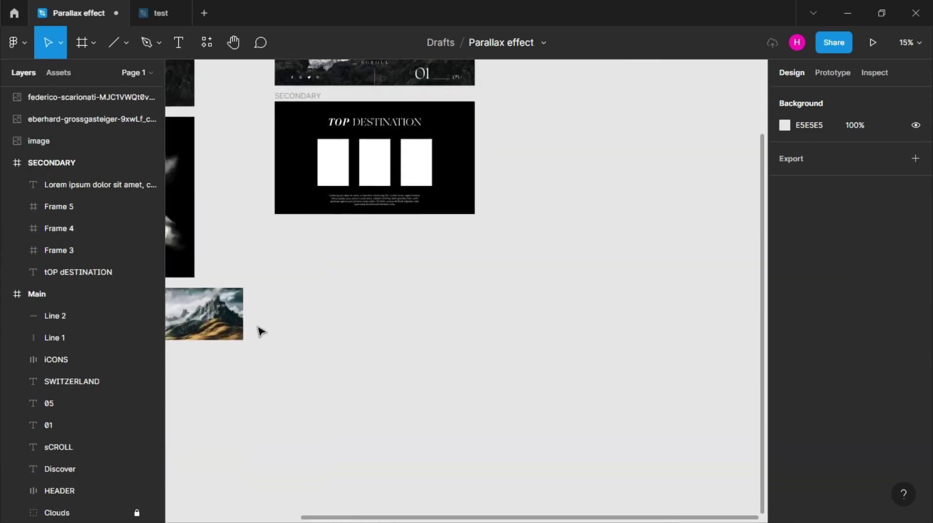
pyautogui.hscroll(-5, 335, 350)
pyautogui.moveTo(427, 377)
pyautogui.mouseDown()
pyautogui.moveTo(281, 329)
pyautogui.moveTo(555, 271)
pyautogui.mouseUp()
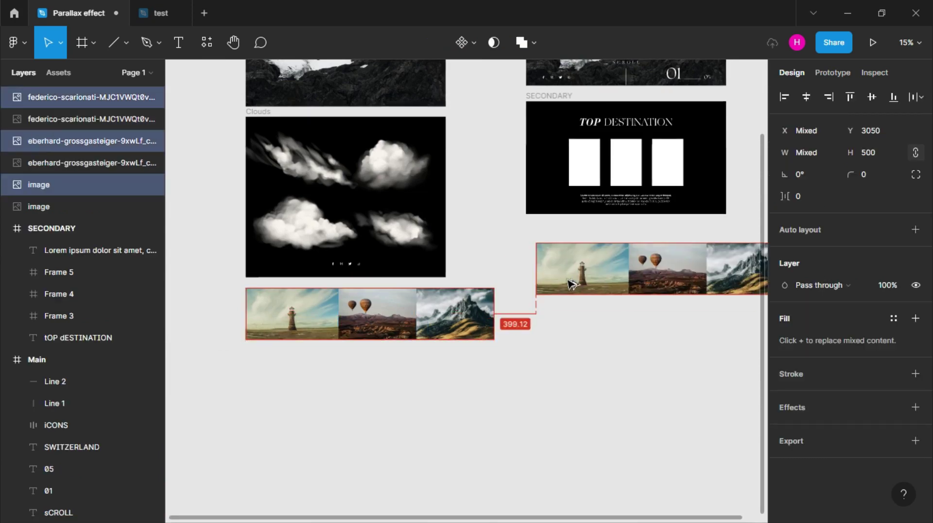
pyautogui.click(585, 304)
# - Move the balloon photo copy into SECONDARY over the first white card
pyautogui.scroll(3, 614, 333)
pyautogui.scroll(5, 616, 337)
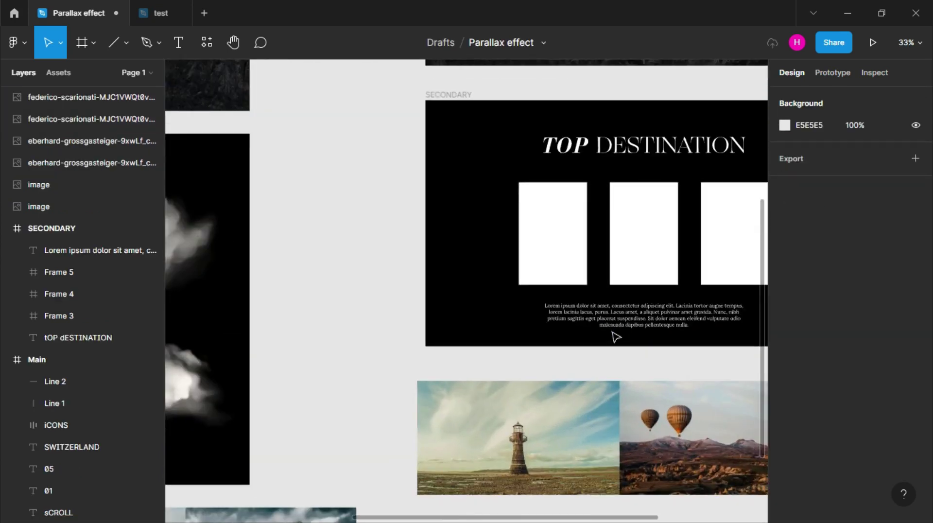
pyautogui.hscroll(5, 616, 336)
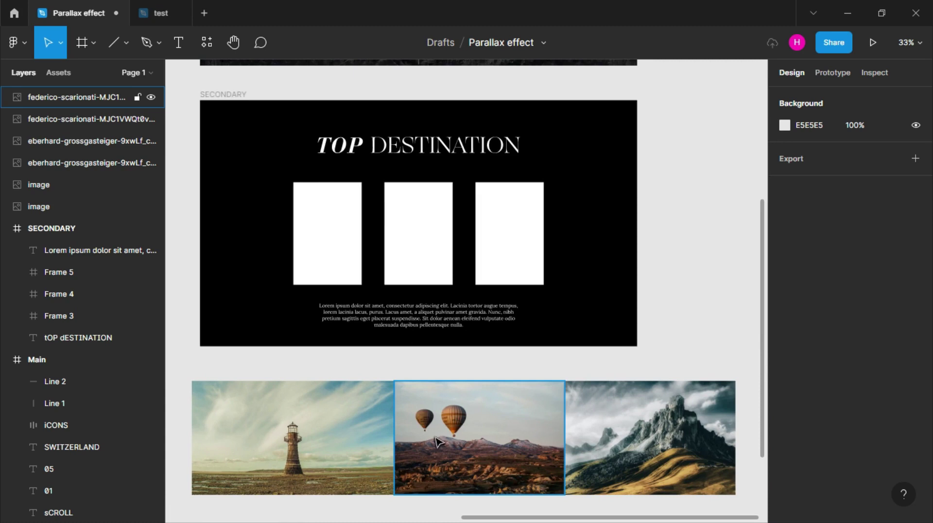
pyautogui.moveTo(439, 442)
pyautogui.mouseDown()
pyautogui.moveTo(297, 234)
pyautogui.moveTo(298, 275)
pyautogui.mouseUp()
pyautogui.click(312, 194)
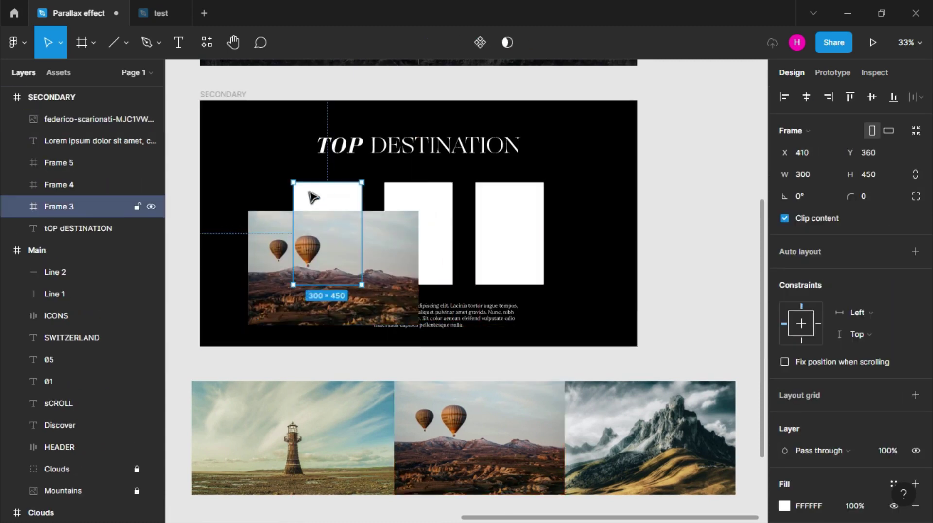
# - Bring the first card above the photo and reorder the second card above the third
pyautogui.press(']')
pyautogui.click(59, 186)
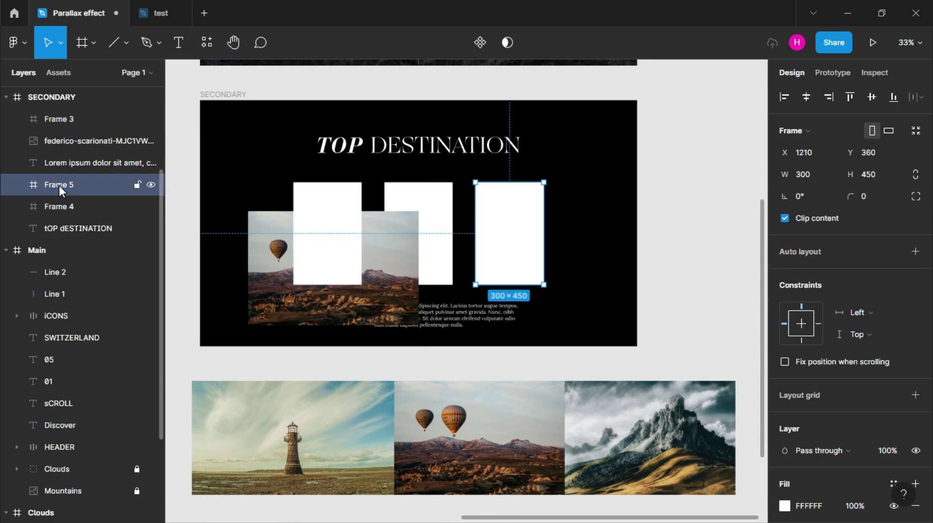
pyautogui.click(59, 206)
pyautogui.moveTo(59, 206); pyautogui.dragTo(60, 184)
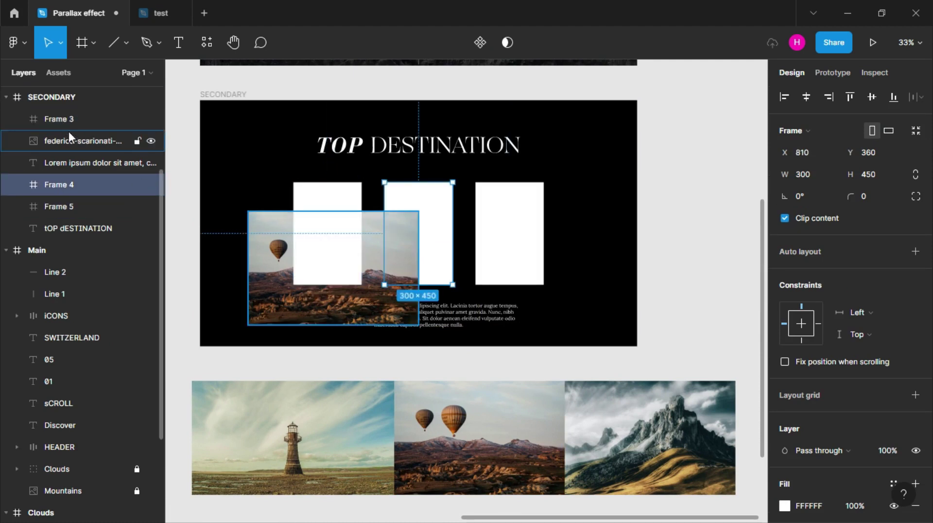
# - Batch-rename the three cards frame01, frame02 and frame03
pyautogui.click(61, 119)
pyautogui.keyDown('shift'); pyautogui.click(64, 185); pyautogui.keyUp('shift')
pyautogui.click(77, 122)
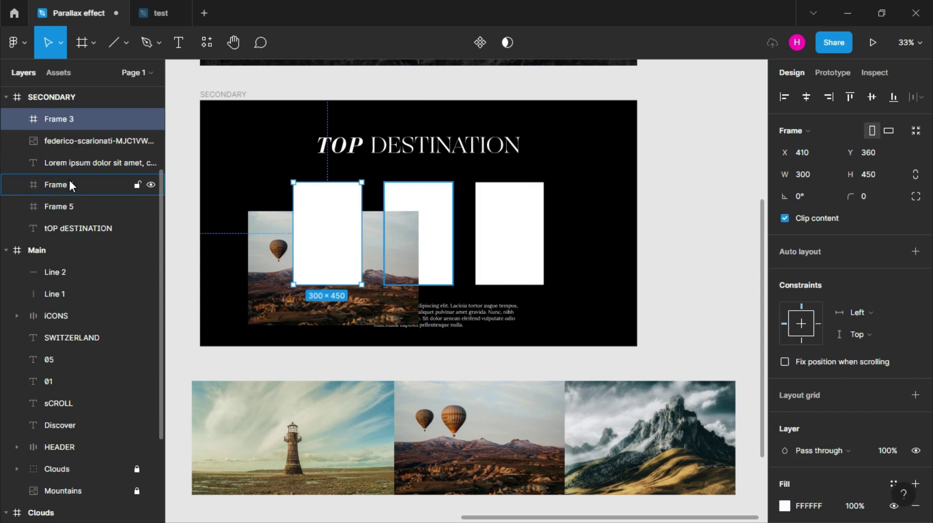
pyautogui.keyDown('ctrl'); pyautogui.click(69, 184); pyautogui.keyUp('ctrl')
pyautogui.keyDown('shift'); pyautogui.click(68, 206); pyautogui.keyUp('shift')
pyautogui.rightClick(69, 202)
pyautogui.click(109, 315)
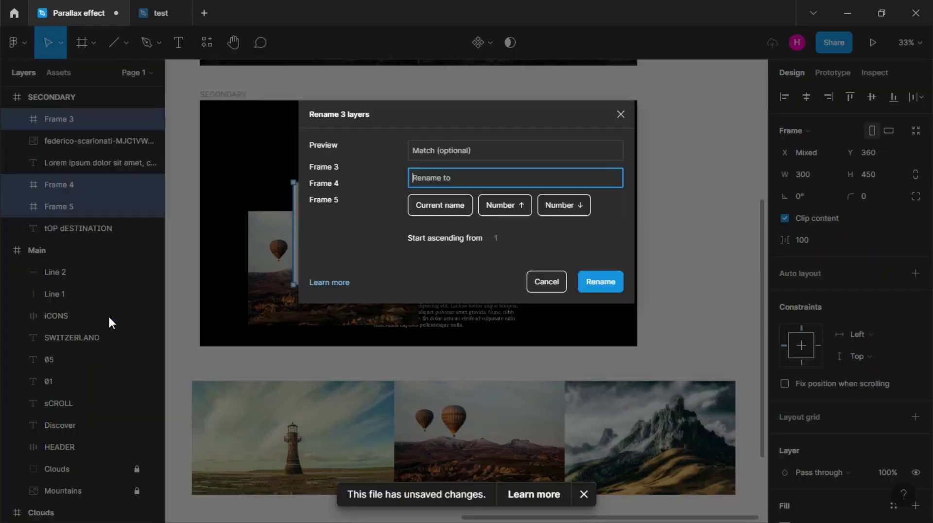
pyautogui.write('frame0')
pyautogui.click(504, 205)
pyautogui.press('Return')
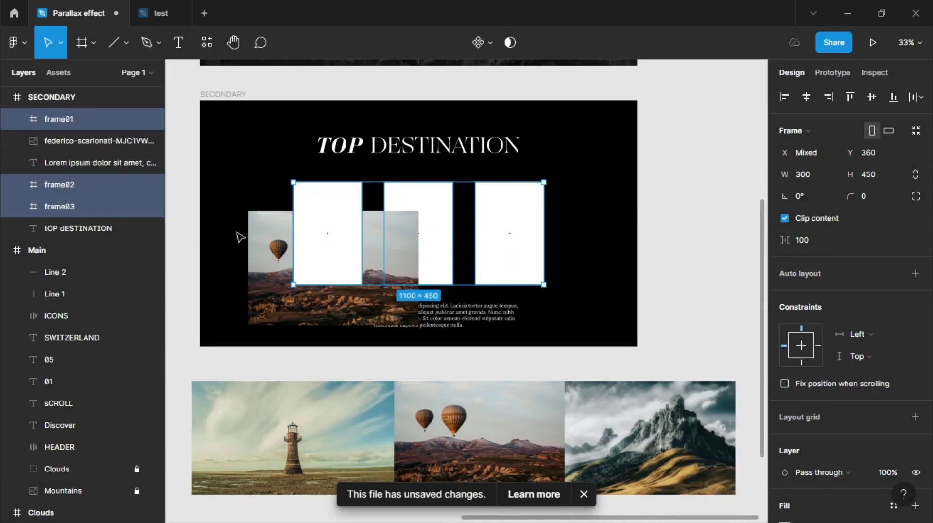
# - Place the balloon photo inside frame01, centre it, and shift its crop to show the balloons
pyautogui.moveTo(89, 133)
pyautogui.mouseDown()
pyautogui.moveTo(63, 126)
pyautogui.moveTo(70, 119)
pyautogui.mouseUp()
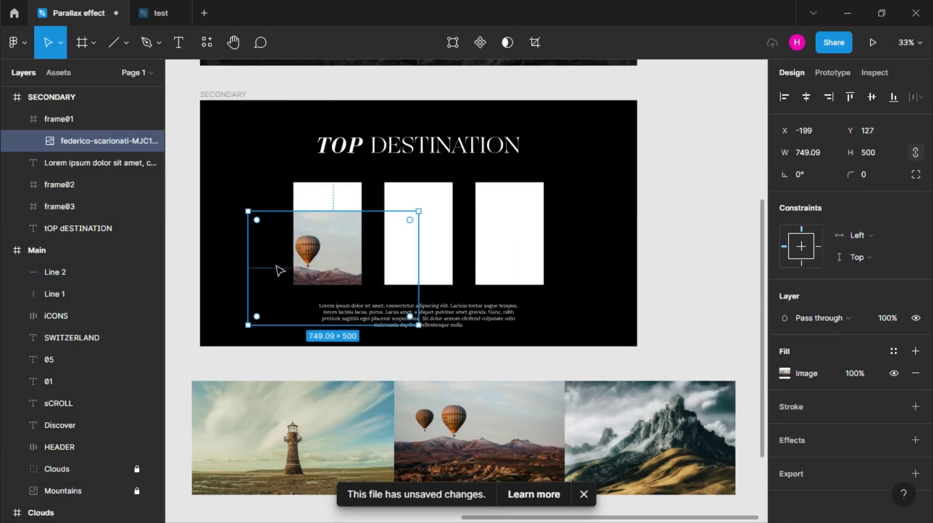
pyautogui.click(806, 97)
pyautogui.click(872, 96)
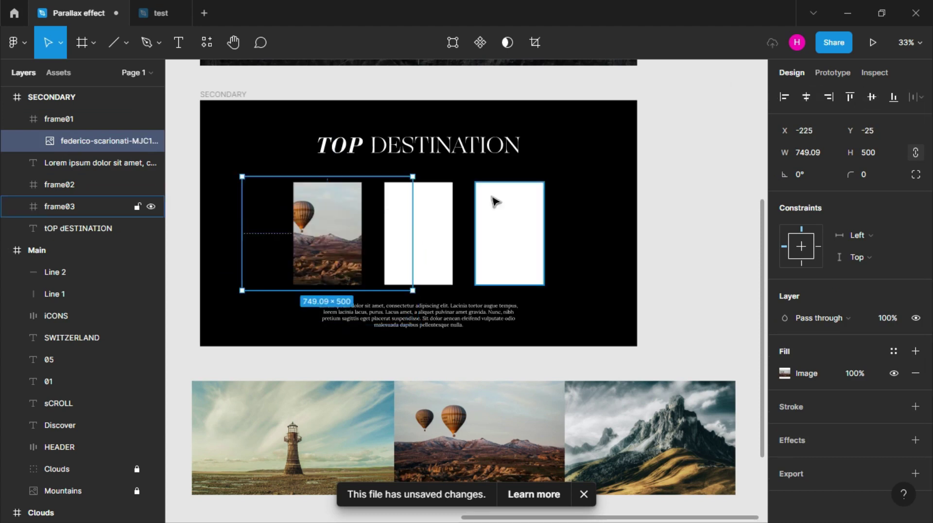
pyautogui.moveTo(327, 239); pyautogui.dragTo(327, 239)
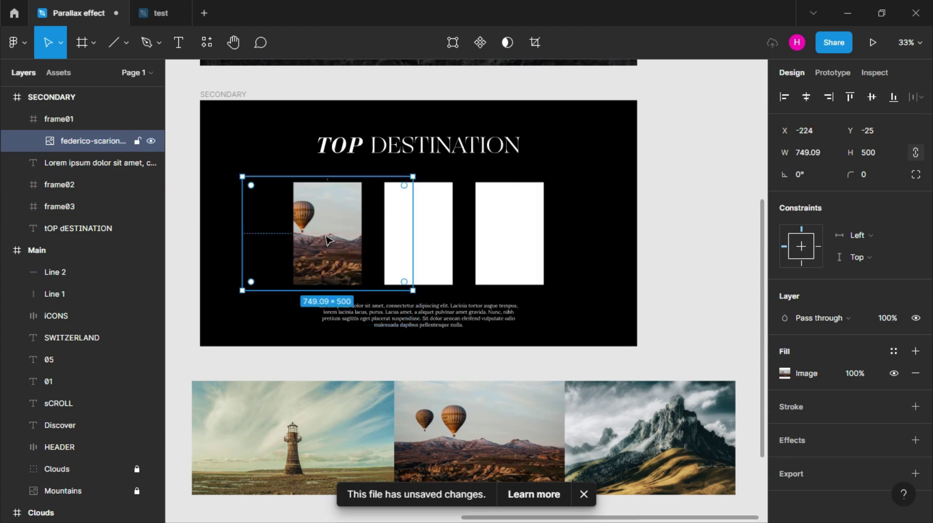
pyautogui.doubleClick(326, 239)
pyautogui.moveTo(319, 234); pyautogui.dragTo(349, 241)
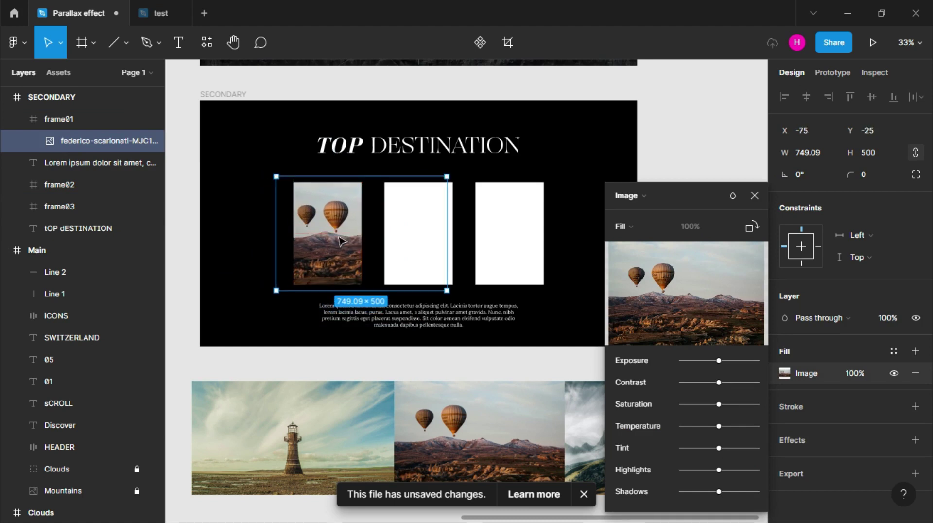
pyautogui.moveTo(336, 237); pyautogui.dragTo(342, 238)
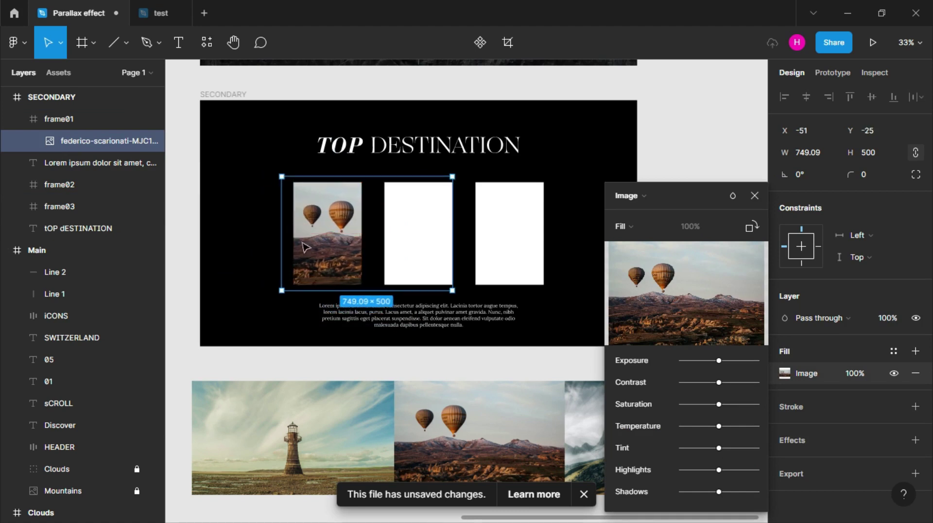
pyautogui.press('Escape')
pyautogui.click(199, 370)
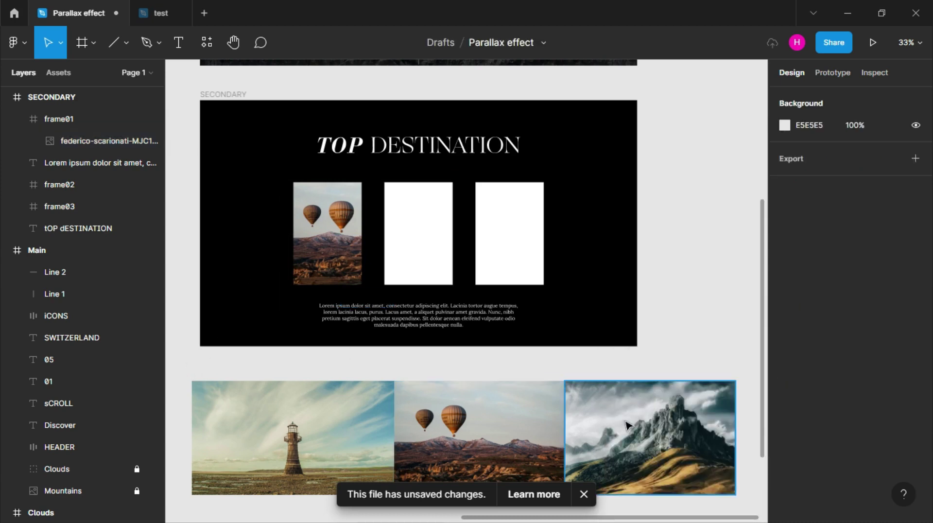
# - Copy the mountain photo into frame02, centre it, and nudge it left
pyautogui.moveTo(630, 426); pyautogui.dragTo(416, 241)
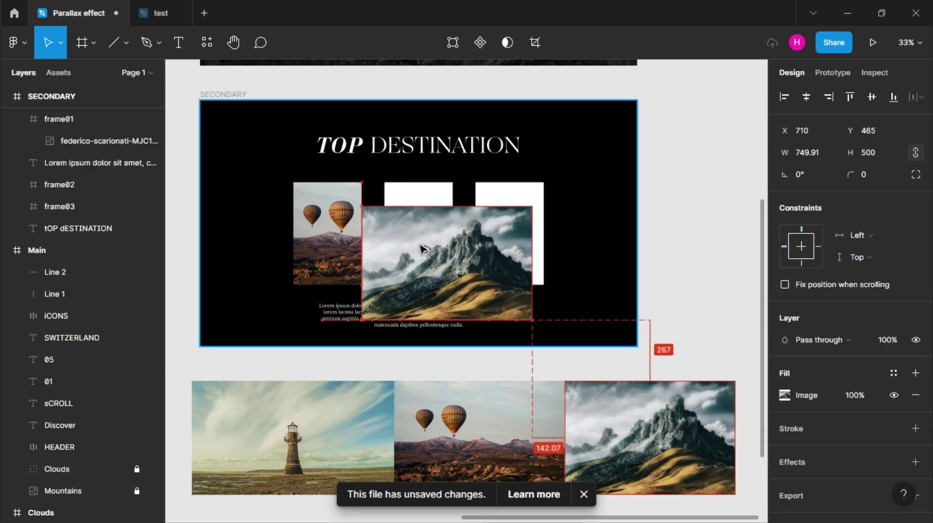
pyautogui.click(584, 493)
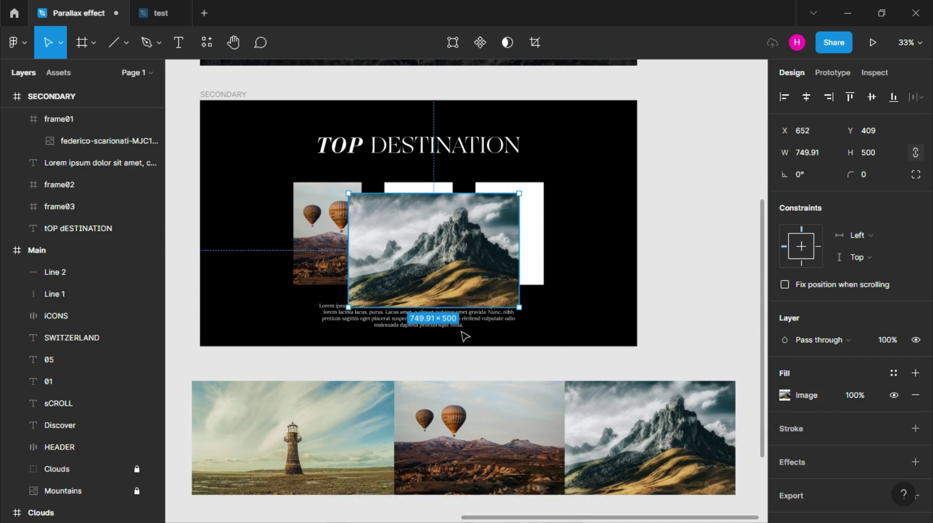
pyautogui.click(444, 368)
pyautogui.scroll(2, 429, 258)
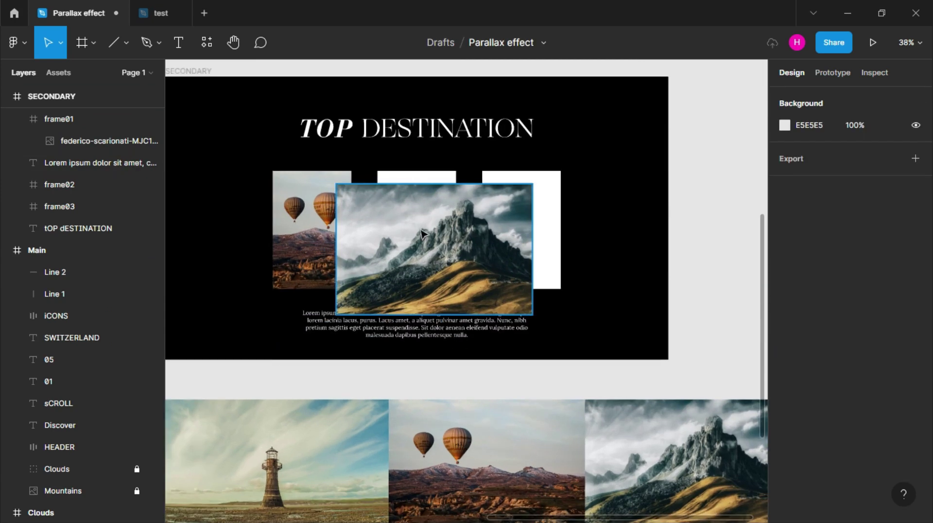
pyautogui.doubleClick(430, 258)
pyautogui.moveTo(89, 119); pyautogui.dragTo(77, 205)
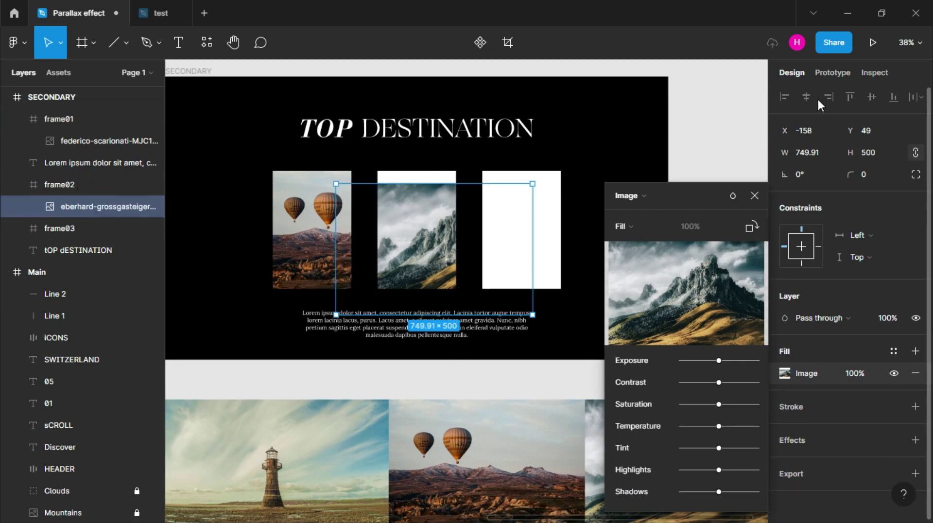
pyautogui.click(755, 196)
pyautogui.click(806, 96)
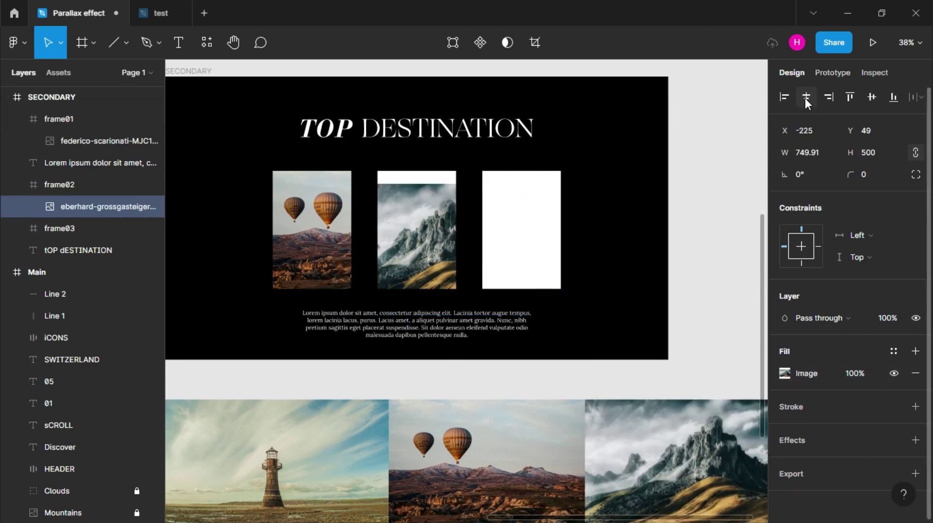
pyautogui.click(871, 97)
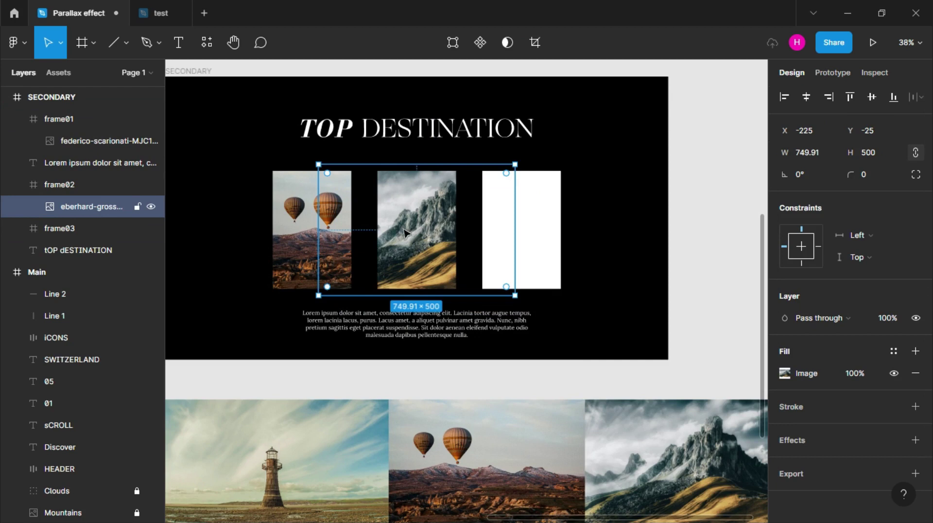
pyautogui.hotkey('shift', 'Left')
pyautogui.hotkey('shift', 'Left')
pyautogui.hotkey('shift', 'Left')
pyautogui.hotkey('shift', 'Left')
pyautogui.hotkey('shift', 'Left')
pyautogui.hotkey('shift', 'Left')
pyautogui.hotkey('shift', 'Left')
pyautogui.hotkey('shift', 'Left')
pyautogui.hotkey('shift', 'Left')
pyautogui.hotkey('shift', 'Left')
pyautogui.hotkey('shift', 'Left')
pyautogui.hotkey('shift', 'Left')
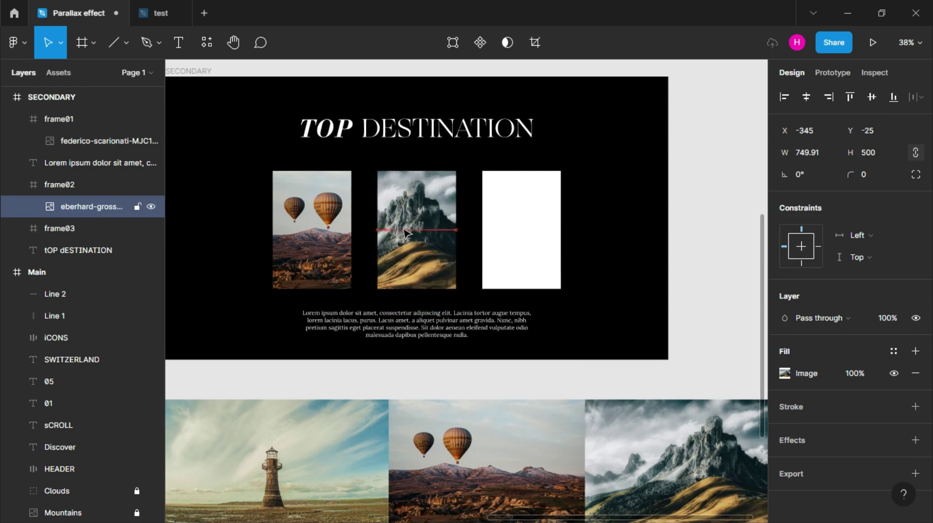
pyautogui.click(592, 293)
# - Put the lighthouse photo inside frame03 and centre it vertically
pyautogui.moveTo(348, 462); pyautogui.dragTo(597, 234)
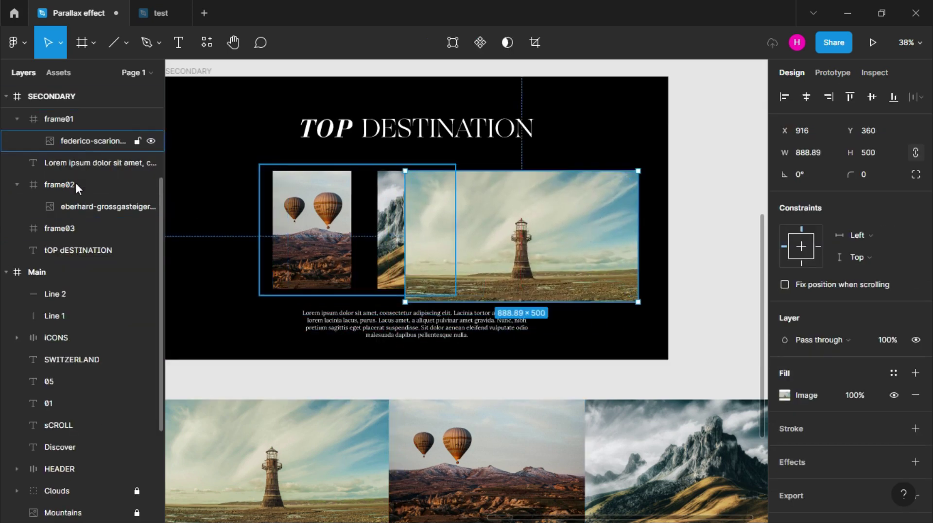
pyautogui.click(18, 119)
pyautogui.click(18, 163)
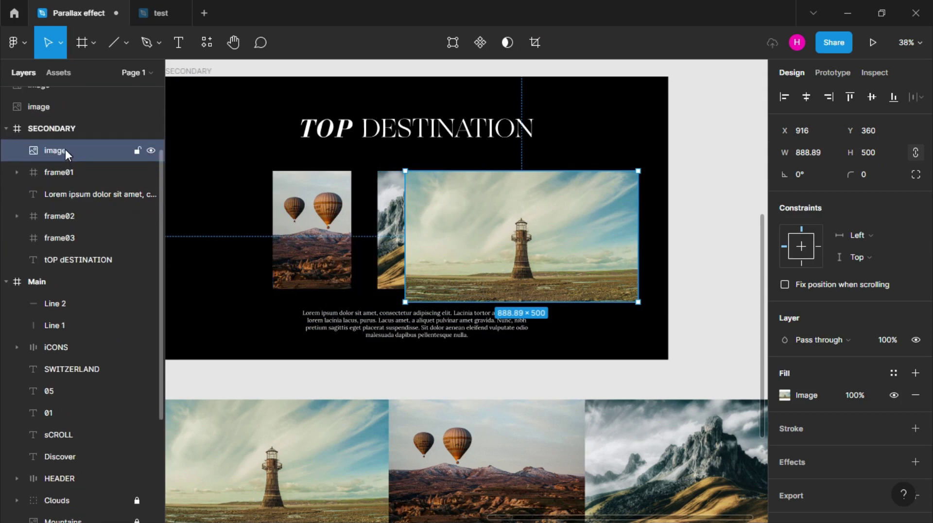
pyautogui.moveTo(65, 241); pyautogui.dragTo(64, 235)
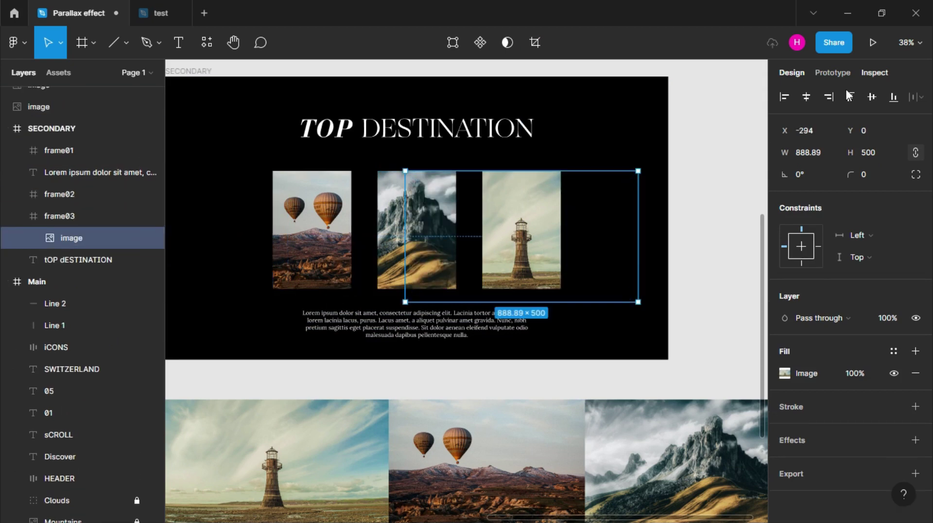
pyautogui.click(870, 99)
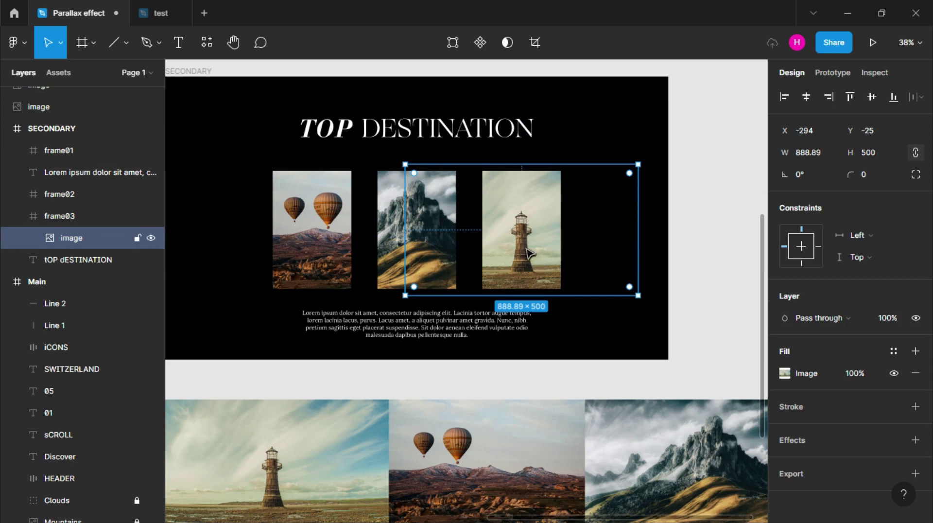
# - Select the leftover photo strip below the cards
pyautogui.keyDown('ctrl'); pyautogui.scroll(-3, 610, 360); pyautogui.keyUp('ctrl')
pyautogui.click(610, 360)
pyautogui.click(501, 389)
# - Delete the leftover photos and group frame01–frame03 into a group named images
pyautogui.press('Delete')
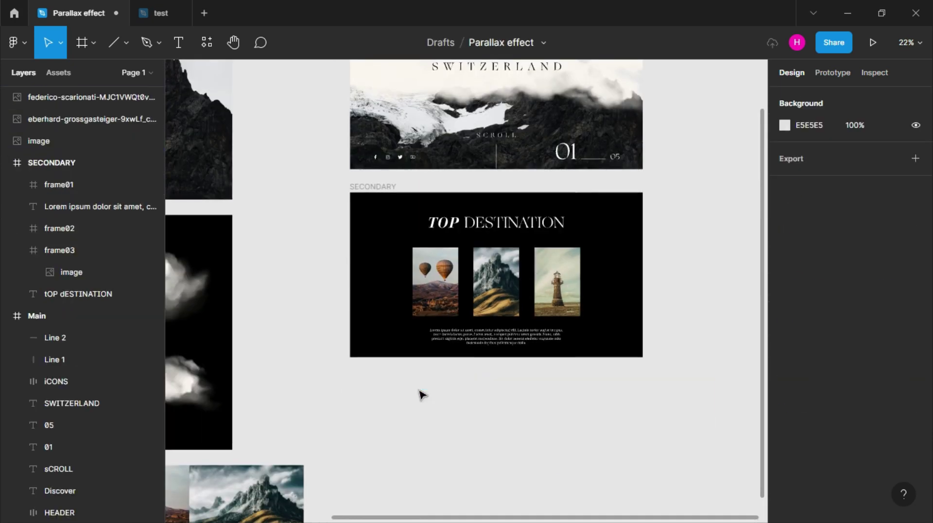
pyautogui.scroll(1, 500, 384)
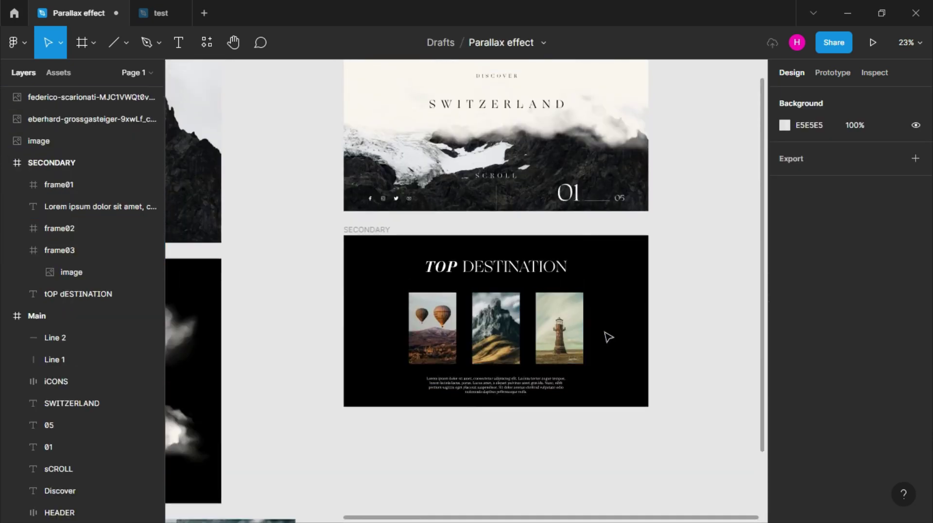
pyautogui.moveTo(606, 335); pyautogui.dragTo(408, 327)
pyautogui.rightClick(452, 343)
pyautogui.click(479, 252)
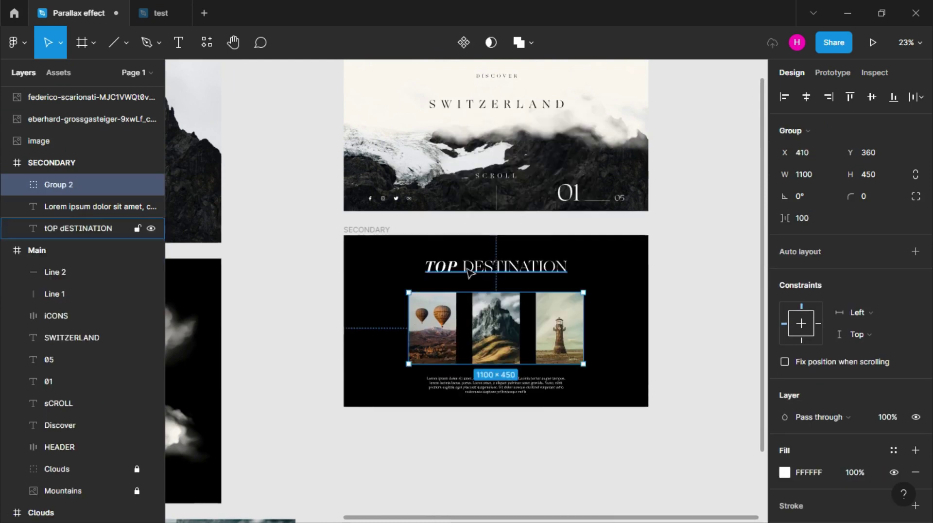
pyautogui.doubleClick(74, 190)
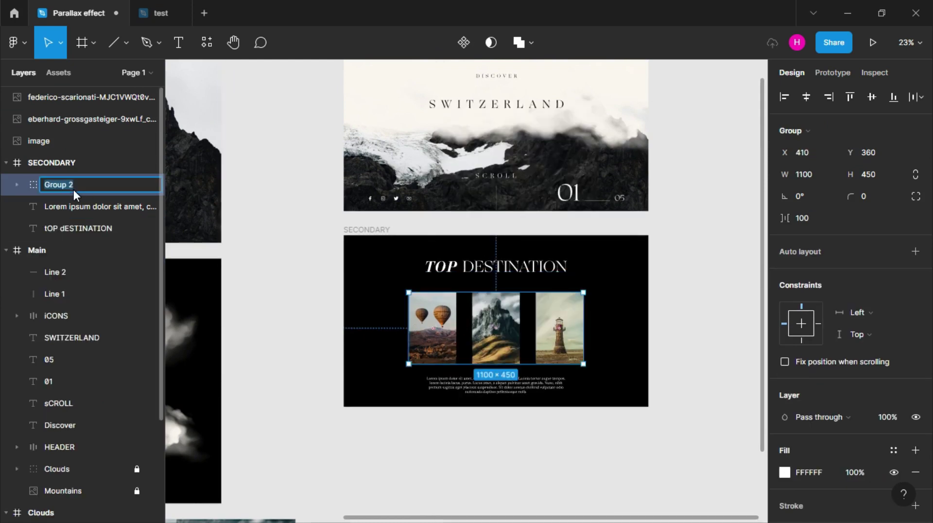
pyautogui.click(308, 312)
# - Distribute the TOP DESTINATION title, images group and paragraph vertically with 100 spacing
pyautogui.click(505, 272)
pyautogui.keyDown('shift'); pyautogui.click(499, 335); pyautogui.keyUp('shift')
pyautogui.keyDown('shift'); pyautogui.click(498, 389); pyautogui.keyUp('shift')
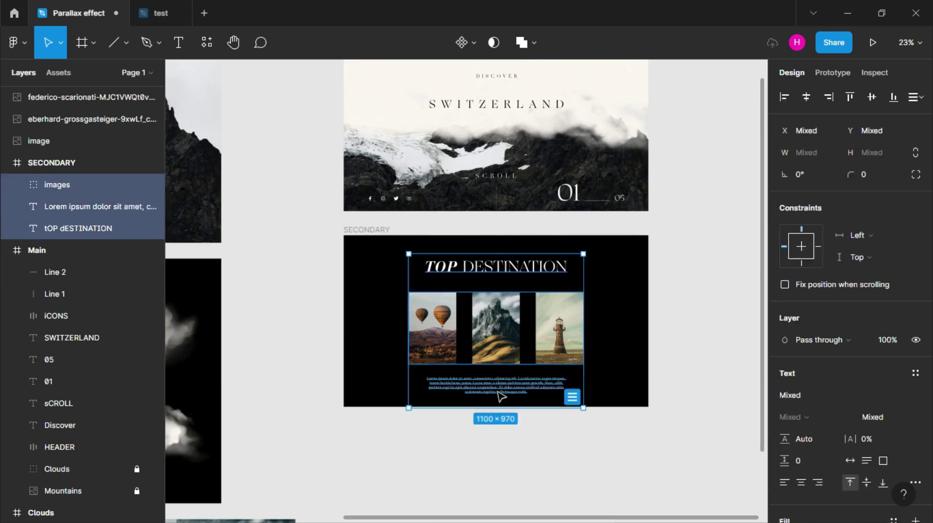
pyautogui.click(914, 96)
pyautogui.click(835, 137)
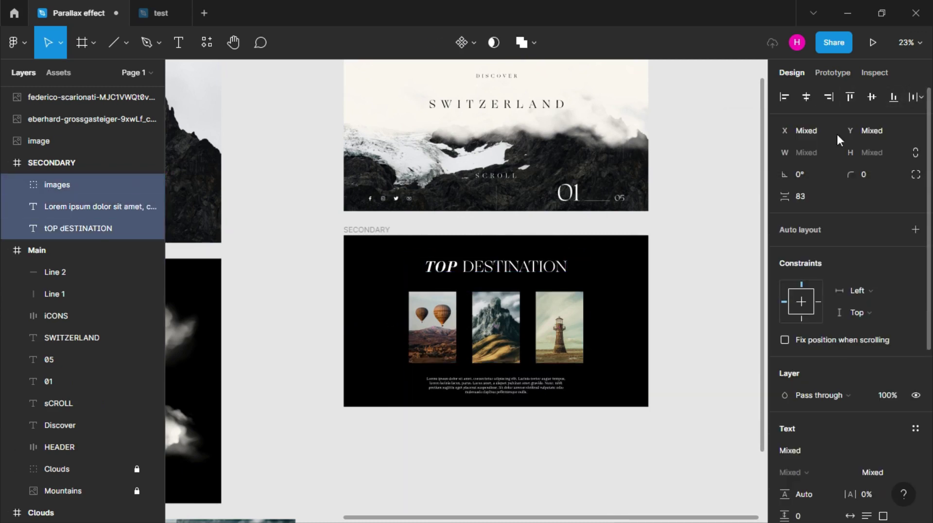
pyautogui.write('100')
pyautogui.press('Return')
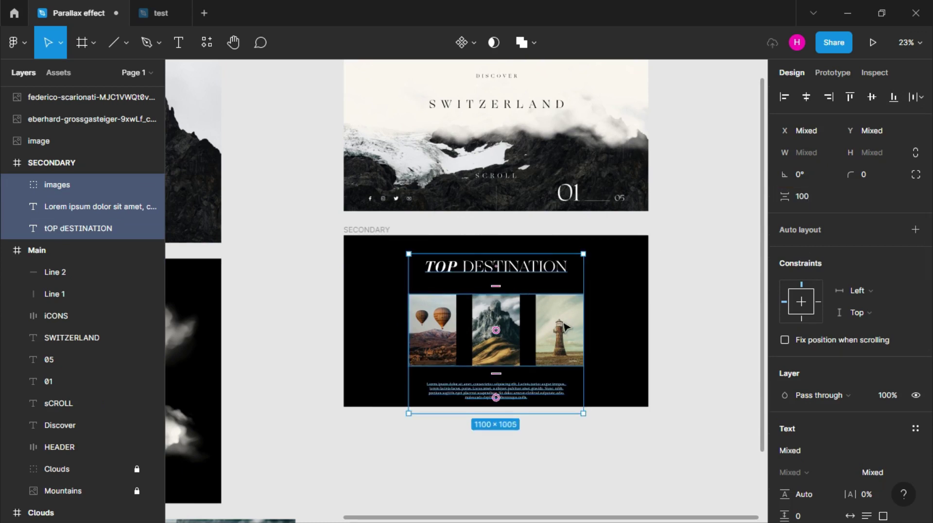
pyautogui.moveTo(559, 330); pyautogui.dragTo(559, 325)
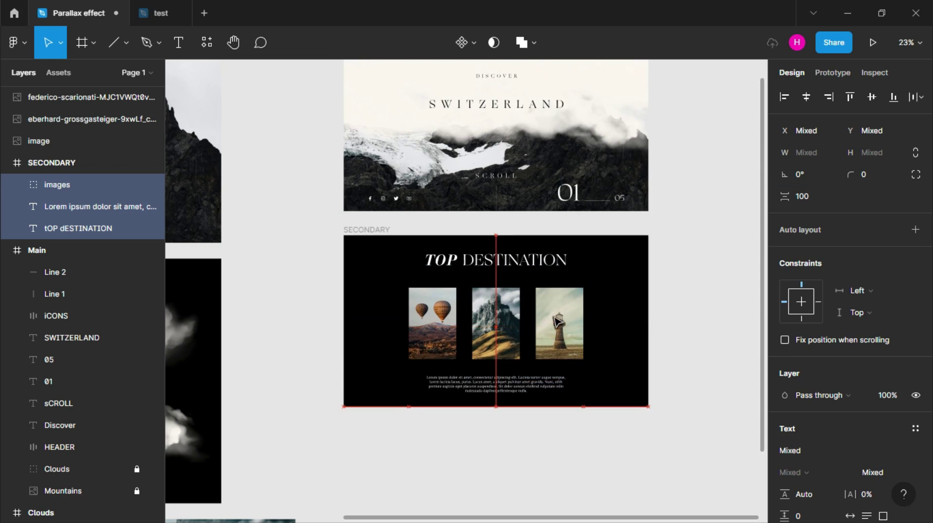
# - Navigate back up to the Main frame and select it
pyautogui.click(603, 313)
pyautogui.scroll(5, 603, 313)
pyautogui.scroll(1, 603, 313)
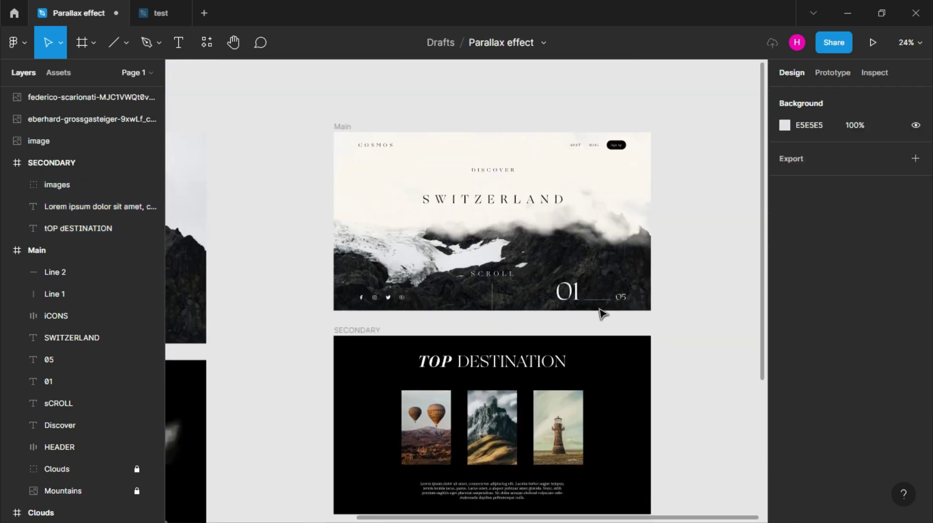
pyautogui.scroll(1, 603, 313)
pyautogui.hscroll(1, 603, 314)
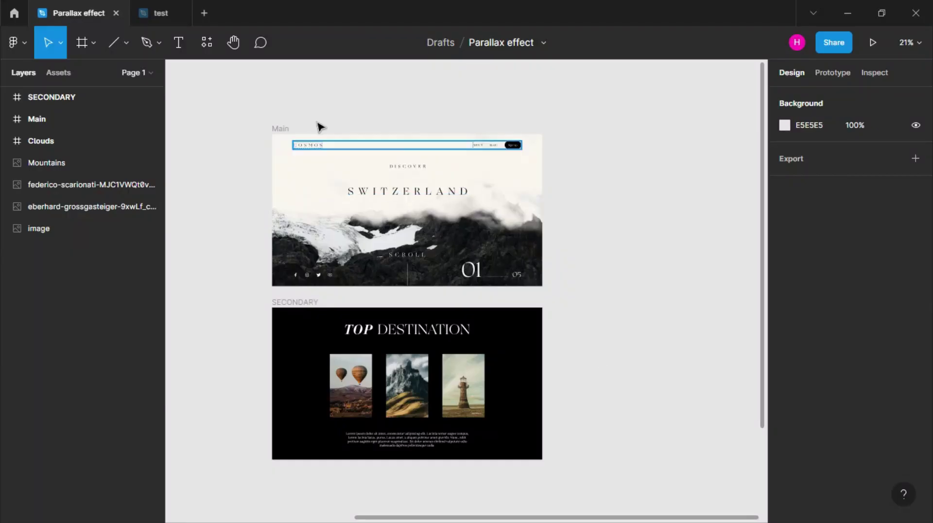
pyautogui.click(279, 129)
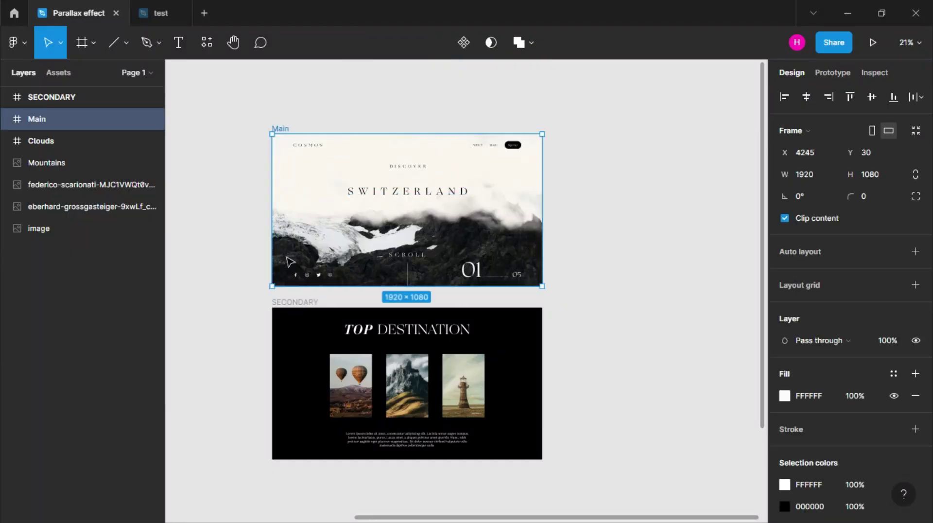
# - Duplicate Main and SECONDARY twice to the right, then delete one copy's SECONDARY frame
pyautogui.keyDown('shift'); pyautogui.click(293, 305); pyautogui.keyUp('shift')
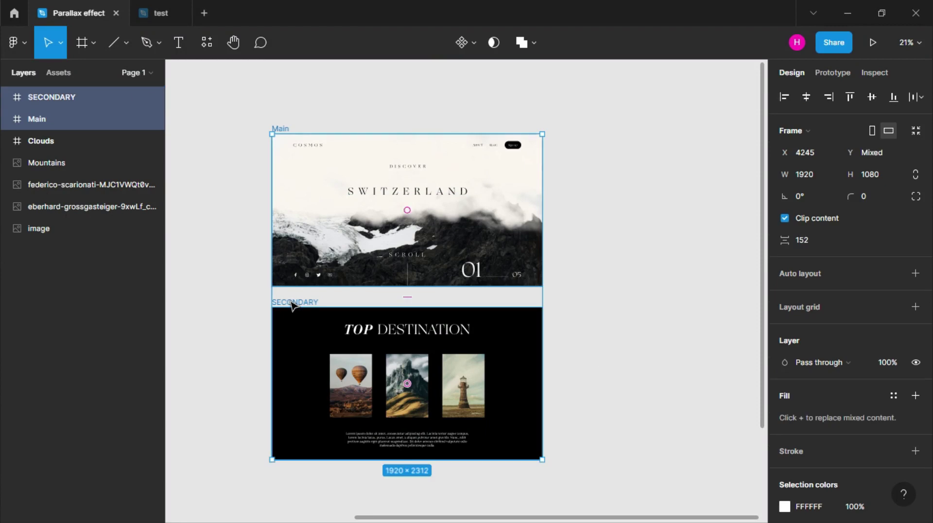
pyautogui.moveTo(293, 305)
pyautogui.mouseDown()
pyautogui.moveTo(884, 315)
pyautogui.moveTo(605, 333)
pyautogui.mouseUp()
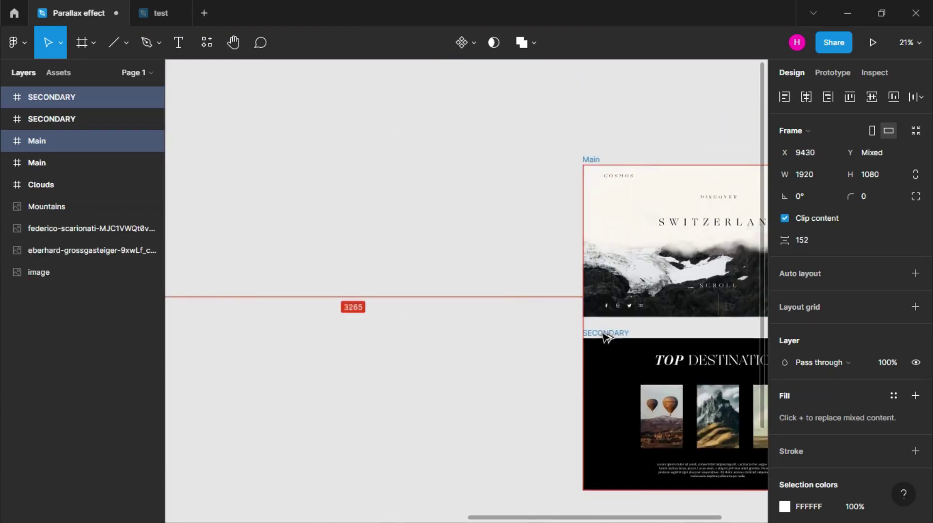
pyautogui.scroll(-2, 491, 313)
pyautogui.moveTo(312, 308)
pyautogui.mouseDown()
pyautogui.moveTo(656, 310)
pyautogui.moveTo(624, 310)
pyautogui.mouseUp()
pyautogui.click(321, 309)
pyautogui.press('Delete')
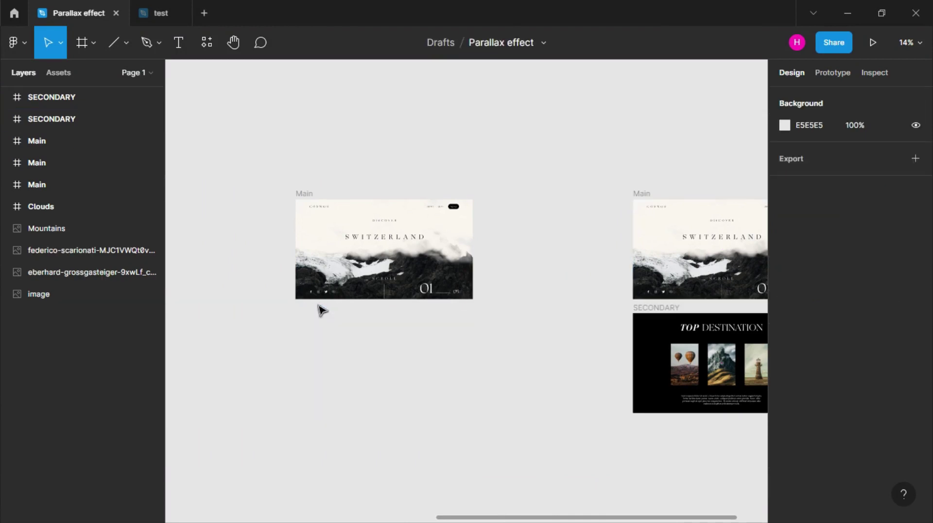
pyautogui.scroll(3, 348, 208)
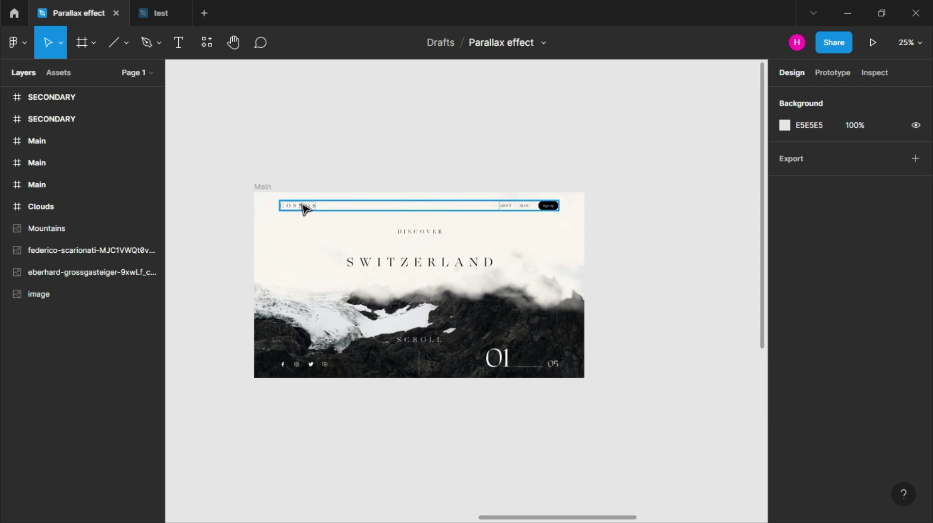
# - Nudge the Main copy's header bar up out of the frame
pyautogui.scroll(1, 302, 208)
pyautogui.scroll(1, 303, 208)
pyautogui.click(303, 208)
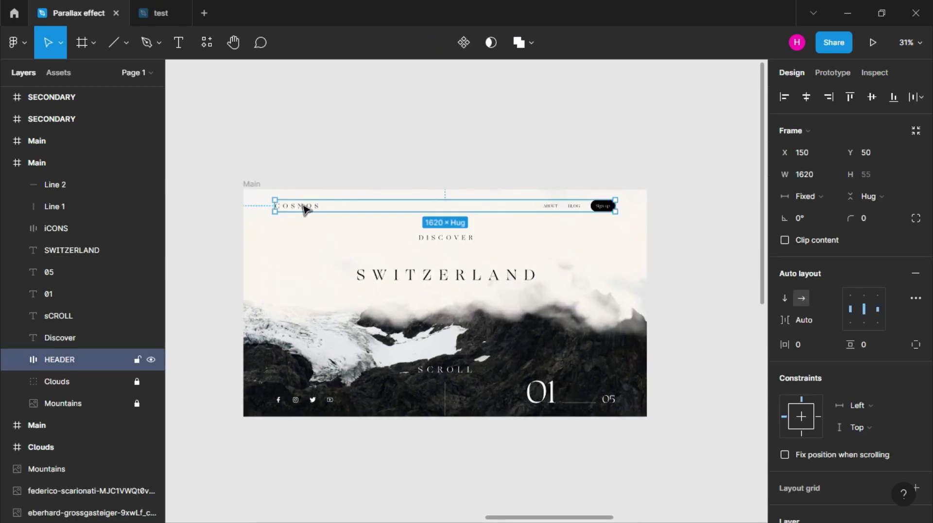
pyautogui.hotkey('shift', 'Up')
pyautogui.hotkey('shift', 'Up')
pyautogui.hotkey('shift', 'Up')
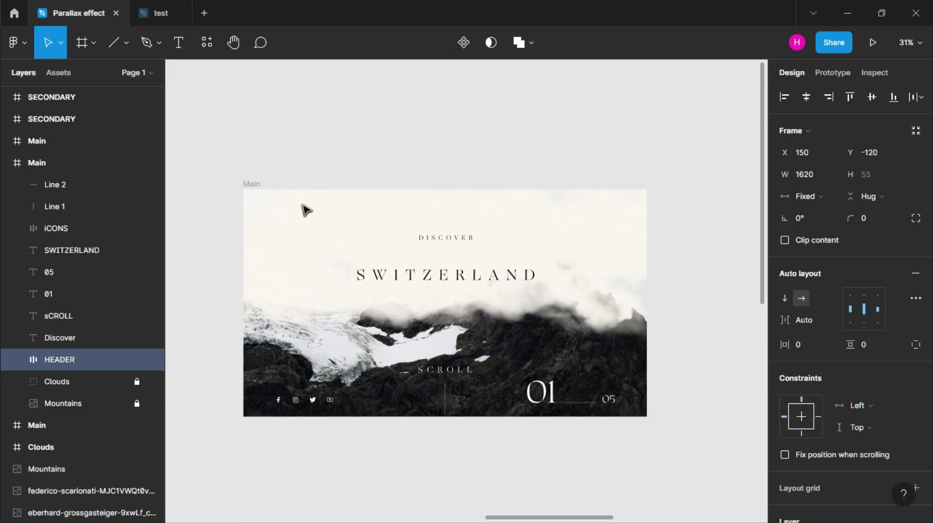
# - Move 05, 01, Line 1, Line 2, sCROLL and iCONS below the frame with 0% fill
pyautogui.scroll(-2, 889, 363)
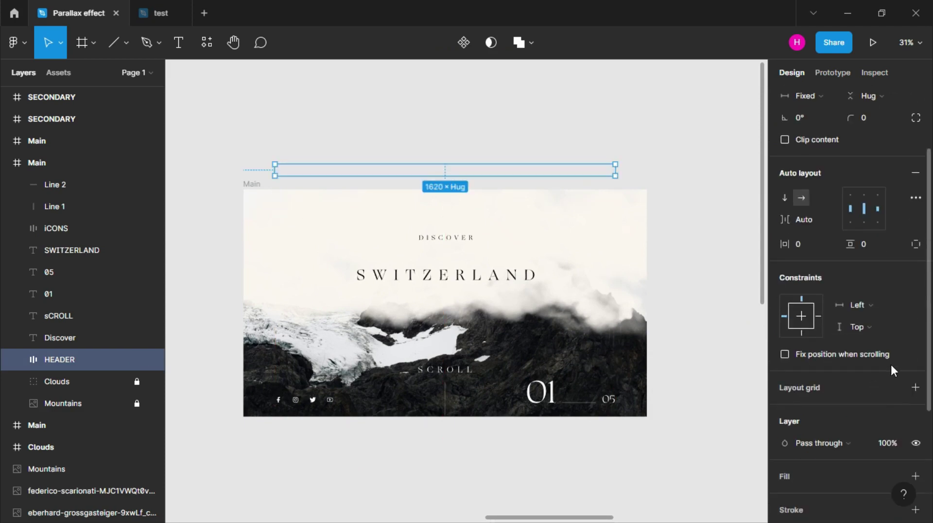
pyautogui.scroll(-3, 887, 258)
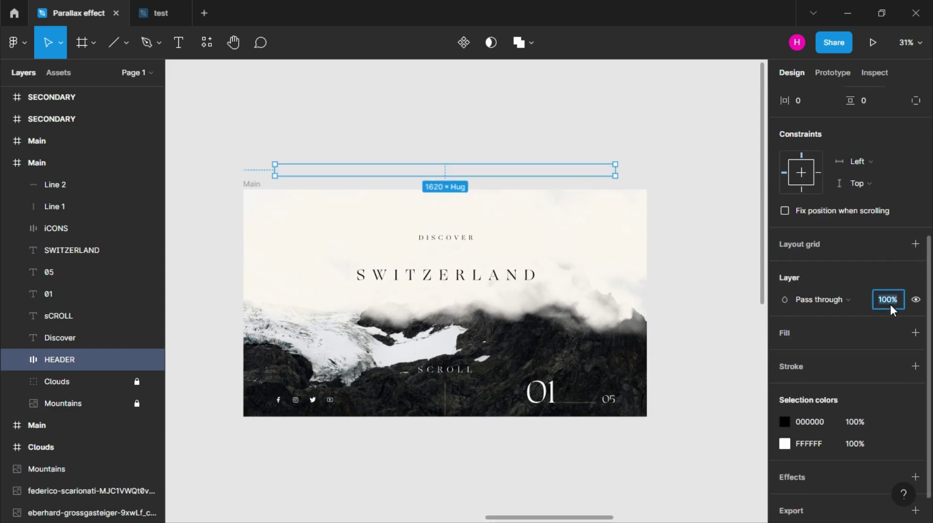
pyautogui.click(609, 407)
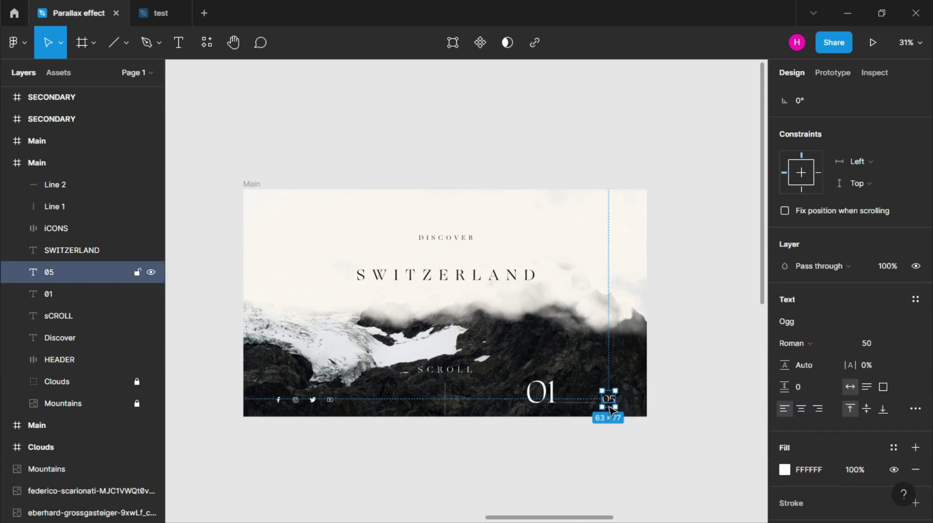
pyautogui.keyDown('shift'); pyautogui.click(580, 402); pyautogui.keyUp('shift')
pyautogui.keyDown('shift'); pyautogui.click(539, 392); pyautogui.keyUp('shift')
pyautogui.keyDown('shift'); pyautogui.click(445, 405); pyautogui.keyUp('shift')
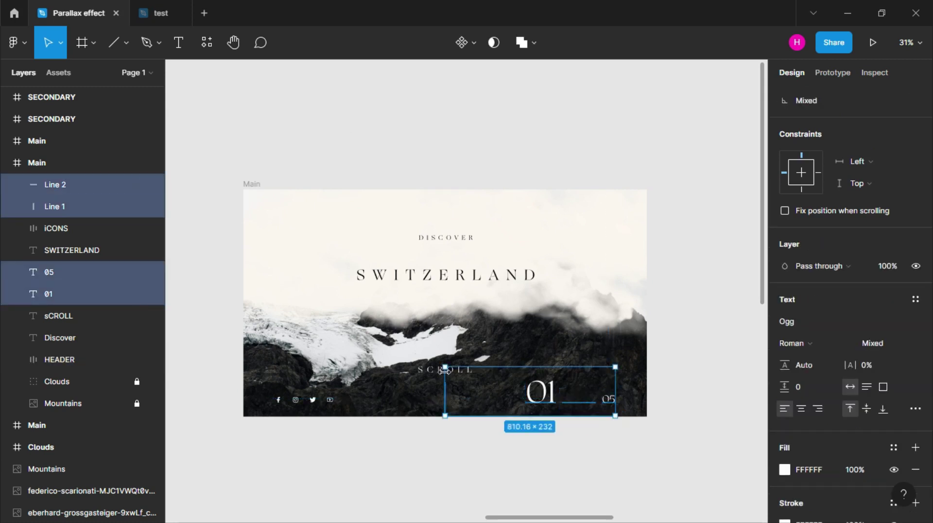
pyautogui.keyDown('shift'); pyautogui.click(434, 371); pyautogui.keyUp('shift')
pyautogui.keyDown('shift'); pyautogui.click(304, 399); pyautogui.keyUp('shift')
pyautogui.moveTo(304, 399); pyautogui.dragTo(304, 409)
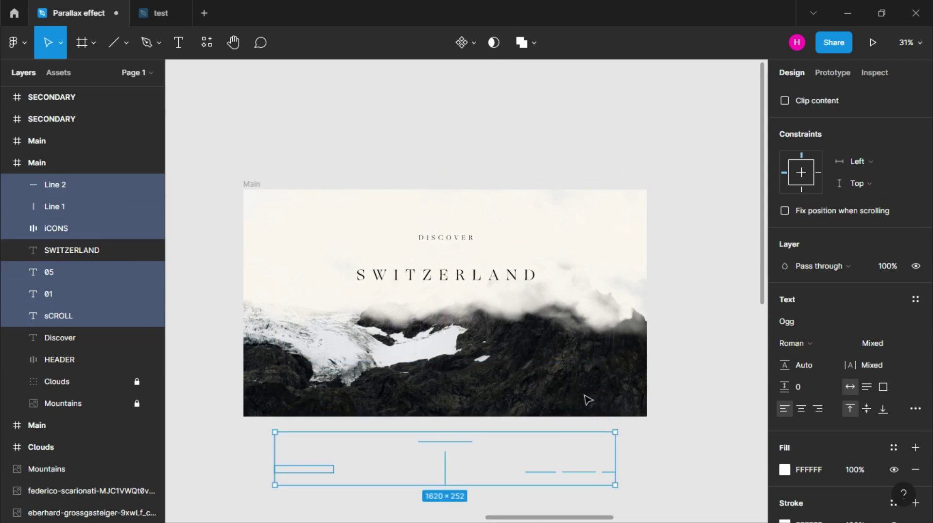
pyautogui.scroll(-3, 869, 305)
pyautogui.click(868, 310)
pyautogui.write('0')
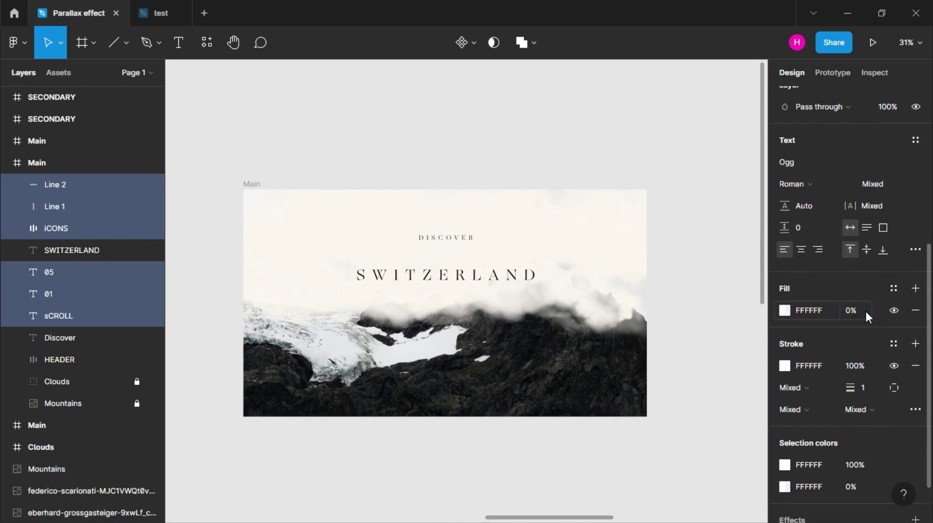
pyautogui.press('Return')
pyautogui.click(698, 377)
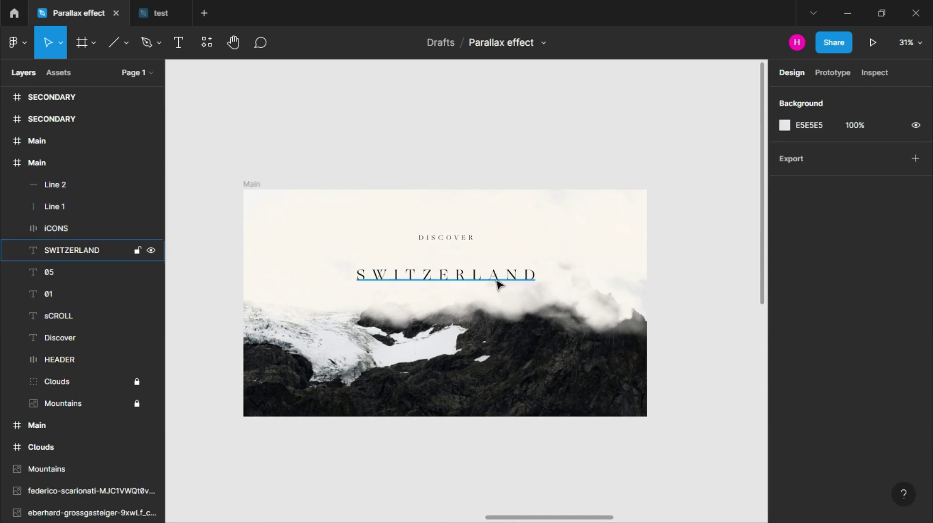
# - Lower the DISCOVER and SWITZERLAND titles and set their layer opacity to 0%
pyautogui.click(462, 236)
pyautogui.keyDown('shift'); pyautogui.click(437, 284); pyautogui.keyUp('shift')
pyautogui.moveTo(450, 280); pyautogui.dragTo(465, 285)
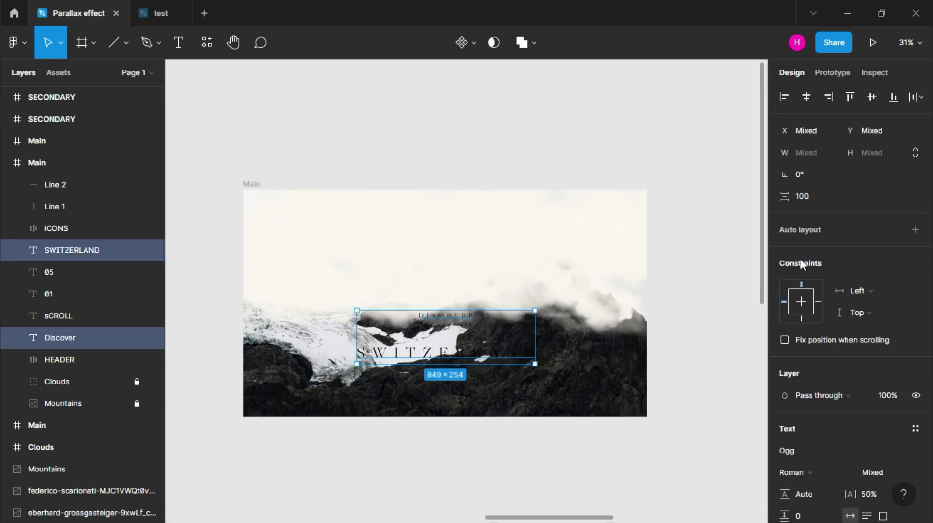
pyautogui.click(889, 396)
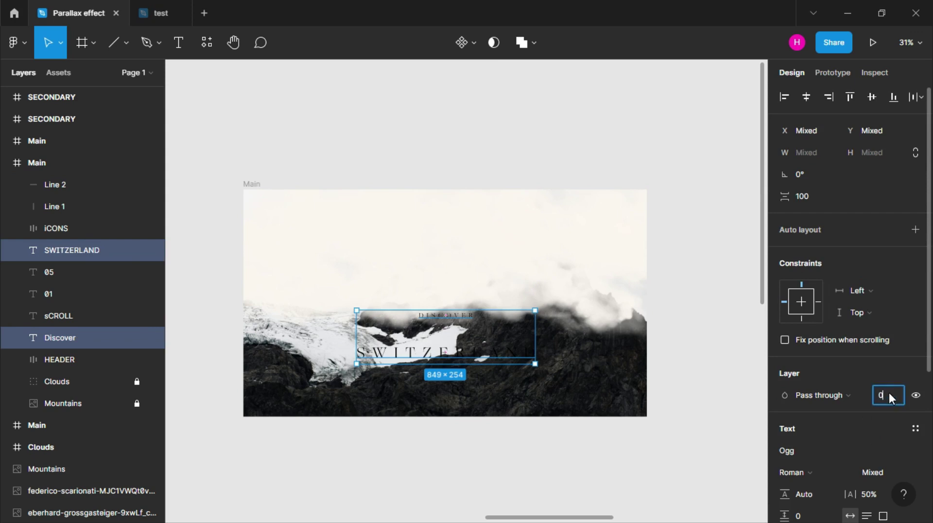
pyautogui.click(658, 363)
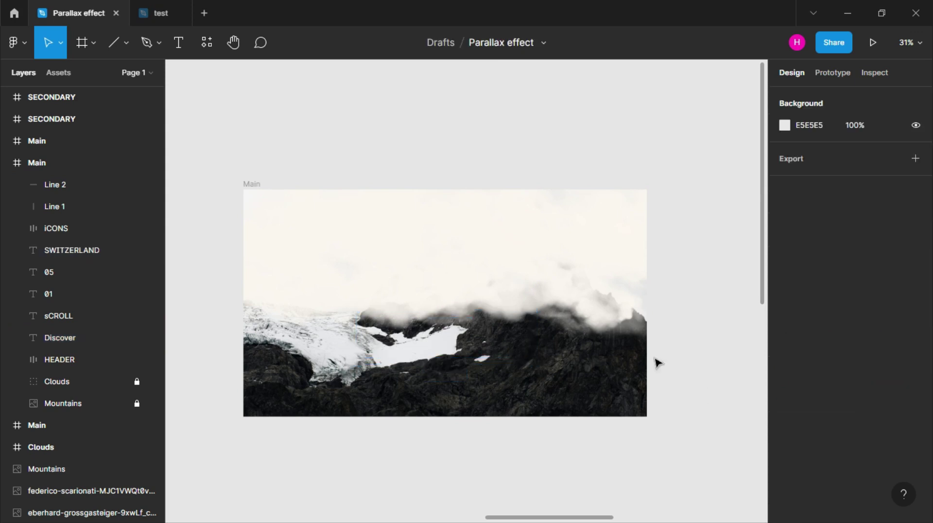
# - Unlock the Clouds group and scale it up to 6213×2180 so clouds fill the frame
pyautogui.click(138, 381)
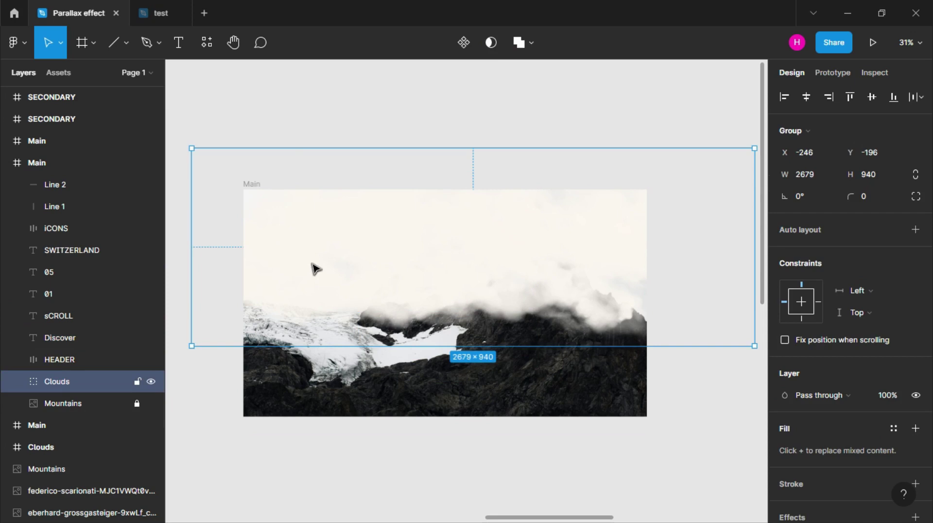
pyautogui.scroll(-2, 315, 268)
pyautogui.click(62, 50)
pyautogui.click(54, 89)
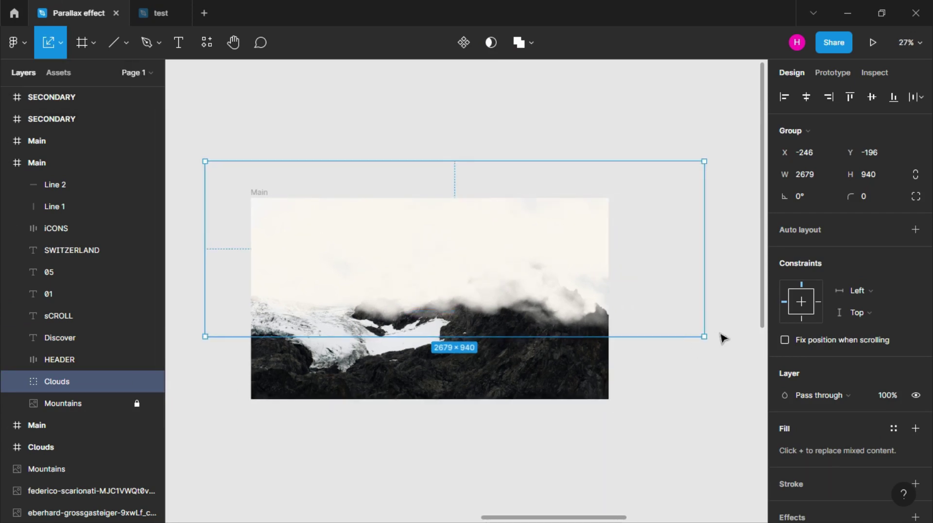
pyautogui.moveTo(702, 335); pyautogui.dragTo(760, 375)
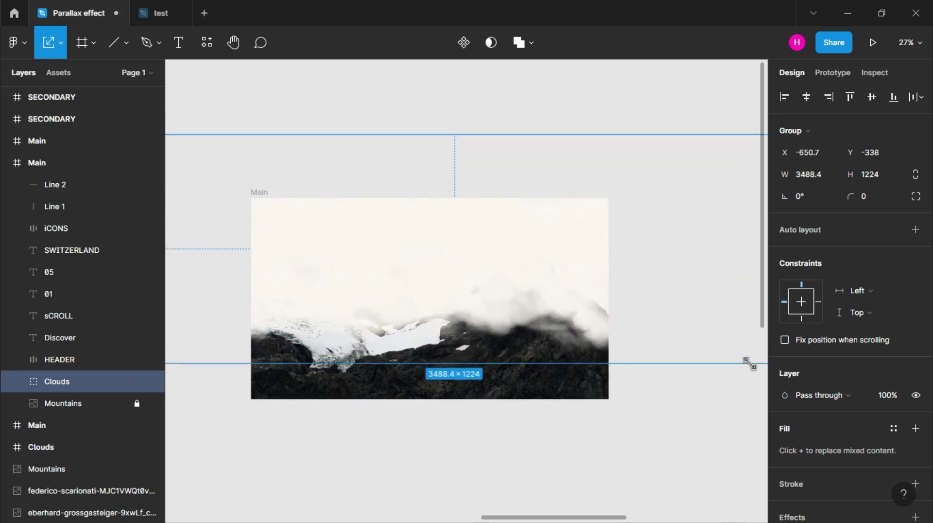
pyautogui.press('-')
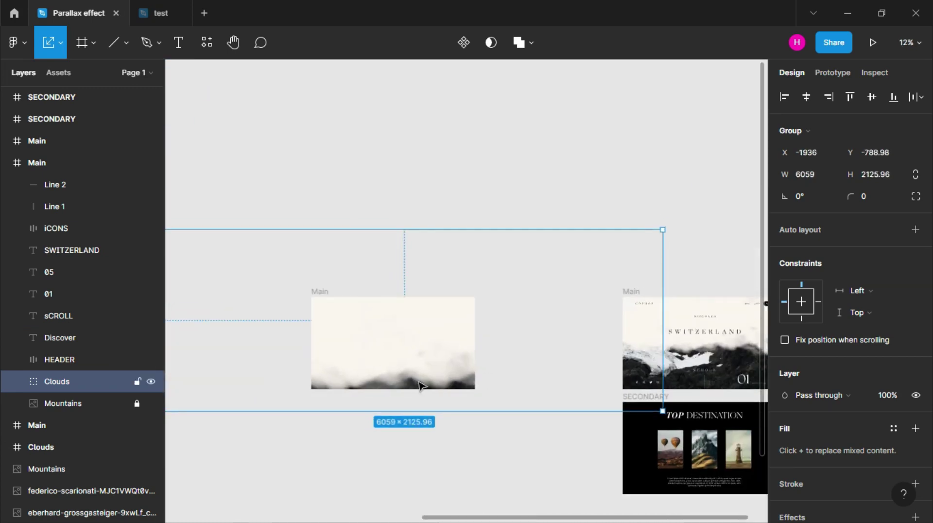
pyautogui.moveTo(760, 375); pyautogui.dragTo(669, 414)
pyautogui.press('alt')
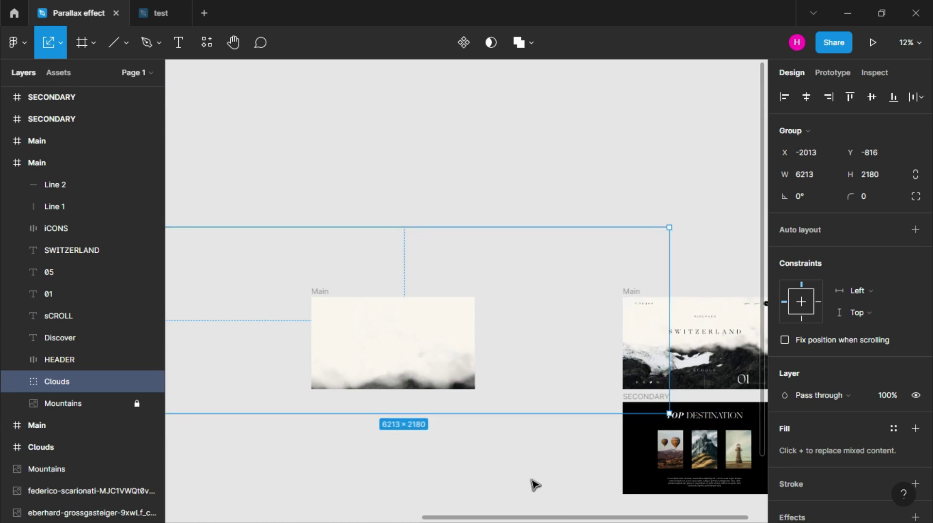
pyautogui.click(535, 484)
pyautogui.scroll(-1, 499, 461)
pyautogui.scroll(-3, 422, 408)
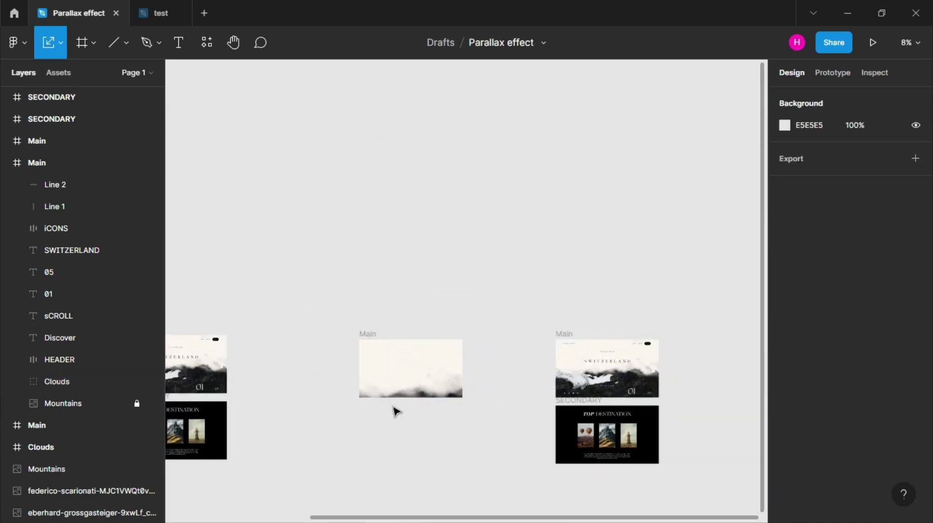
pyautogui.scroll(5, 434, 407)
pyautogui.scroll(-2, 297, 331)
# - Connect the clouds-only Main frame to the Switzerland Main frame in Prototype mode
pyautogui.scroll(-2, 262, 277)
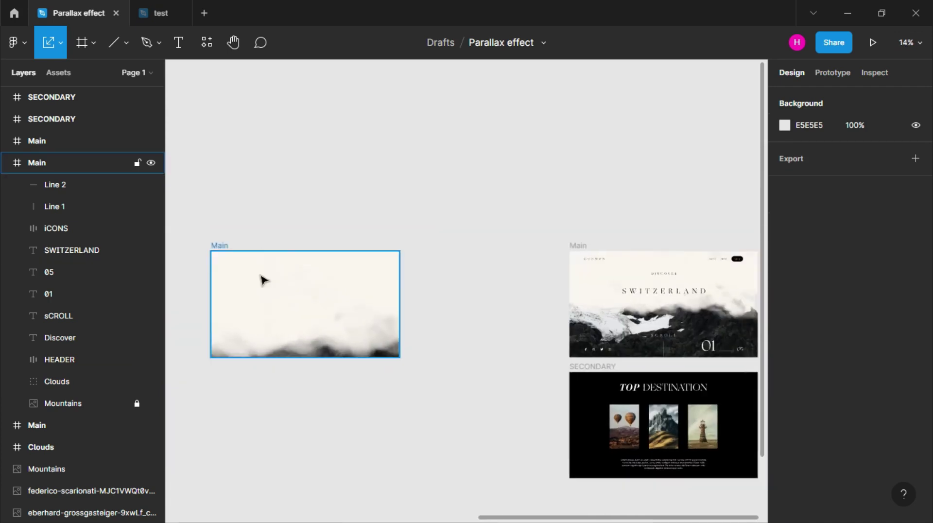
pyautogui.click(218, 245)
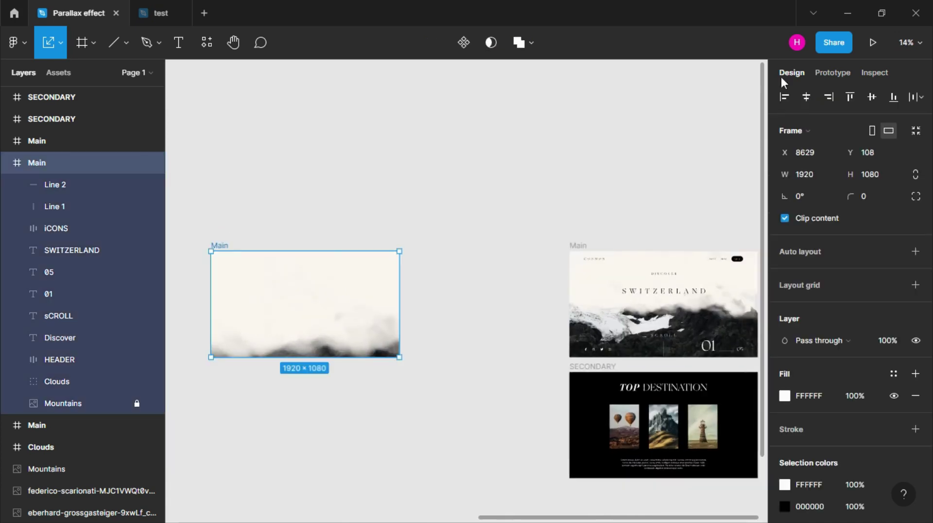
pyautogui.click(821, 74)
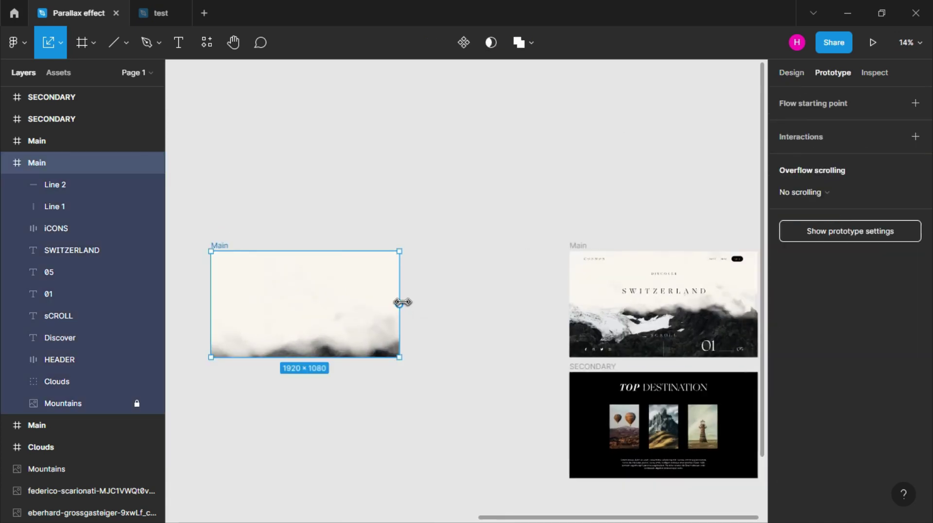
pyautogui.click(60, 48)
pyautogui.click(53, 73)
pyautogui.moveTo(398, 304); pyautogui.dragTo(607, 277)
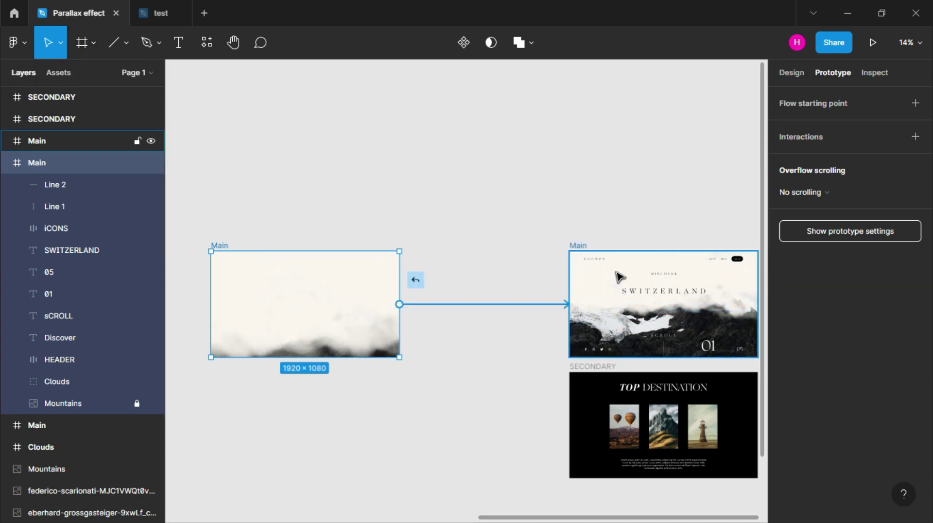
# - Set the interaction to trigger After delay of 1ms with Smart animate
pyautogui.click(651, 214)
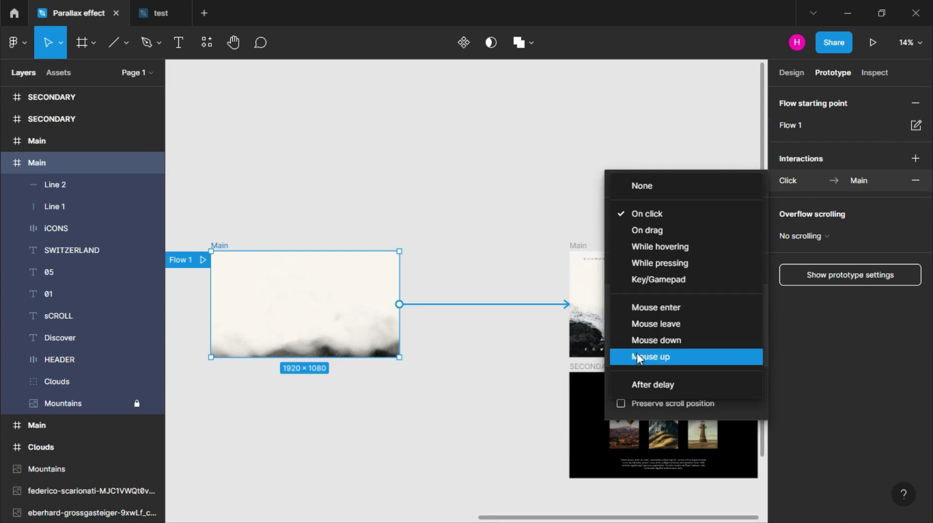
pyautogui.click(641, 385)
pyautogui.write('1')
pyautogui.press('Return')
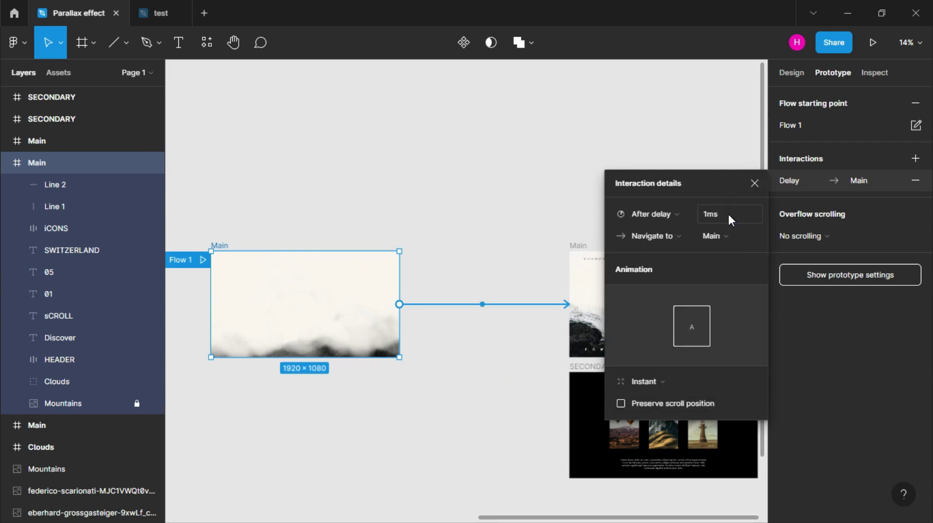
pyautogui.click(631, 381)
pyautogui.click(645, 407)
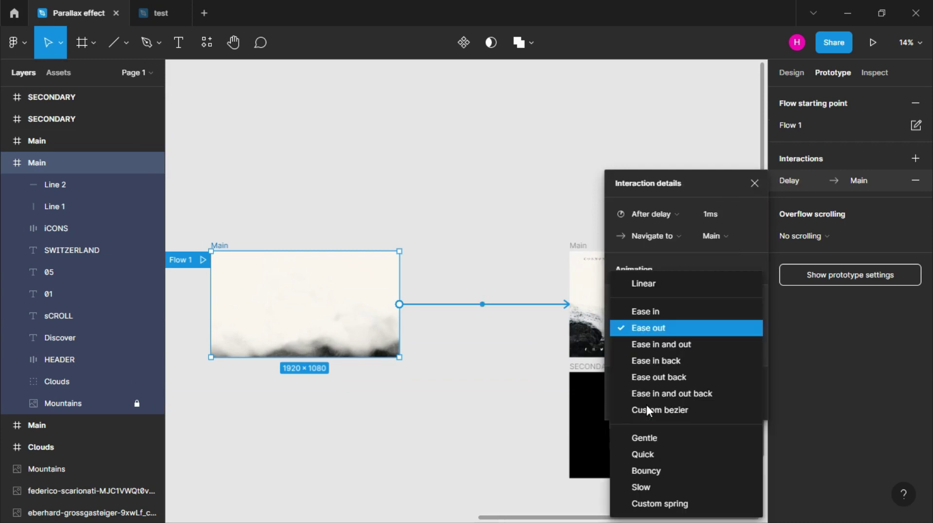
# - Use Ease in and out over 3500ms, then play Flow 1
pyautogui.click(678, 348)
pyautogui.click(714, 412)
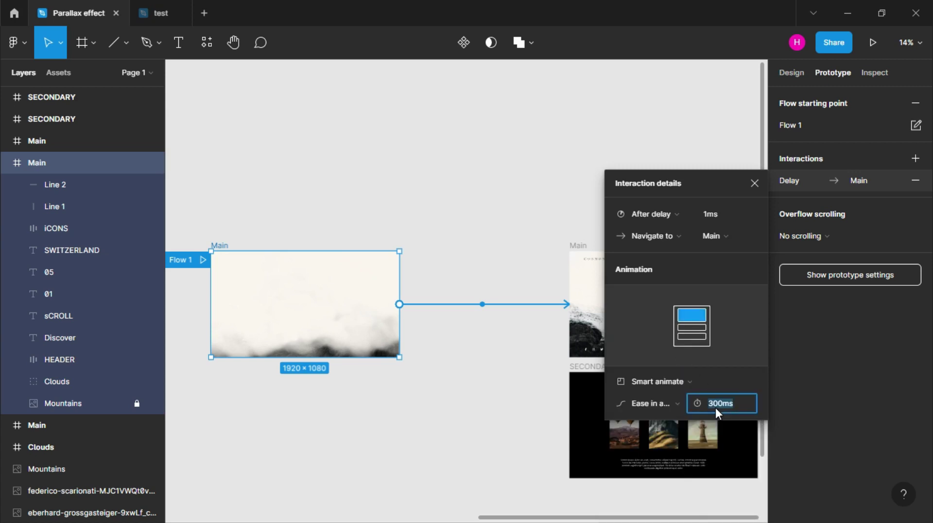
pyautogui.write('0')
pyautogui.press('Return')
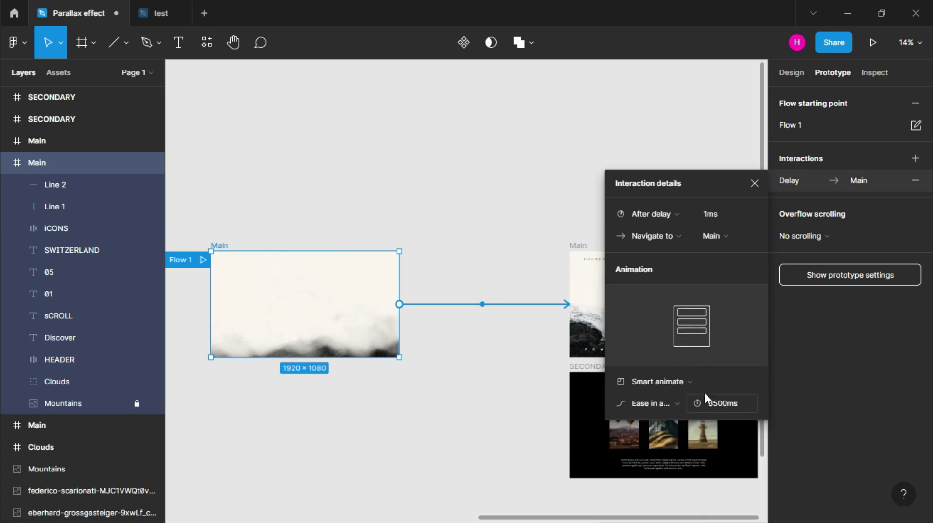
pyautogui.click(754, 183)
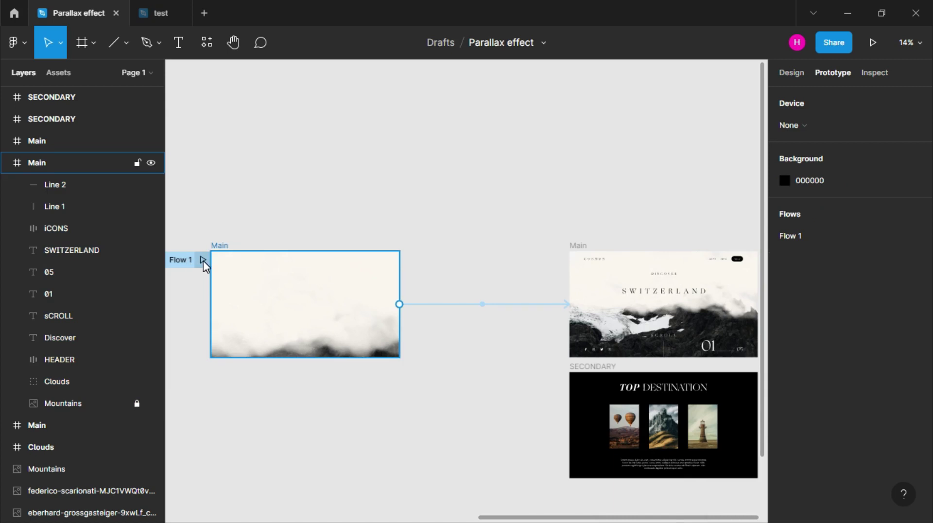
pyautogui.click(203, 260)
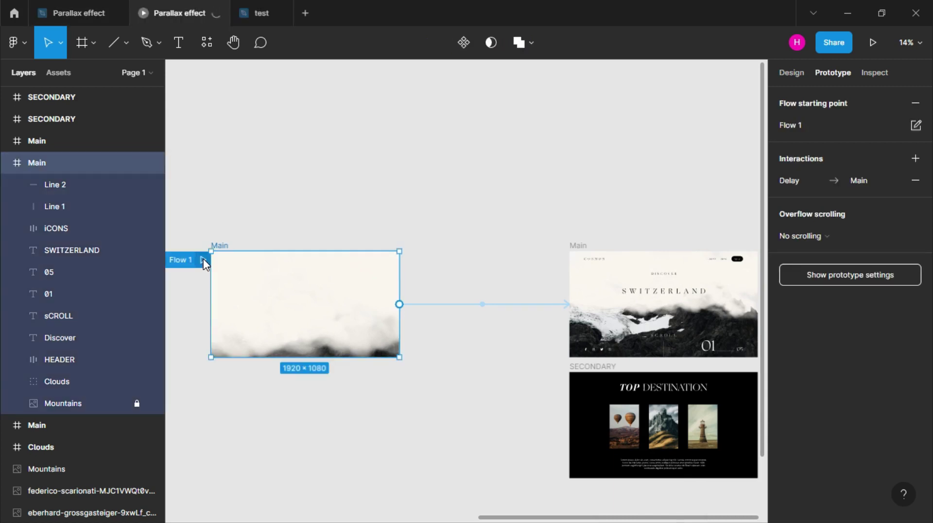
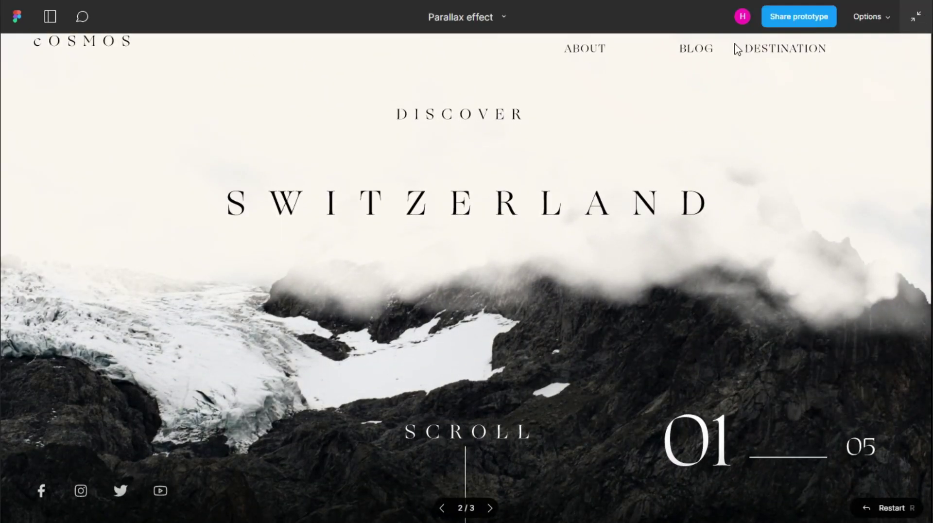
# - Exit presentation view, zoom in on the canvas, and select the SECONDARY frame
pyautogui.press('Escape')
pyautogui.hotkey('ctrl', 'Tab')
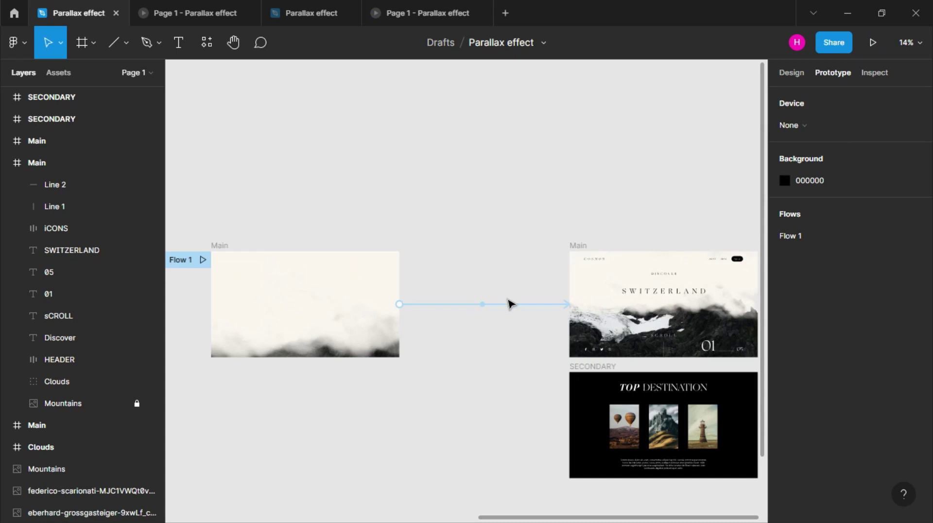
pyautogui.hscroll(5, 510, 304)
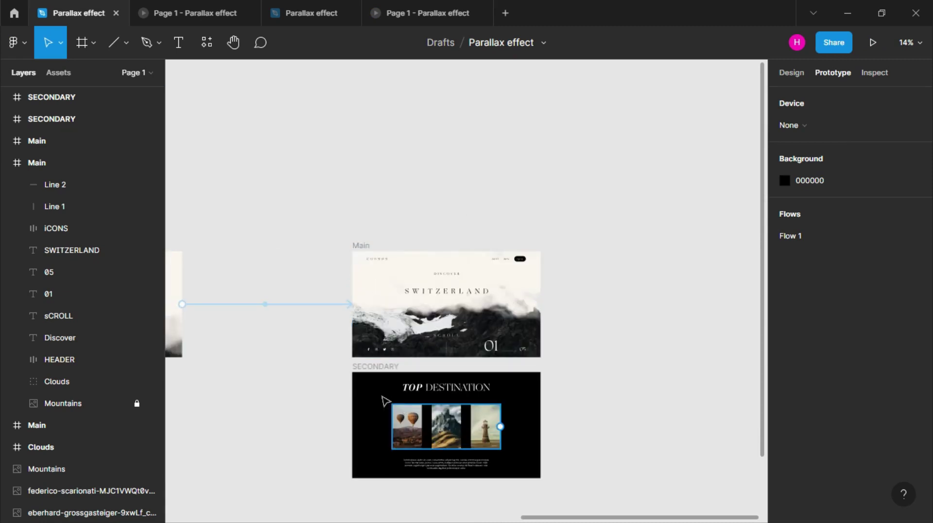
pyautogui.scroll(1, 408, 376)
pyautogui.scroll(4, 408, 376)
pyautogui.scroll(1, 408, 376)
pyautogui.click(294, 373)
pyautogui.click(288, 370)
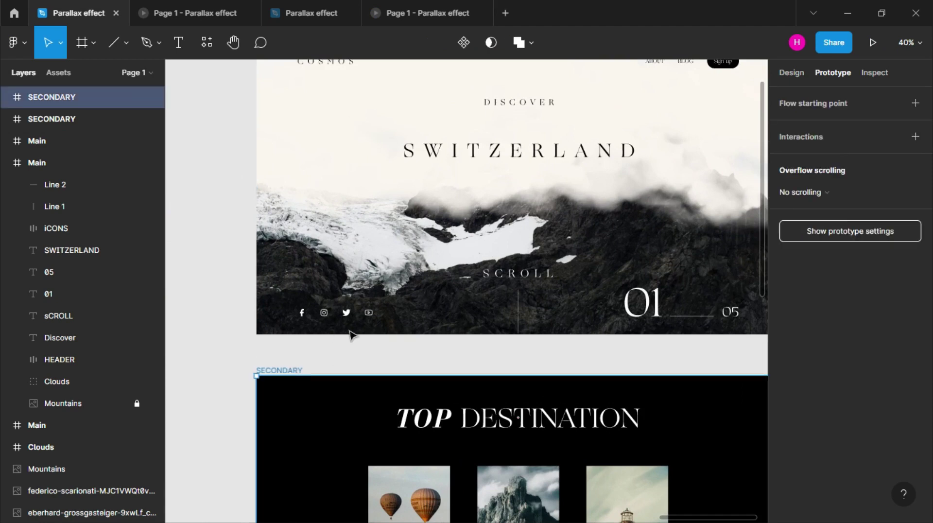
# - Draw a rectangle across the gap between the frames and size it 1920 × 225
pyautogui.click(261, 355)
pyautogui.click(94, 42)
pyautogui.click(126, 42)
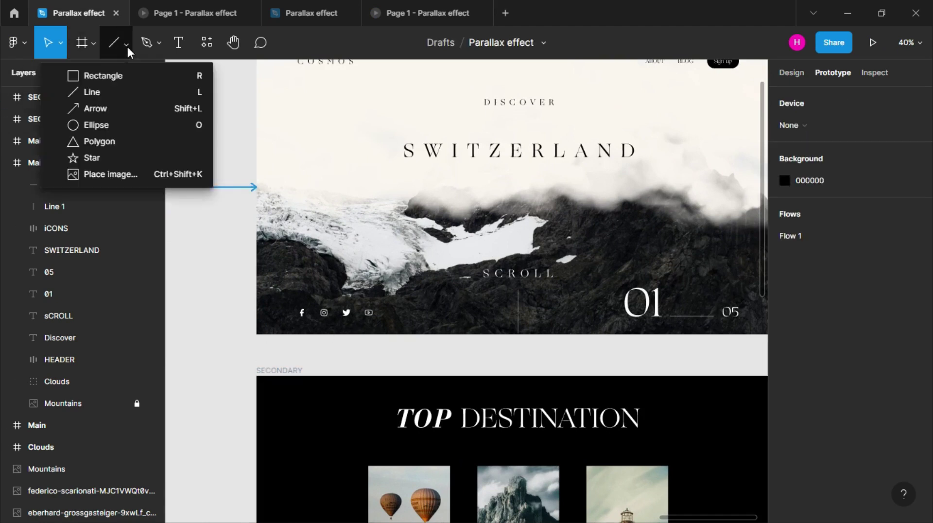
pyautogui.click(112, 75)
pyautogui.moveTo(247, 347); pyautogui.dragTo(638, 356)
pyautogui.click(793, 73)
pyautogui.click(819, 151)
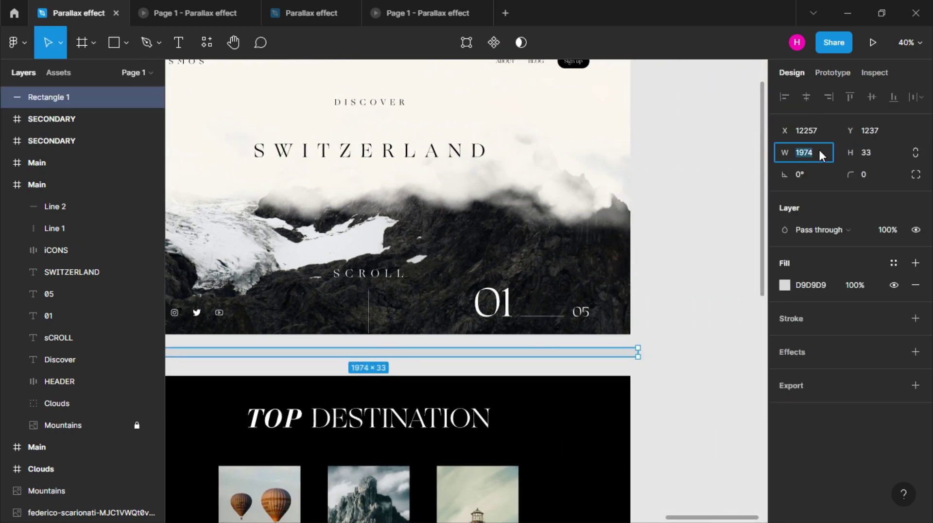
pyautogui.write('1920')
pyautogui.click(877, 157)
pyautogui.write('22')
pyautogui.press('Return')
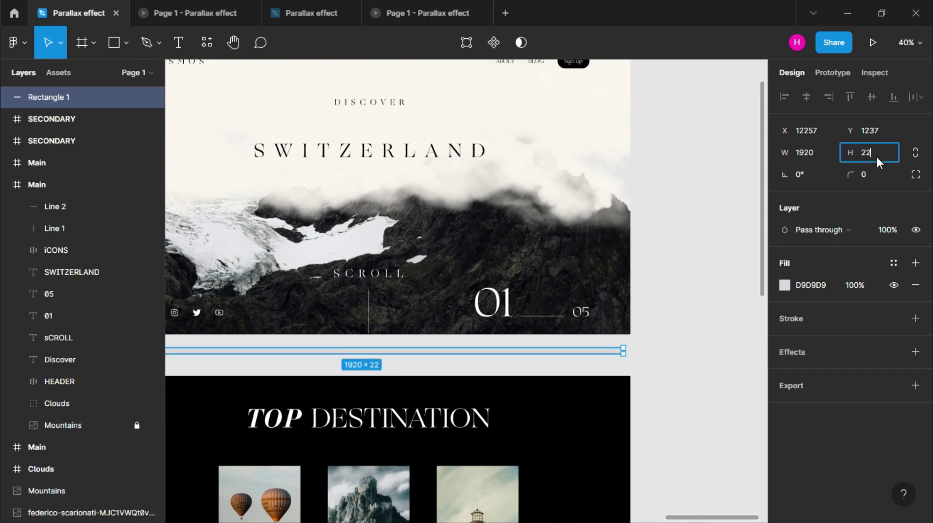
pyautogui.write('225')
pyautogui.press('Return')
# - Fill the rectangle black, move it over Main's bottom, and lower the SECONDARY frame
pyautogui.click(784, 285)
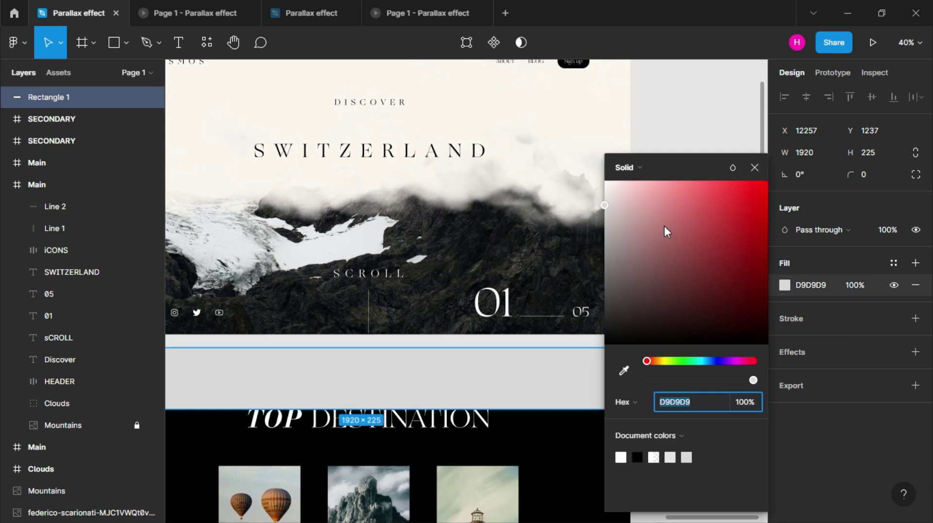
pyautogui.moveTo(664, 225); pyautogui.dragTo(564, 443)
pyautogui.click(707, 130)
pyautogui.hotkey('shift', '1')
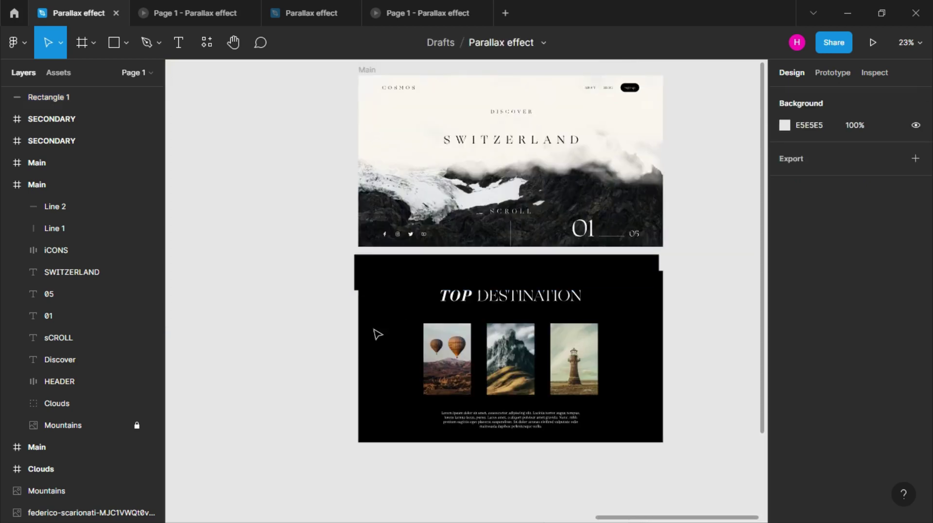
pyautogui.moveTo(396, 283)
pyautogui.mouseDown()
pyautogui.moveTo(400, 258)
pyautogui.moveTo(380, 310)
pyautogui.mouseUp()
pyautogui.press('Escape')
pyautogui.press('Escape')
pyautogui.moveTo(424, 257); pyautogui.dragTo(427, 287)
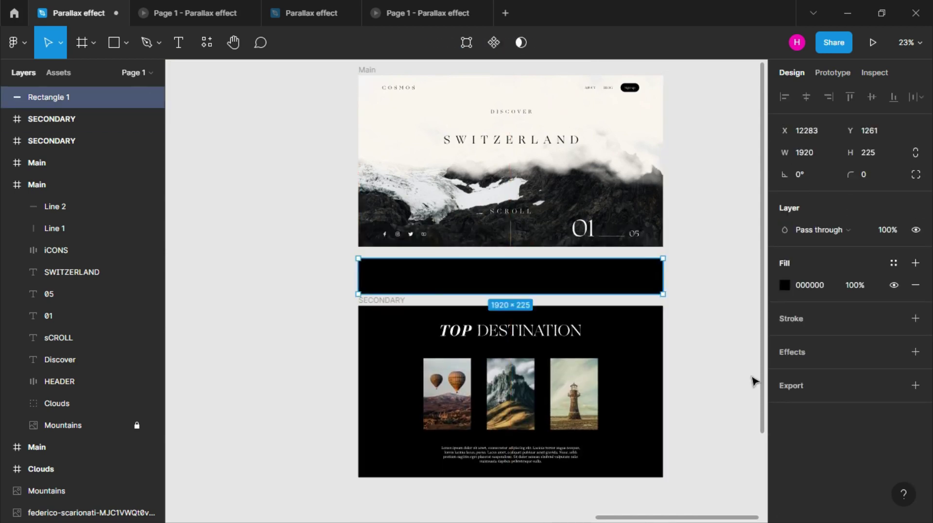
# - Give the black rectangle a Layer blur effect of 200
pyautogui.click(915, 318)
pyautogui.click(915, 361)
pyautogui.click(915, 351)
pyautogui.click(806, 374)
pyautogui.click(820, 389)
pyautogui.click(784, 374)
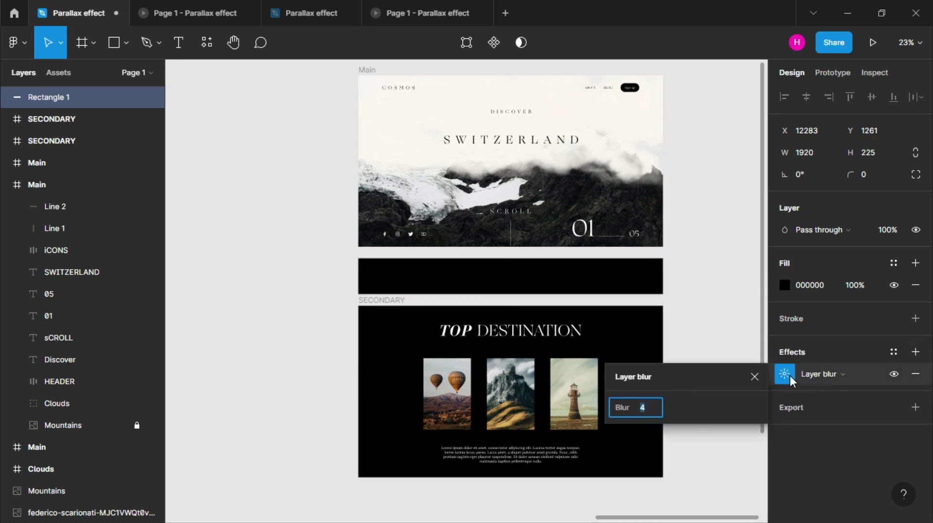
pyautogui.write('00')
pyautogui.press('Return')
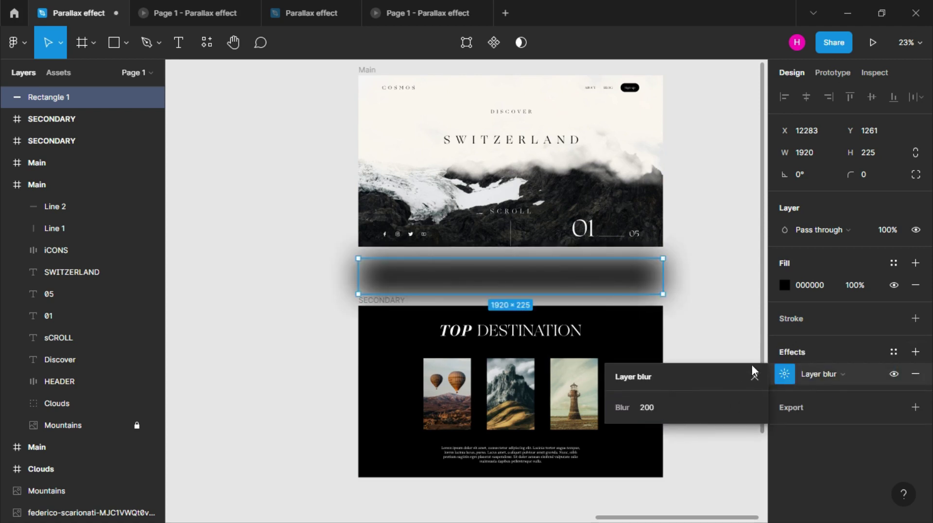
pyautogui.click(754, 377)
pyautogui.click(725, 310)
pyautogui.scroll(5, 543, 279)
# - Move the blurred rectangle into Main, centre and bottom-align it, and send it to back
pyautogui.click(454, 371)
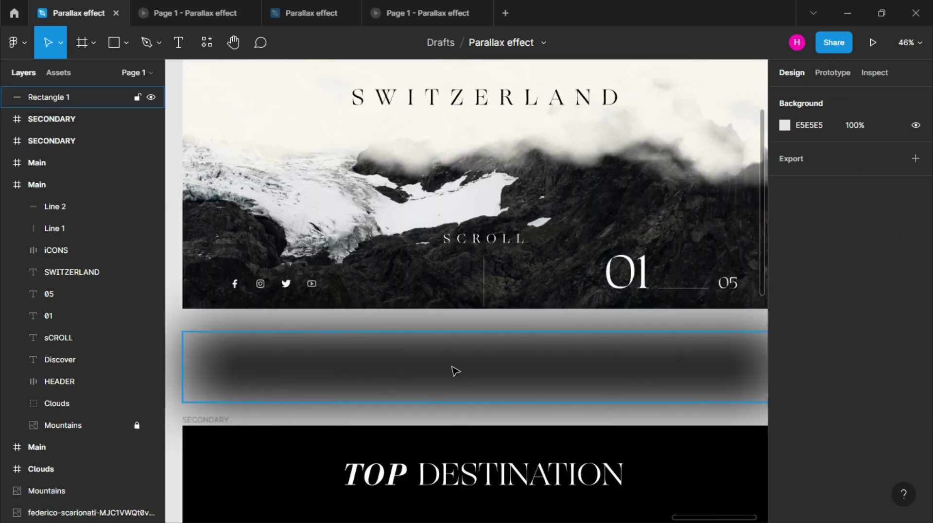
pyautogui.moveTo(447, 319); pyautogui.dragTo(485, 223)
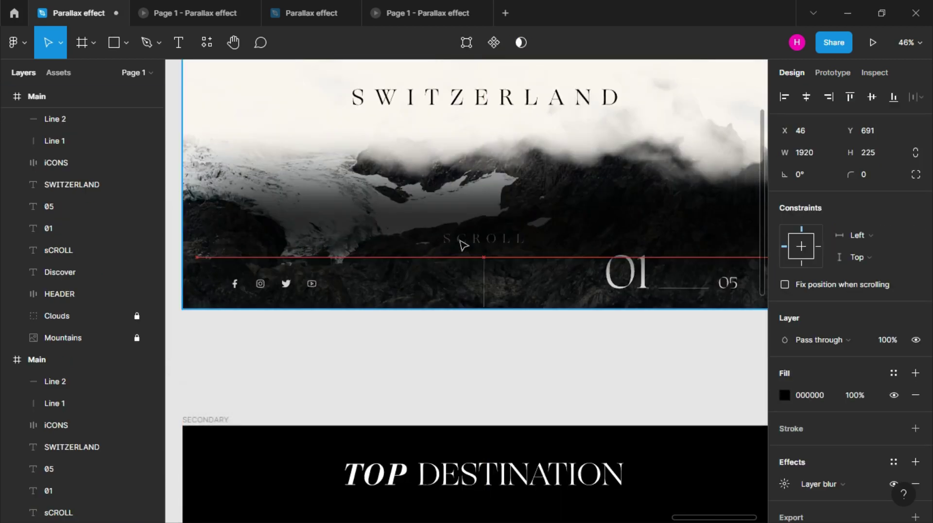
pyautogui.click(806, 97)
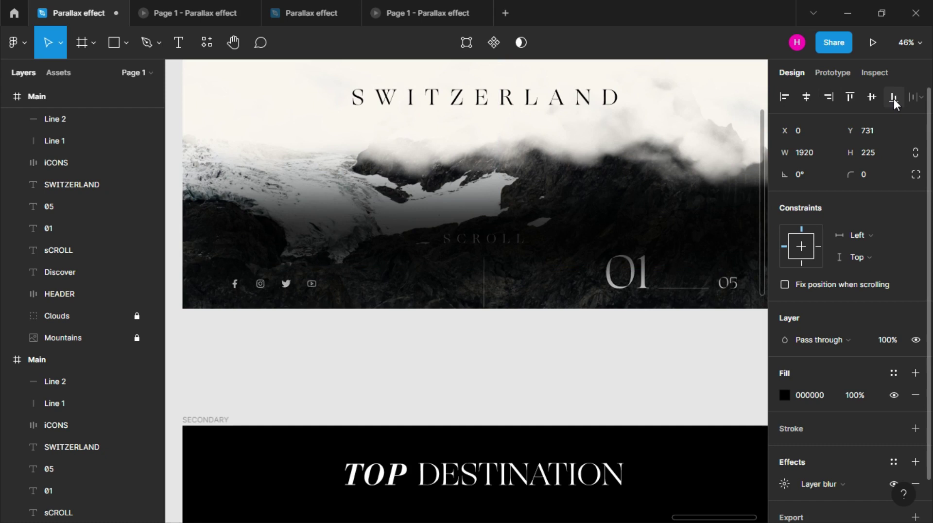
pyautogui.click(892, 97)
pyautogui.rightClick(557, 298)
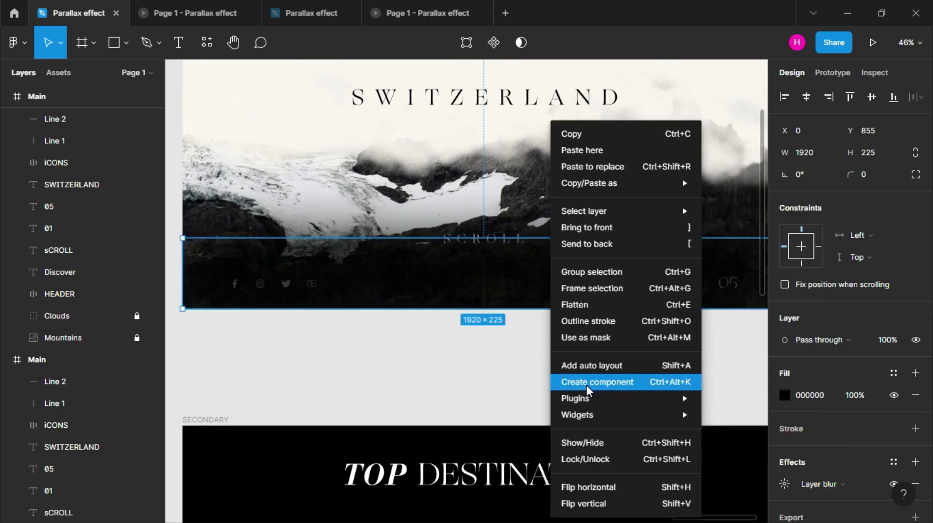
pyautogui.click(616, 243)
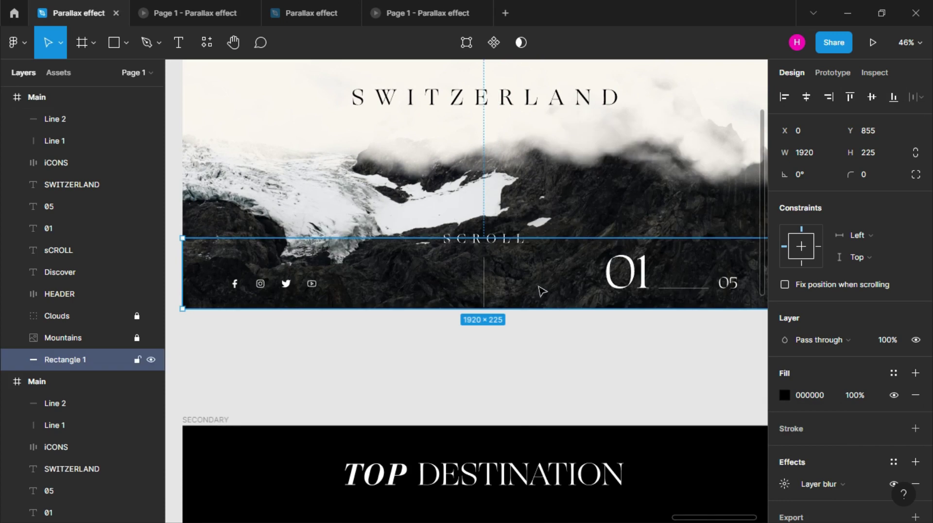
# - Nudge the rectangle downward and set its Y position to 1070
pyautogui.hotkey('shift', 'Down')
pyautogui.hotkey('shift', 'Down')
pyautogui.hotkey('shift', 'Down')
pyautogui.press('Down')
pyautogui.press('Down')
pyautogui.press('Down')
pyautogui.press('Down')
pyautogui.press('Down')
pyautogui.press('Down')
pyautogui.hotkey('shift', 'Down')
pyautogui.press('Down')
pyautogui.press('Down')
pyautogui.press('Down')
pyautogui.hotkey('shift', 'Down')
pyautogui.hotkey('shift', 'Down')
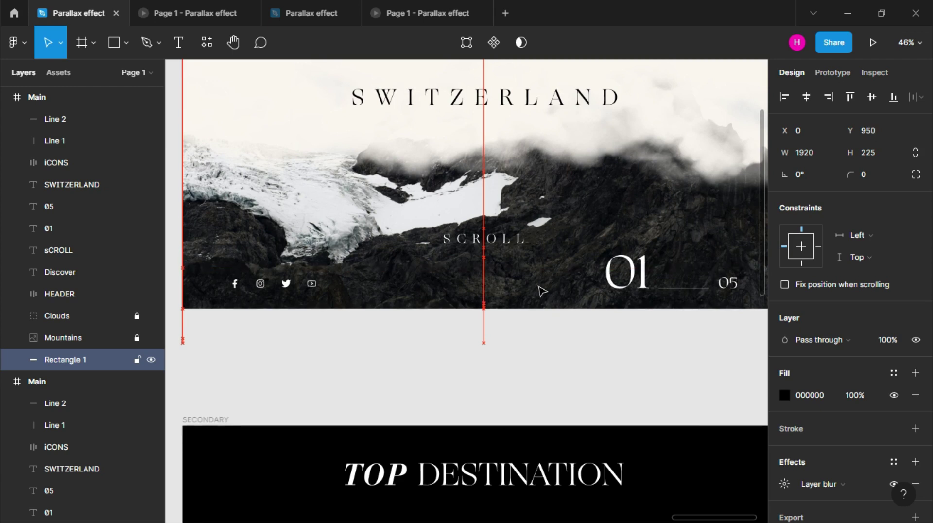
pyautogui.doubleClick(867, 130)
pyautogui.write('107')
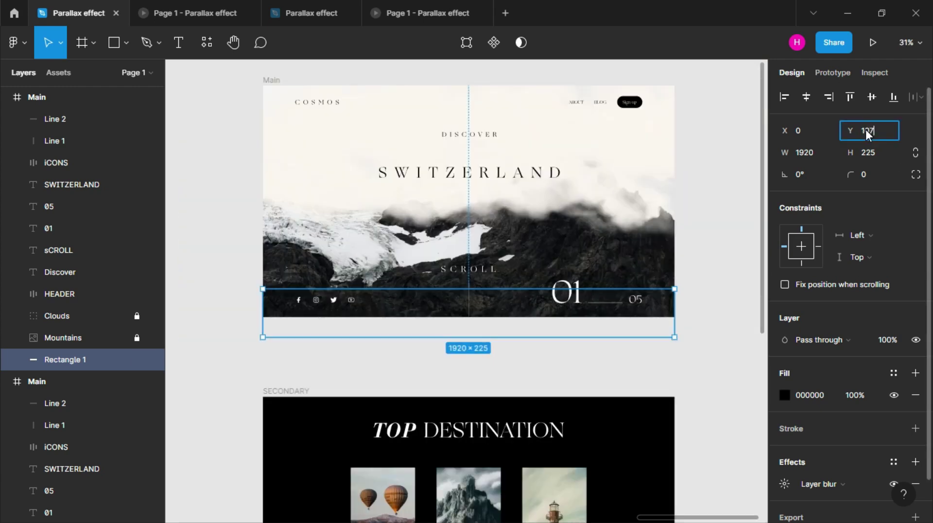
pyautogui.write('0')
pyautogui.press('Return')
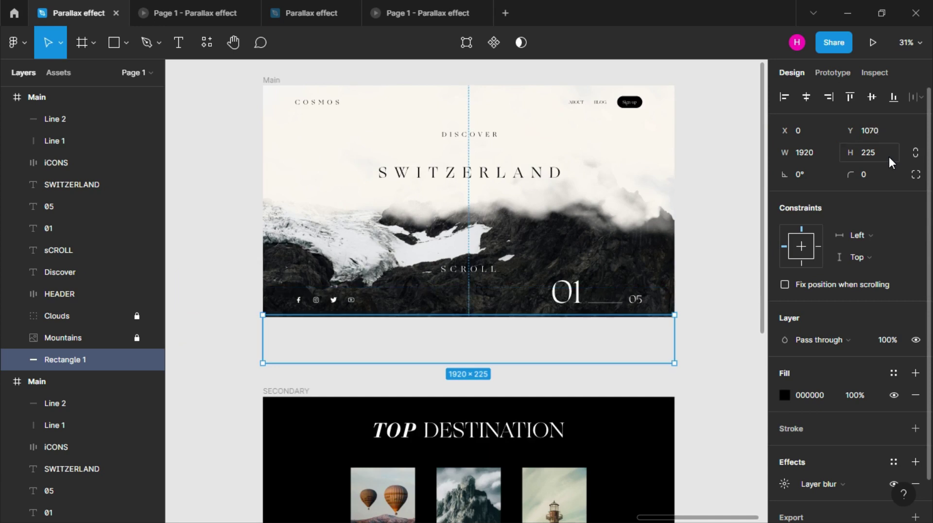
pyautogui.click(713, 360)
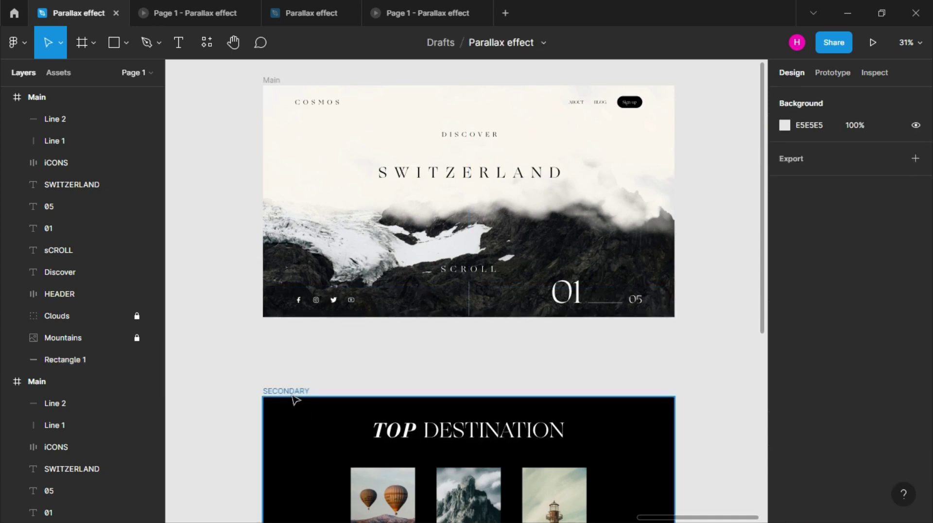
# - Nest SECONDARY in Main at X 0, Y 1080, with Clip content turned off
pyautogui.moveTo(293, 397); pyautogui.dragTo(292, 163)
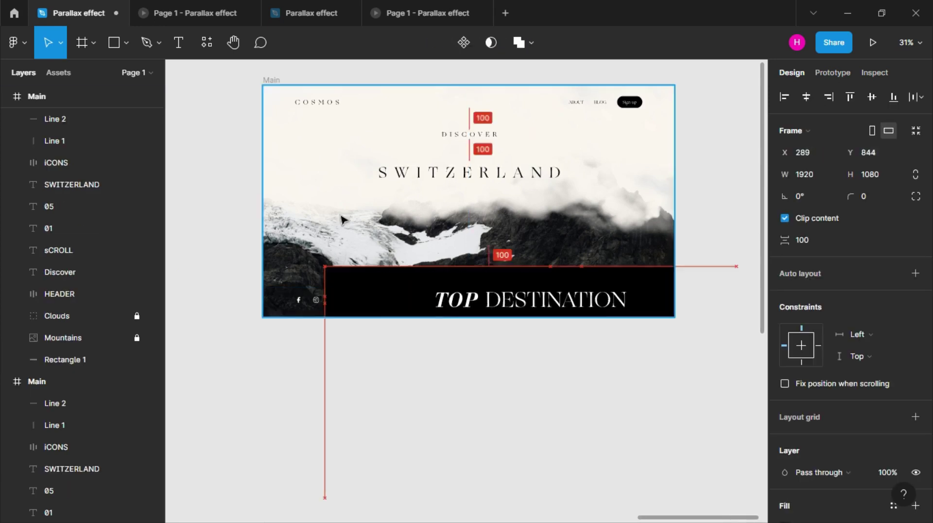
pyautogui.click(806, 96)
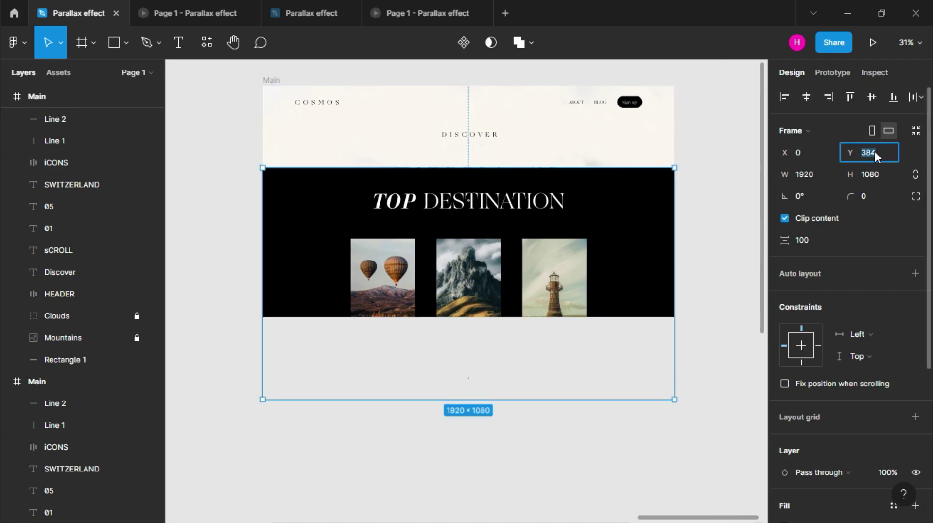
pyautogui.write('080')
pyautogui.press('Return')
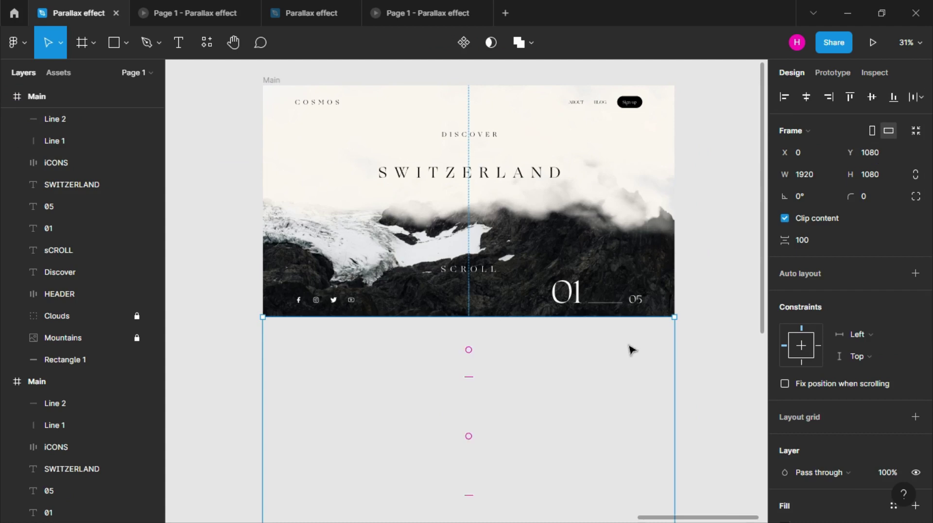
pyautogui.click(784, 218)
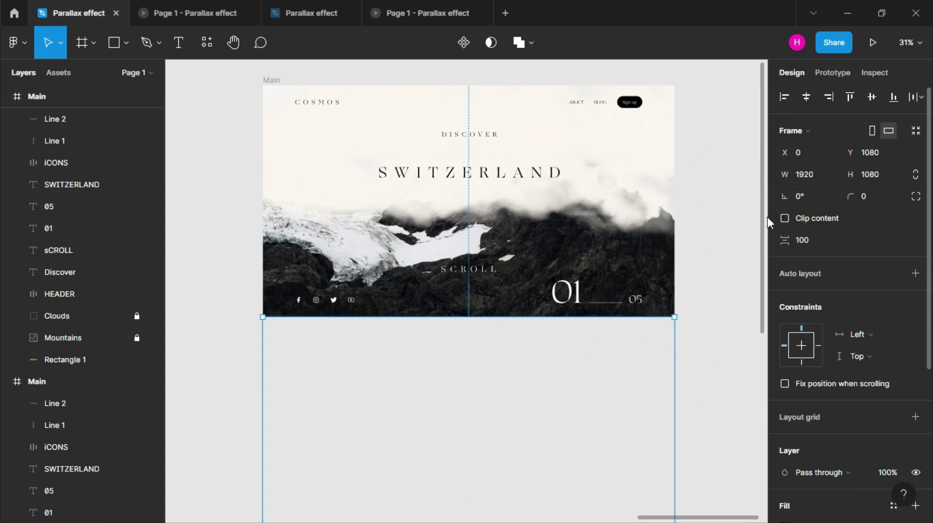
pyautogui.scroll(-4, 426, 350)
pyautogui.scroll(1, 424, 350)
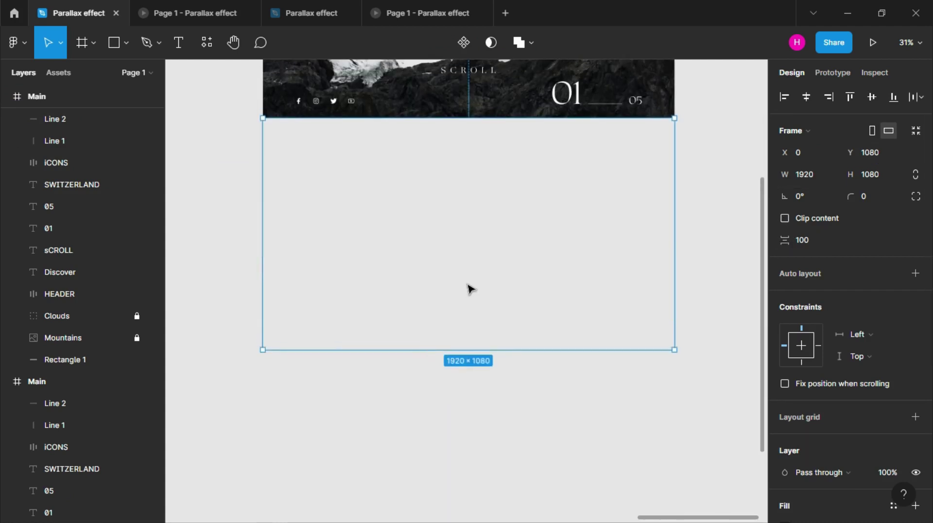
pyautogui.scroll(3, 470, 289)
pyautogui.scroll(2, 298, 127)
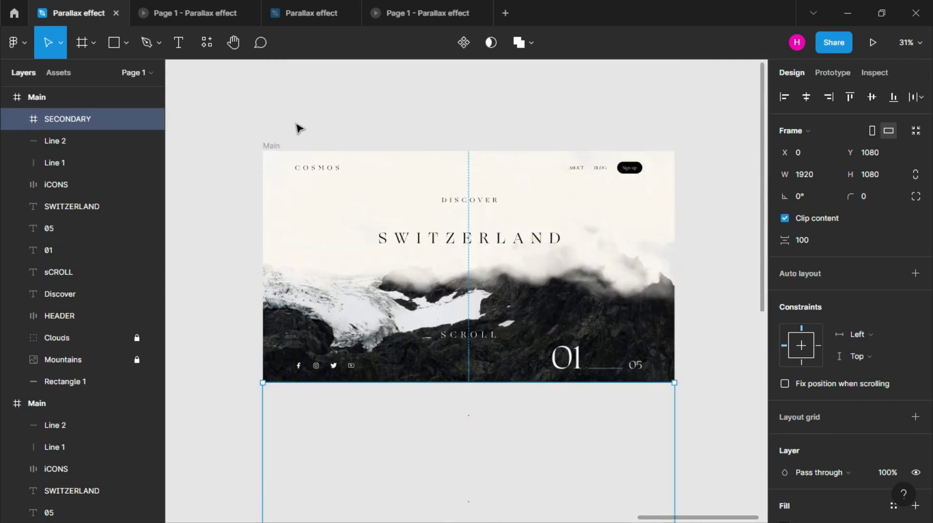
# - Turn off clipping on the Main frame to reveal the black SECONDARY section
pyautogui.click(270, 146)
pyautogui.click(784, 218)
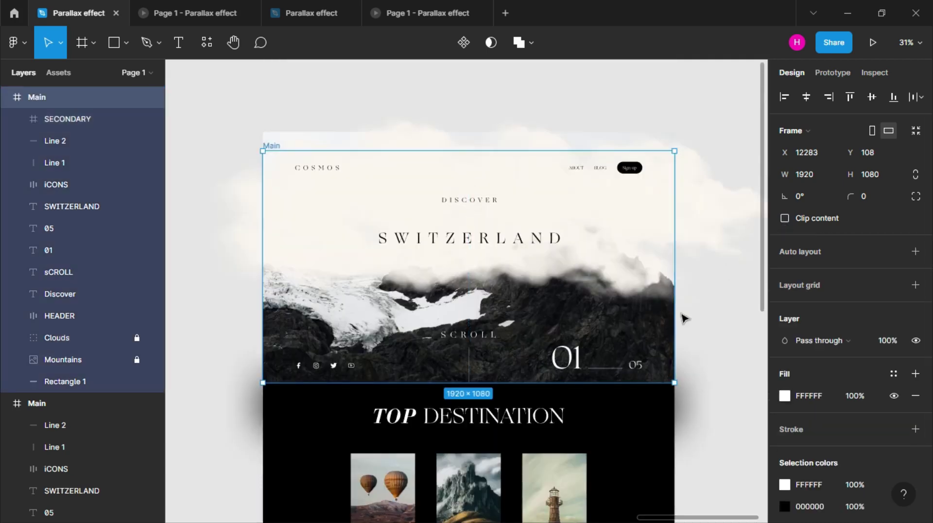
pyautogui.scroll(-3, 675, 316)
pyautogui.scroll(-2, 563, 391)
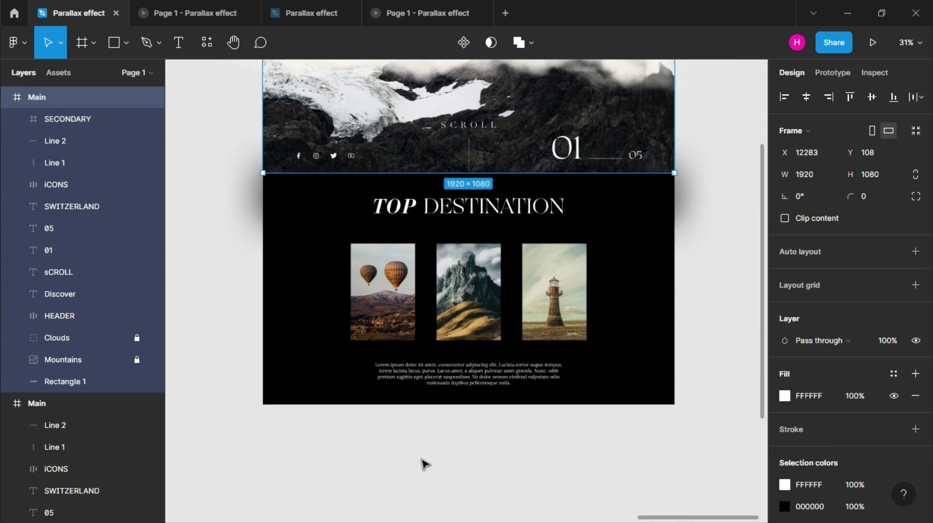
pyautogui.click(422, 462)
pyautogui.click(397, 290)
# - Set the photo group's spacing to 1000 and centre the row horizontally
pyautogui.click(365, 306)
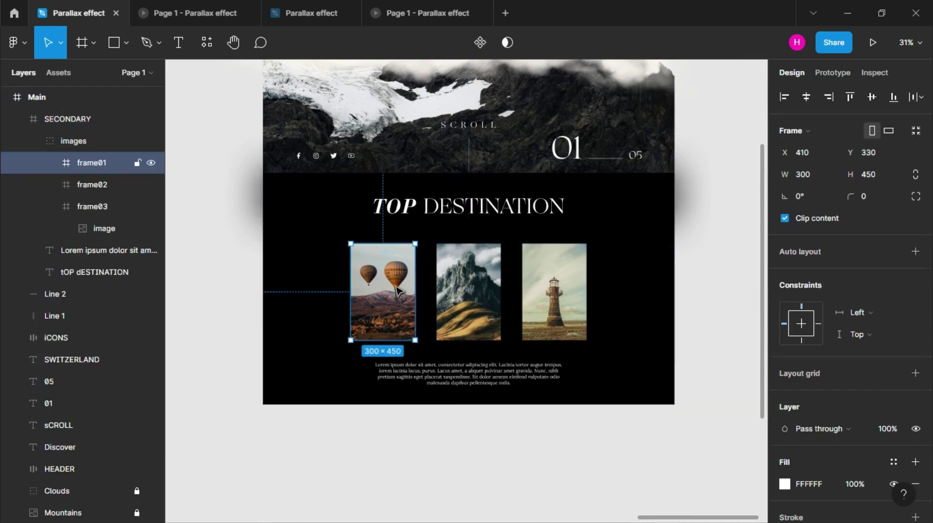
pyautogui.press('Escape')
pyautogui.press('Escape')
pyautogui.click(385, 306)
pyautogui.click(815, 216)
pyautogui.write('1000')
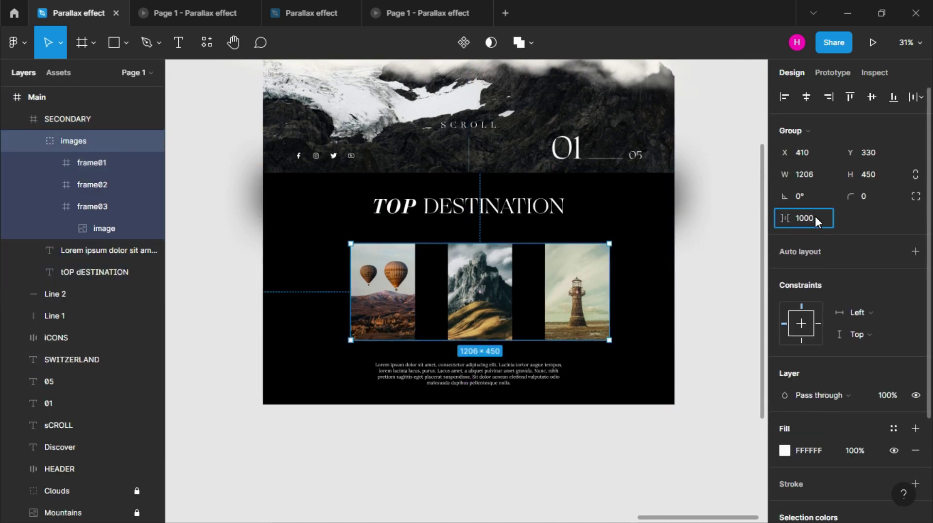
pyautogui.press('Return')
pyautogui.click(806, 97)
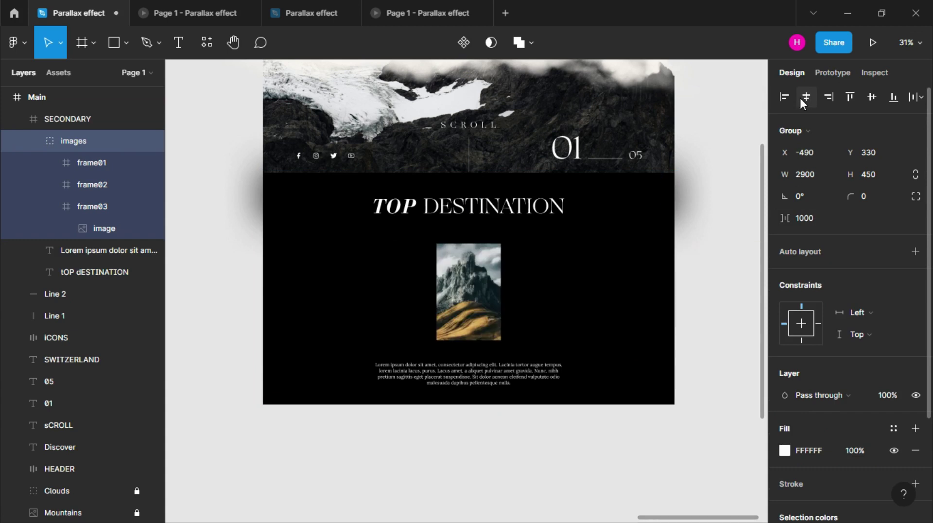
pyautogui.hotkey('ctrl', '-')
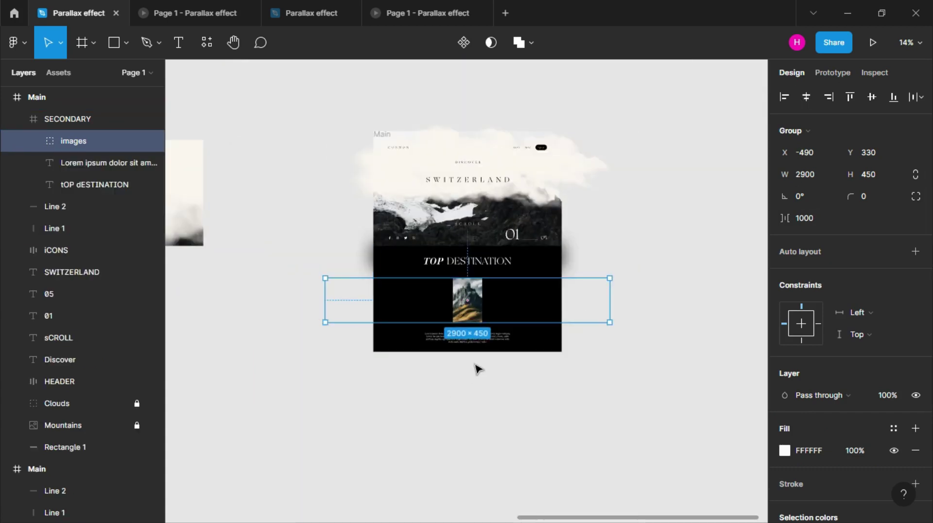
pyautogui.click(478, 369)
pyautogui.scroll(5, 473, 283)
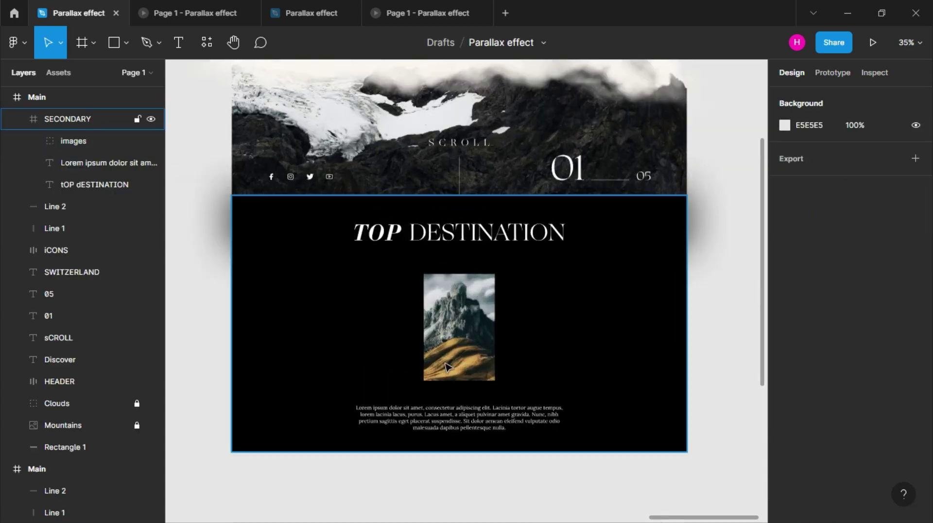
# - Move the paragraph and photo row down, fade the row to 0 opacity, and lower the heading
pyautogui.click(443, 421)
pyautogui.moveTo(443, 420)
pyautogui.mouseDown()
pyautogui.moveTo(476, 430)
pyautogui.moveTo(467, 464)
pyautogui.mouseUp()
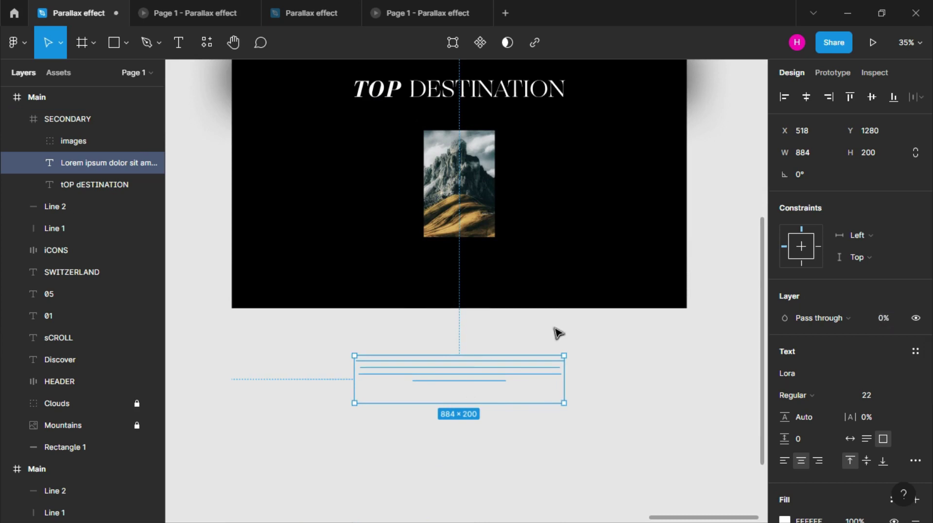
pyautogui.scroll(3, 557, 330)
pyautogui.click(456, 325)
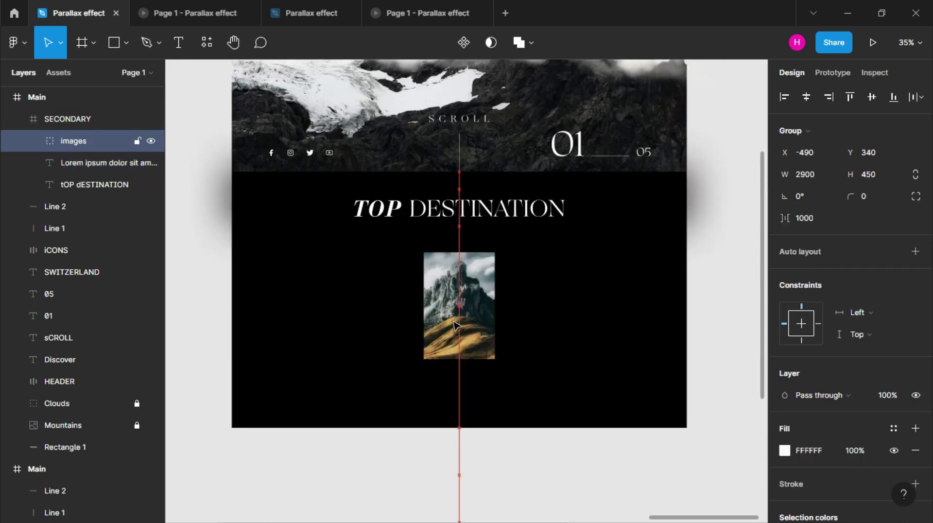
pyautogui.hotkey('shift', 'Down')
pyautogui.hotkey('shift', 'Down')
pyautogui.hotkey('shift', 'Down')
pyautogui.hotkey('shift', 'Down')
pyautogui.hotkey('shift', 'Down')
pyautogui.hotkey('shift', 'Down')
pyautogui.hotkey('shift', 'Down')
pyautogui.hotkey('shift', 'Down')
pyautogui.hotkey('shift', 'Down')
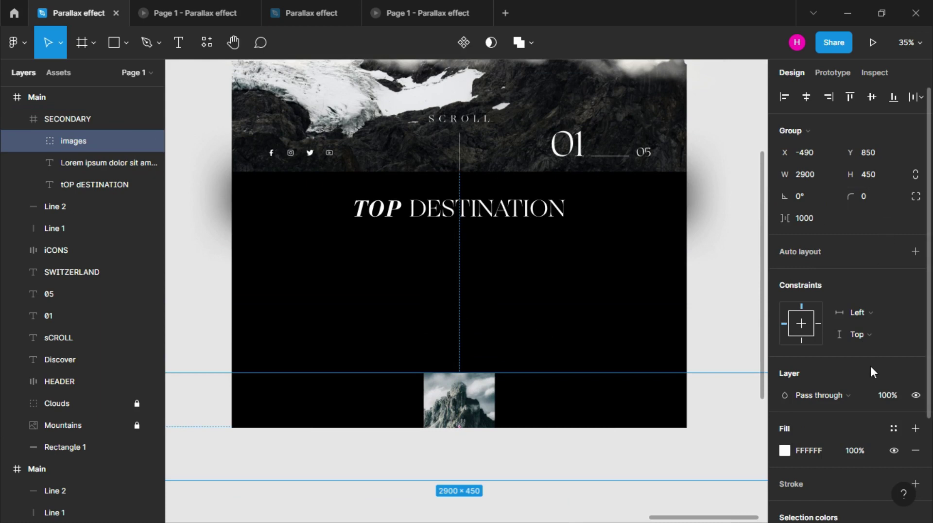
pyautogui.write('0')
pyautogui.press('Return')
pyautogui.click(505, 219)
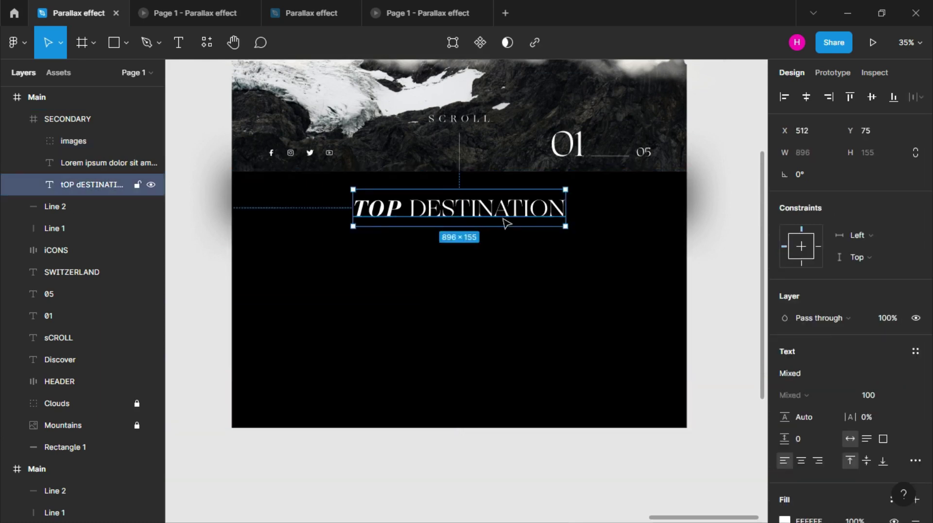
pyautogui.hotkey('shift', 'Down')
pyautogui.hotkey('shift', 'Down')
pyautogui.hotkey('shift', 'Down')
pyautogui.hotkey('shift', 'Down')
pyautogui.hotkey('shift', 'Down')
pyautogui.hotkey('shift', 'Down')
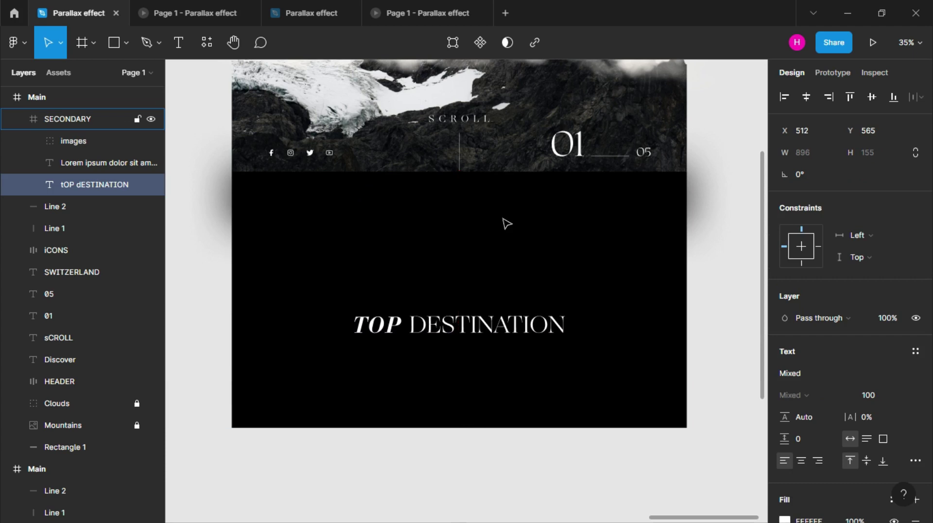
# - Set the TOP DESTINATION heading's opacity to 0%
pyautogui.click(887, 317)
pyautogui.write('0')
pyautogui.press('Return')
pyautogui.click(698, 295)
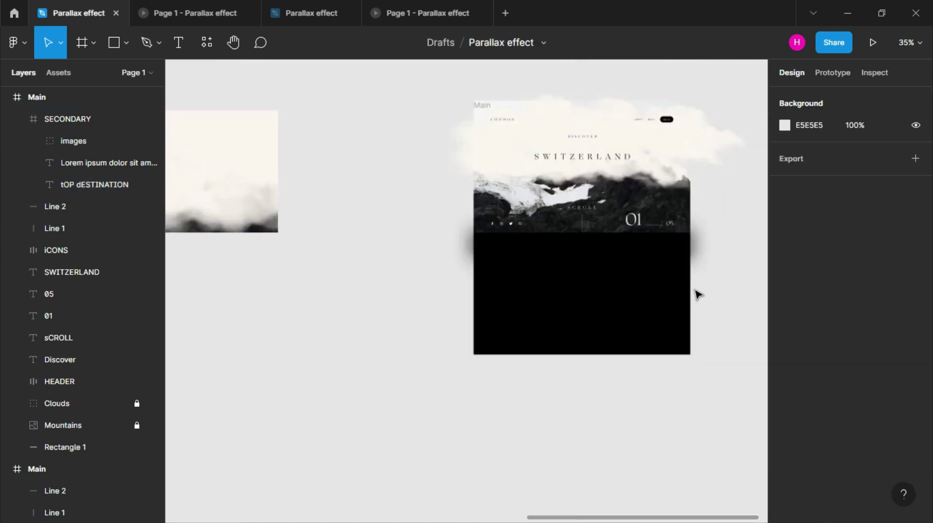
pyautogui.scroll(-3, 698, 295)
# - Turn Clip content back on for the Main frame
pyautogui.click(483, 224)
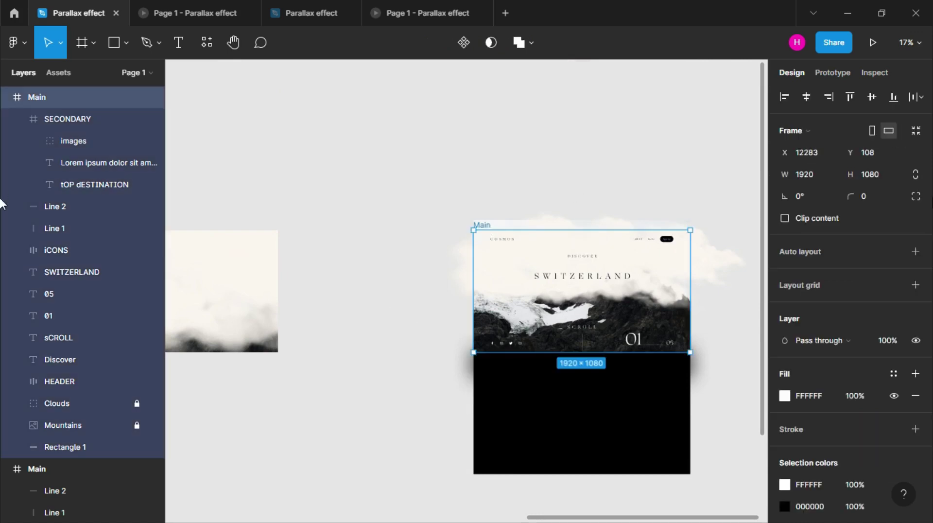
pyautogui.click(784, 218)
pyautogui.click(639, 210)
pyautogui.hscroll(3, 640, 210)
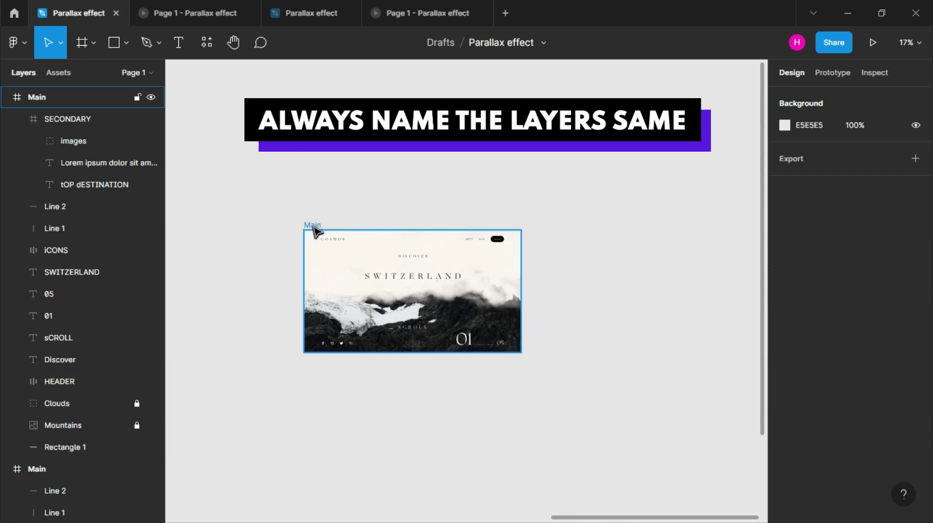
# - Duplicate the Main frame to the right of the original
pyautogui.keyDown('alt'); pyautogui.moveTo(314, 228); pyautogui.dragTo(616, 230); pyautogui.keyUp('alt')
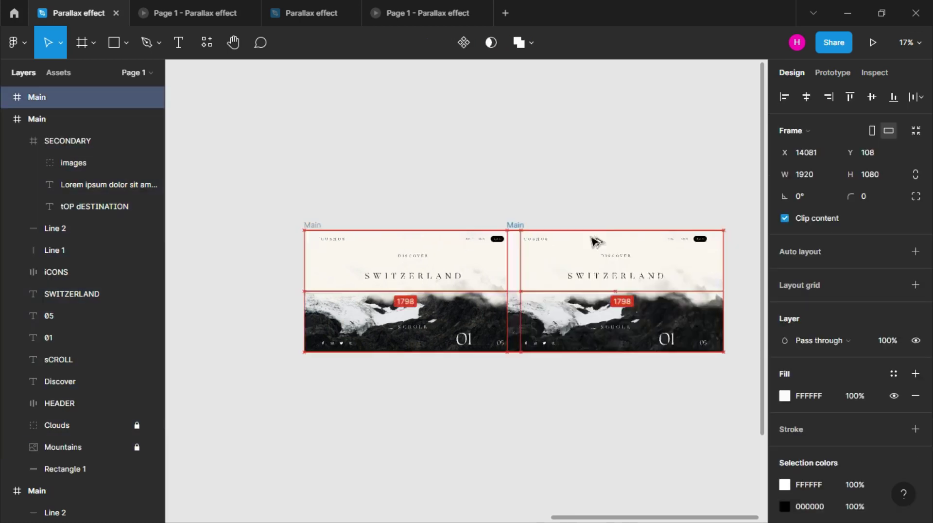
pyautogui.click(567, 216)
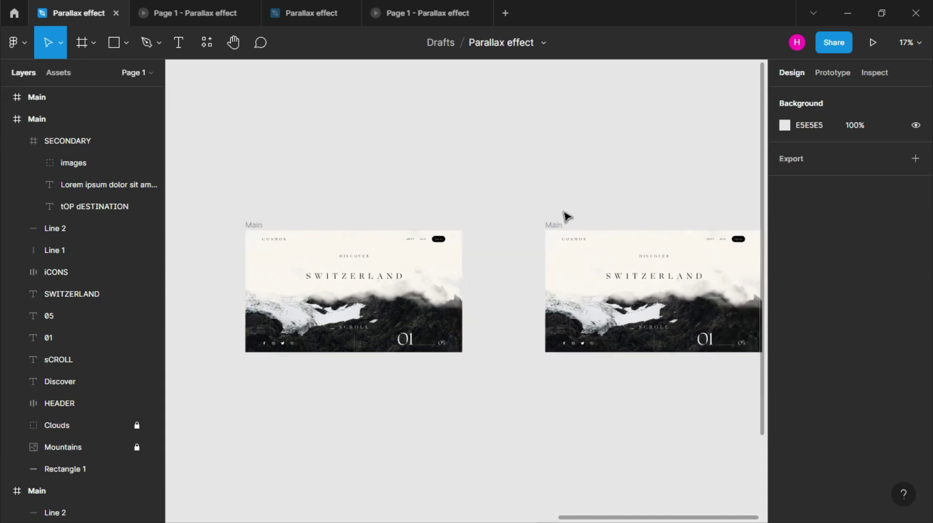
pyautogui.hscroll(3, 564, 214)
pyautogui.click(524, 228)
pyautogui.press('Return')
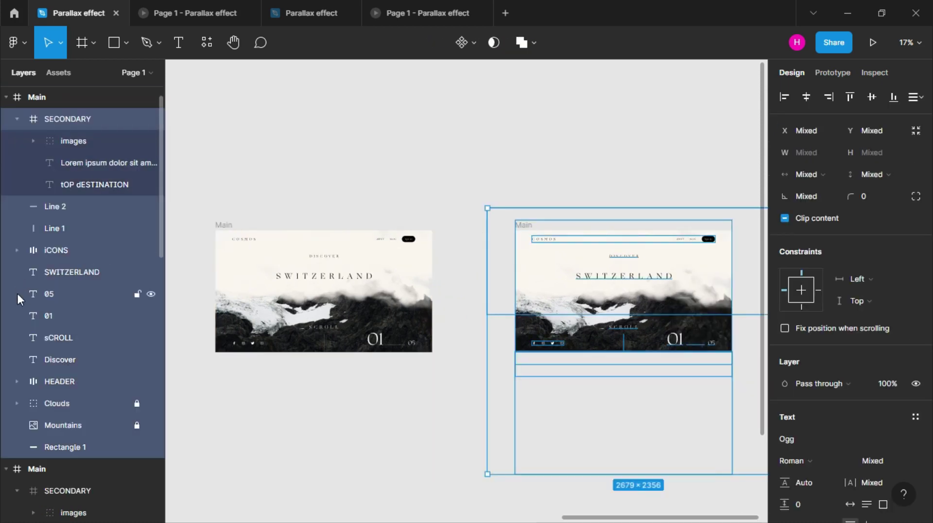
pyautogui.scroll(1, 15, 159)
# - Delete the nested SECONDARY section from the copied Main frame via the Layers panel
pyautogui.click(17, 141)
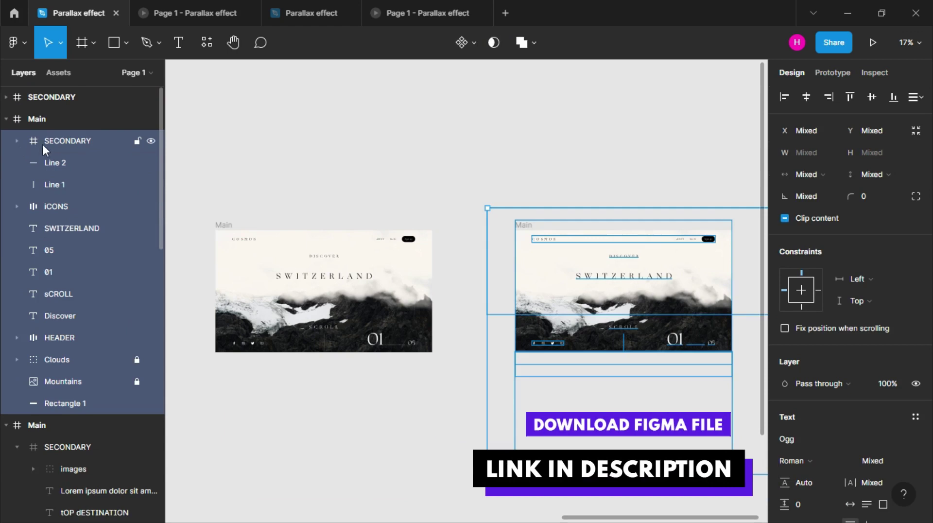
pyautogui.click(49, 142)
pyautogui.click(7, 119)
pyautogui.click(6, 140)
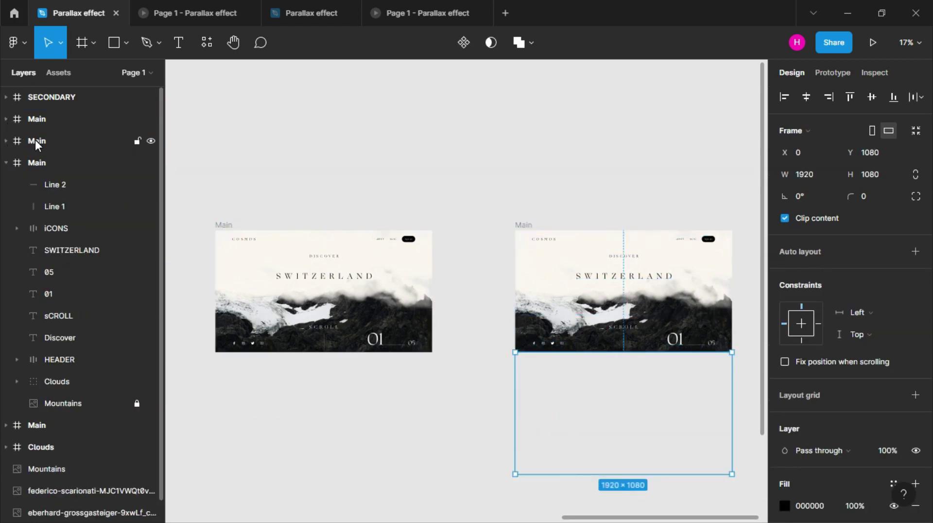
pyautogui.click(35, 140)
pyautogui.click(523, 225)
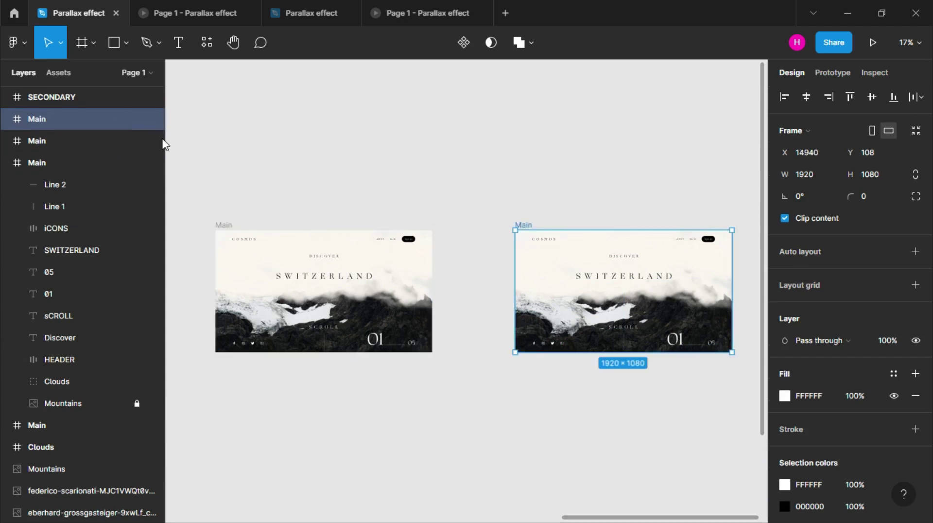
pyautogui.click(7, 162)
pyautogui.click(6, 119)
pyautogui.click(50, 141)
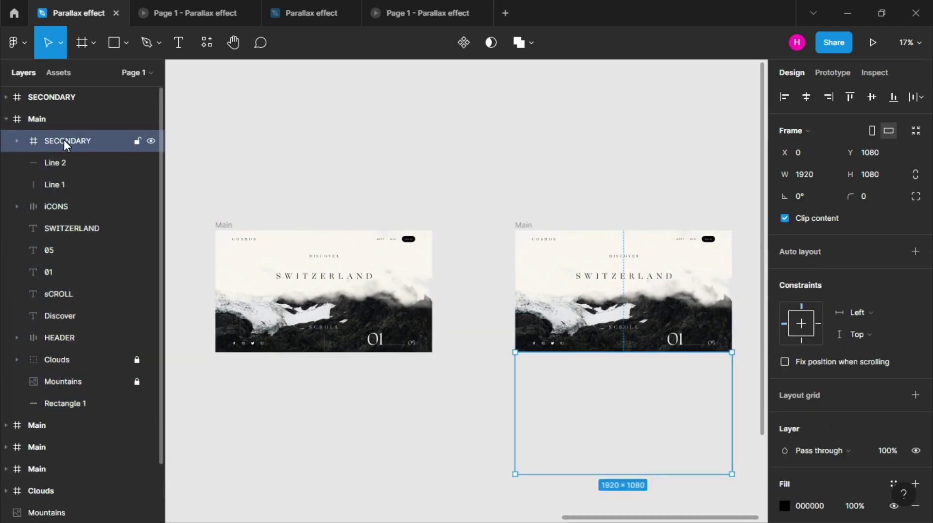
pyautogui.press('Delete')
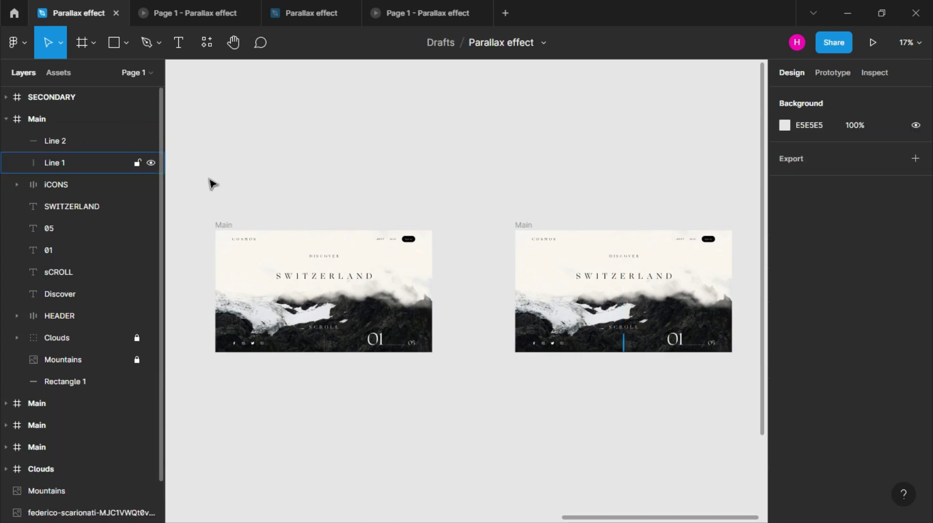
# - Drag the standalone SECONDARY section onto the right-hand Main frame so it nests inside
pyautogui.hscroll(-5, 212, 183)
pyautogui.hscroll(-3, 212, 184)
pyautogui.moveTo(330, 354)
pyautogui.mouseDown()
pyautogui.moveTo(0, 296)
pyautogui.moveTo(475, 359)
pyautogui.mouseUp()
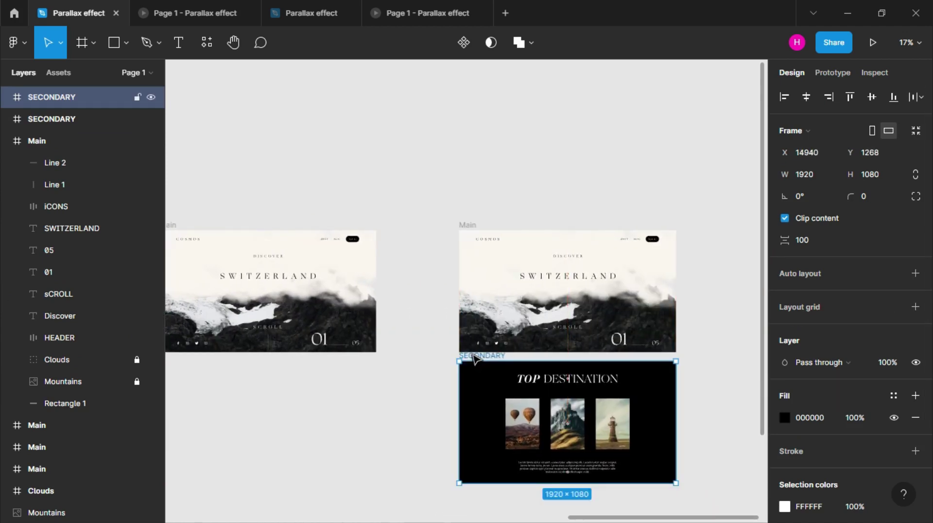
pyautogui.scroll(3, 474, 359)
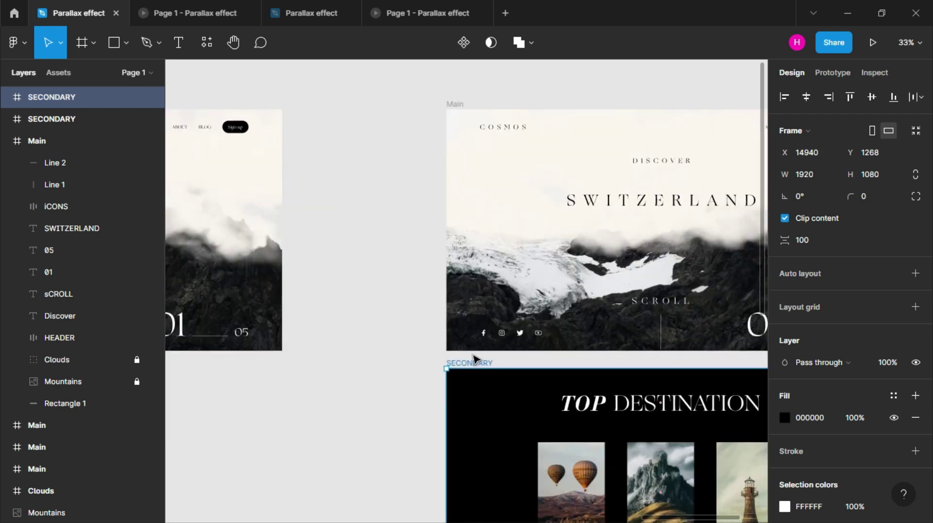
pyautogui.hscroll(1, 474, 359)
pyautogui.hscroll(3, 474, 359)
pyautogui.hscroll(1, 475, 358)
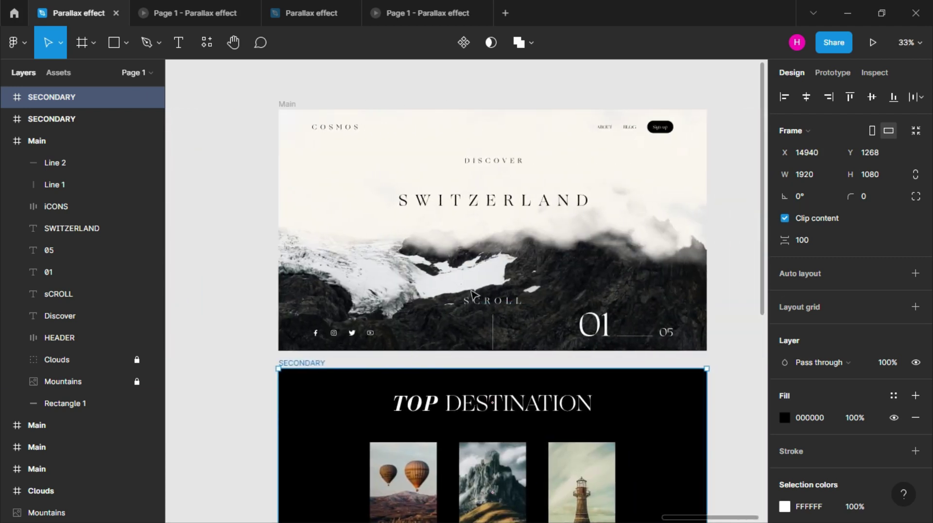
pyautogui.scroll(2, 475, 299)
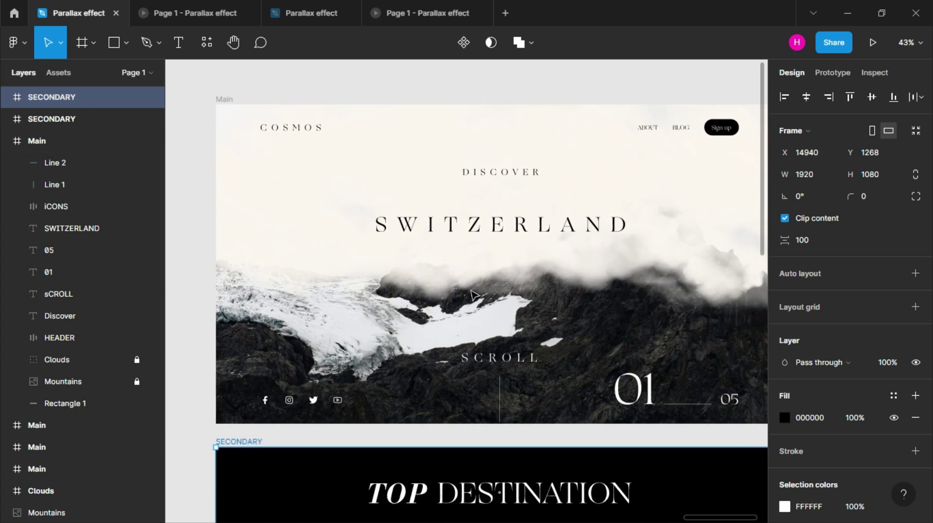
pyautogui.scroll(1, 409, 253)
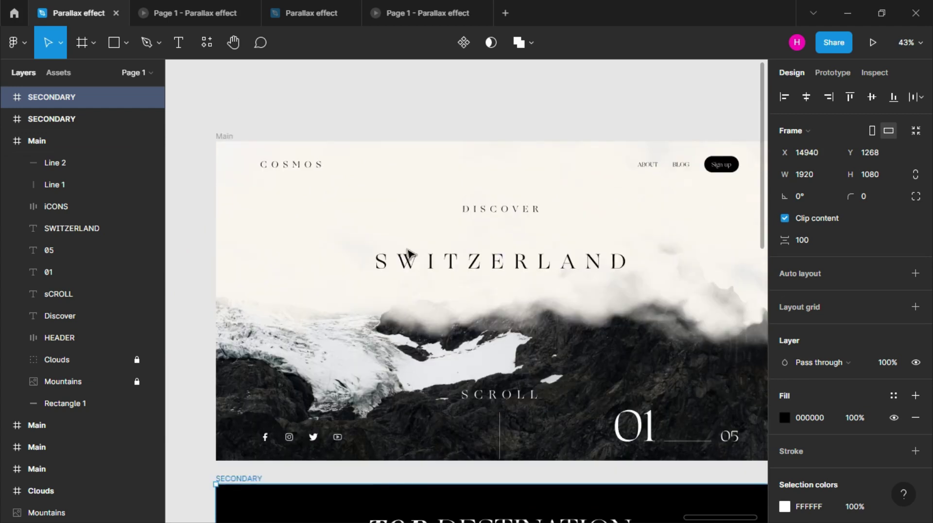
pyautogui.scroll(-2, 339, 304)
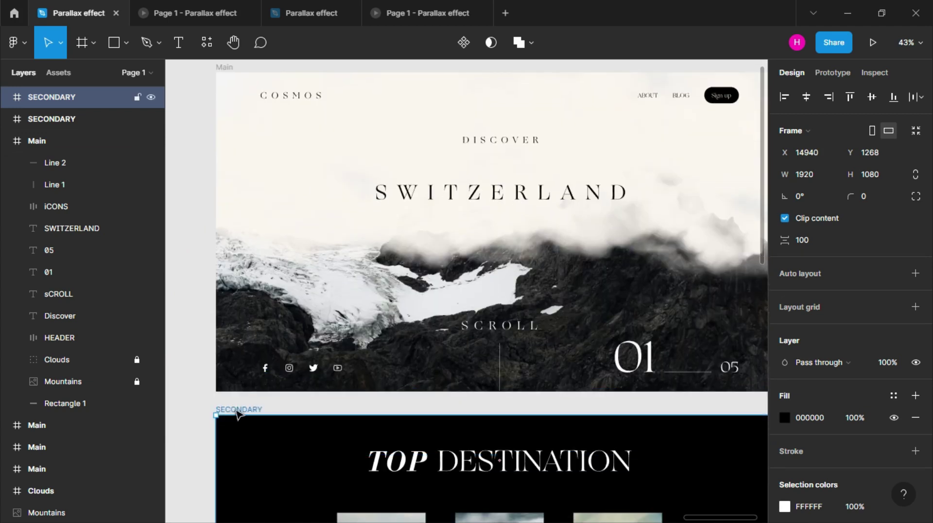
pyautogui.moveTo(238, 414); pyautogui.dragTo(252, 179)
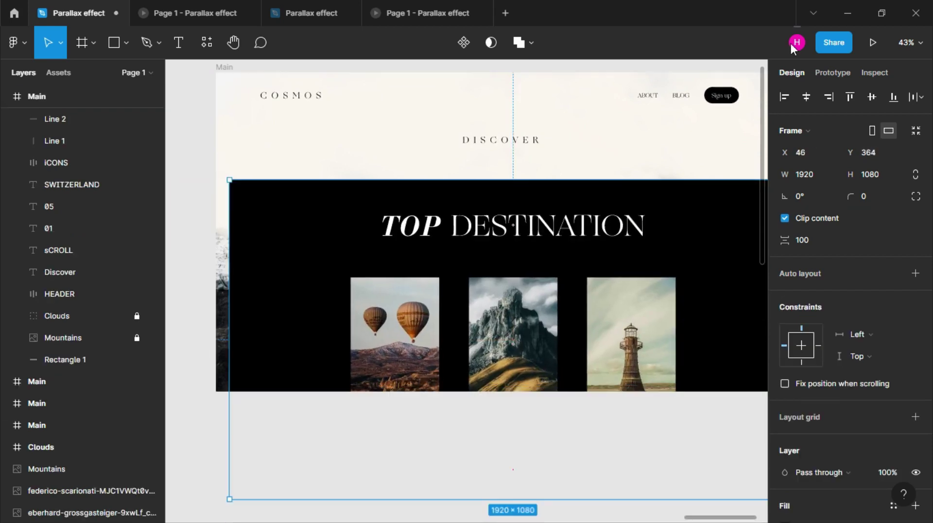
# - Align the black section flush left and set its Y to 1080, directly below the hero
pyautogui.click(784, 97)
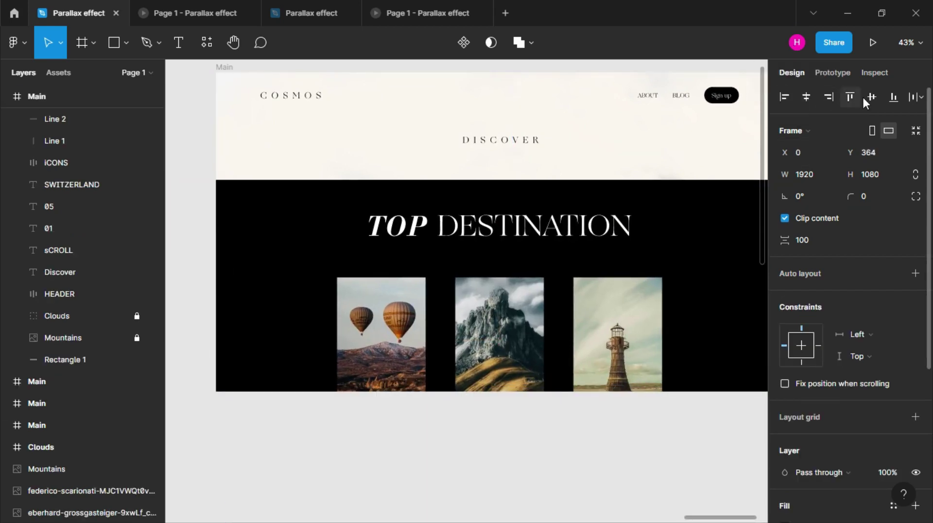
pyautogui.click(827, 97)
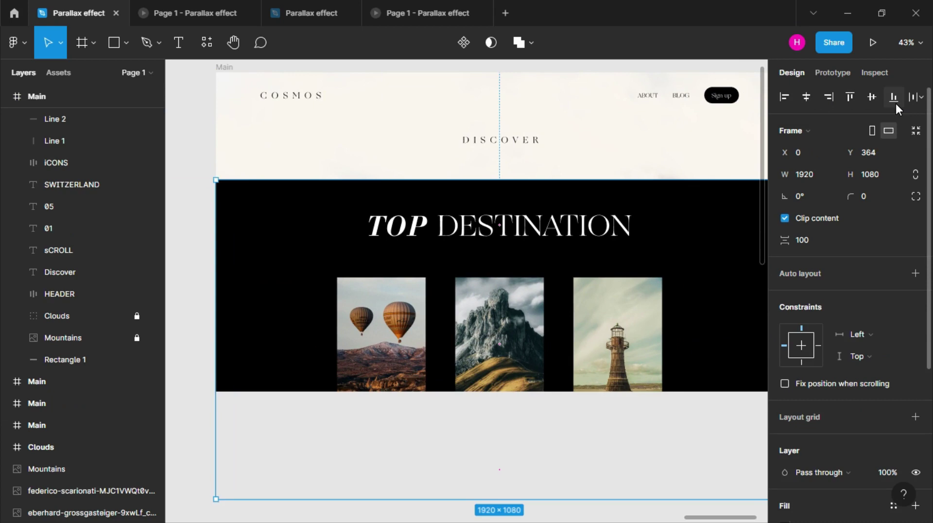
pyautogui.click(894, 101)
pyautogui.scroll(-2, 666, 188)
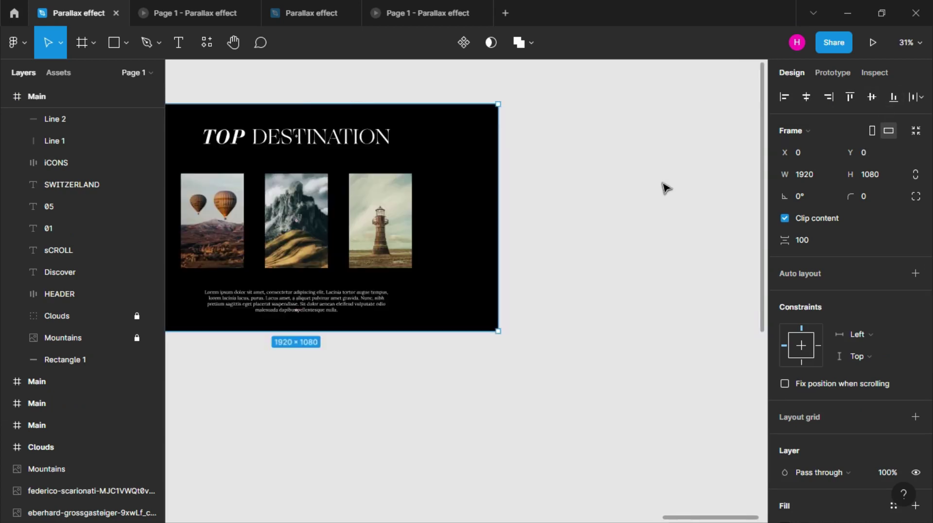
pyautogui.hscroll(-3, 666, 188)
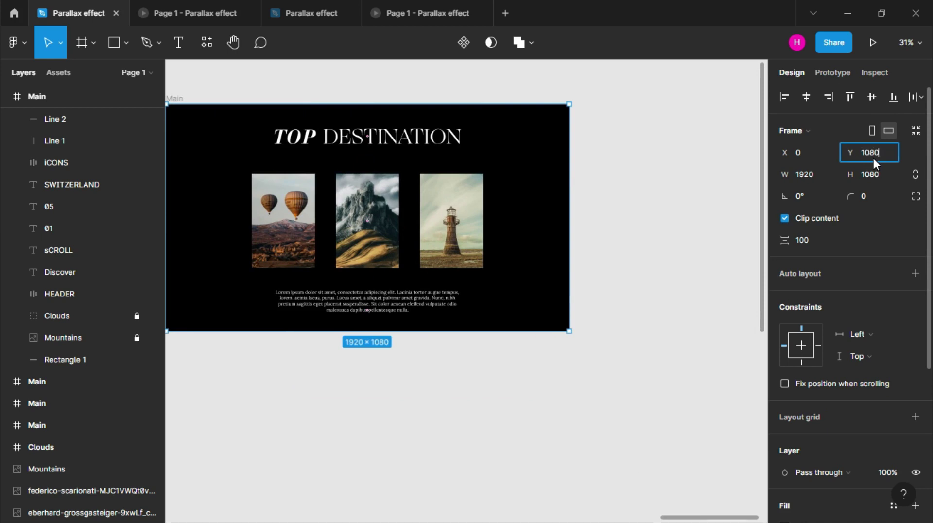
pyautogui.press('Return')
pyautogui.scroll(-2, 519, 362)
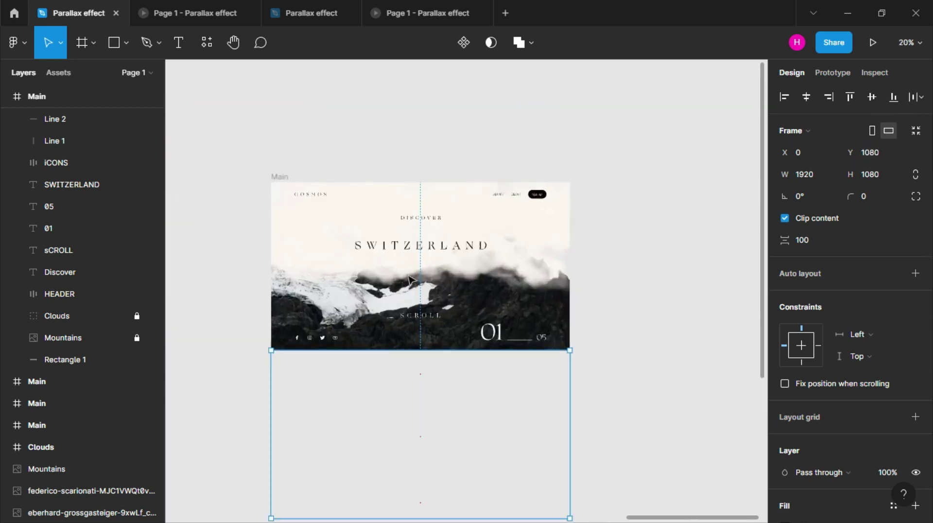
pyautogui.scroll(3, 409, 279)
pyautogui.scroll(2, 288, 233)
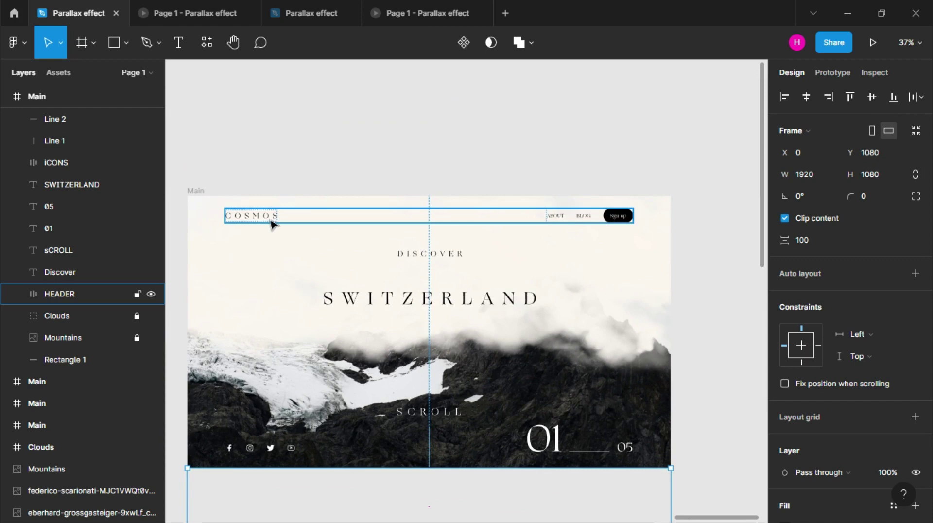
pyautogui.click(419, 13)
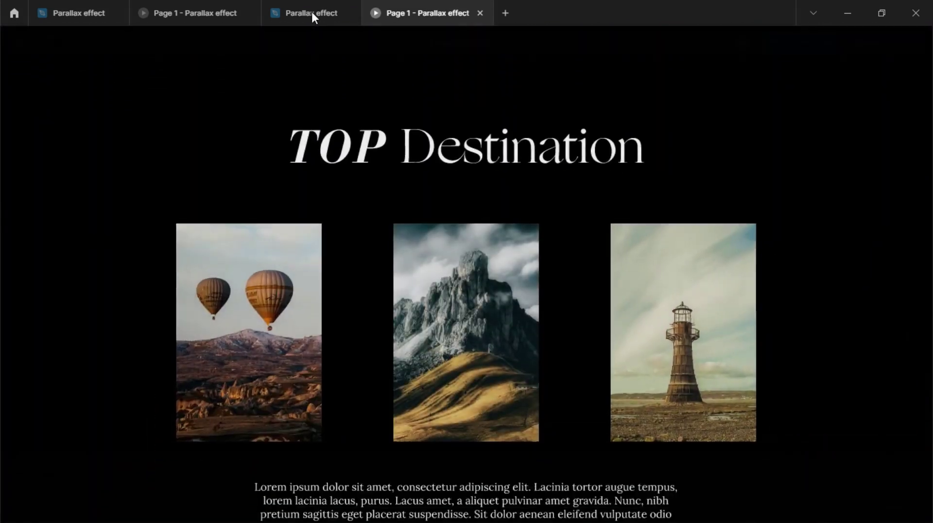
pyautogui.click(311, 11)
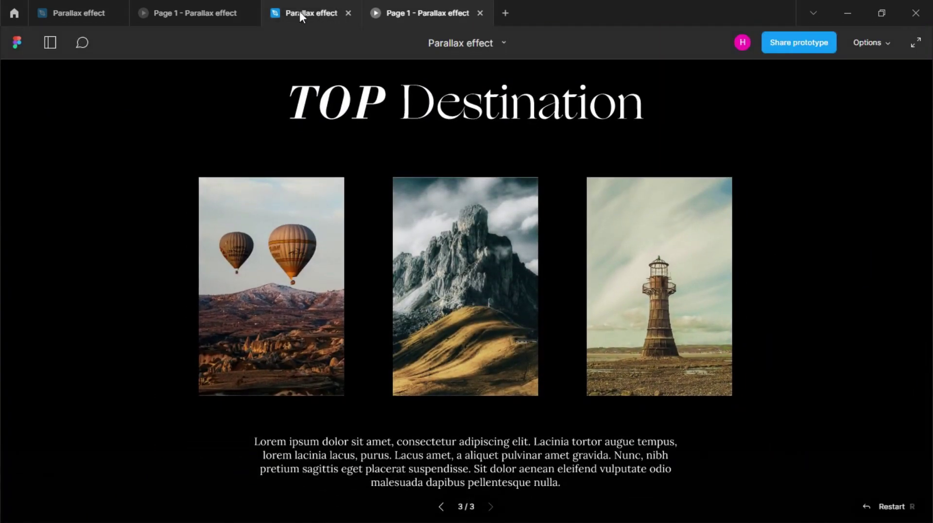
pyautogui.click(197, 8)
pyautogui.click(103, 4)
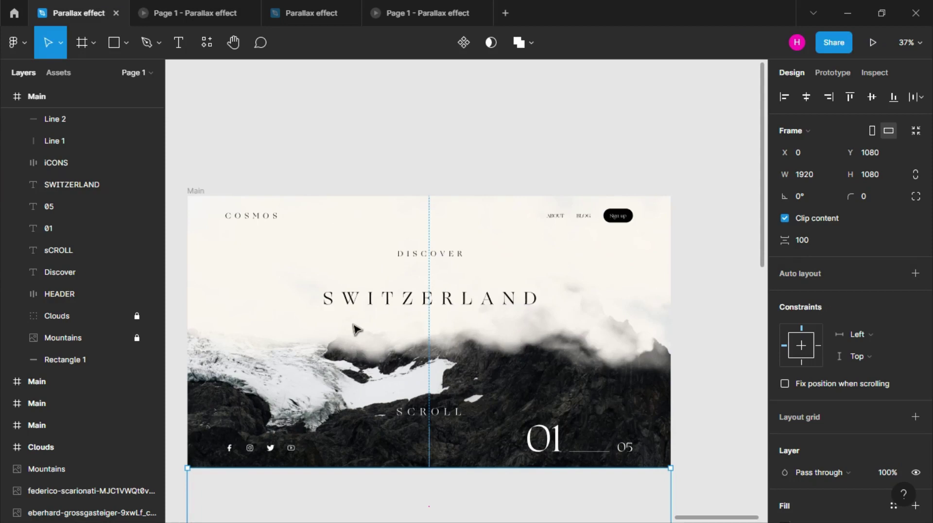
pyautogui.keyDown('ctrl'); pyautogui.scroll(1, 357, 329); pyautogui.keyUp('ctrl')
pyautogui.click(441, 243)
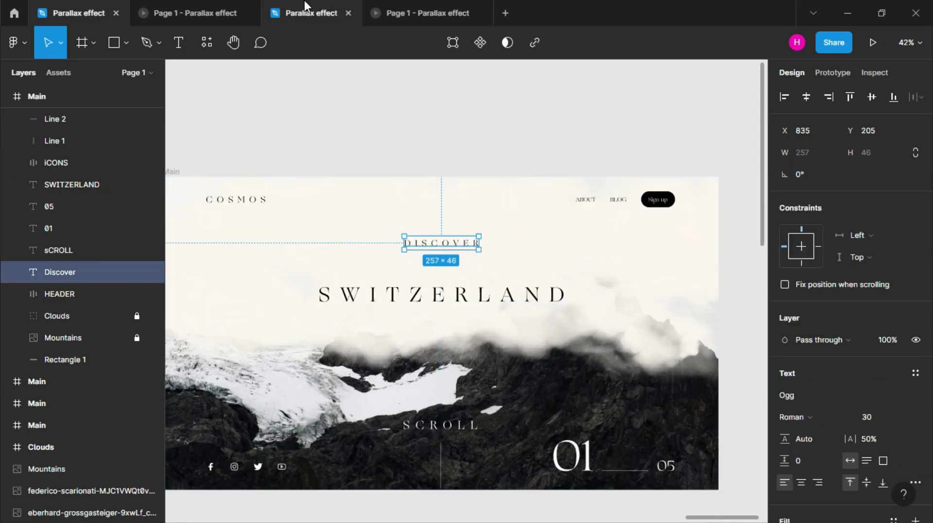
pyautogui.click(428, 13)
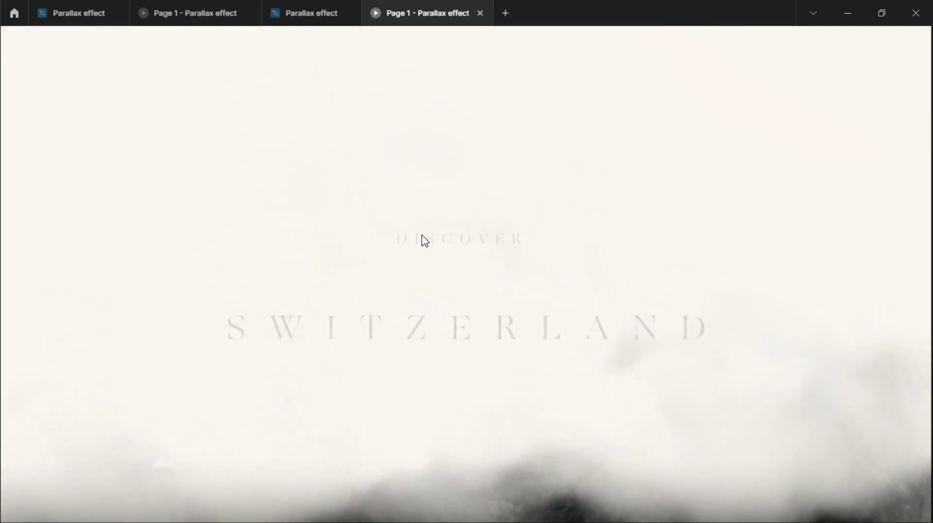
pyautogui.scroll(-2, 421, 239)
pyautogui.scroll(-4, 421, 239)
pyautogui.scroll(-5, 422, 239)
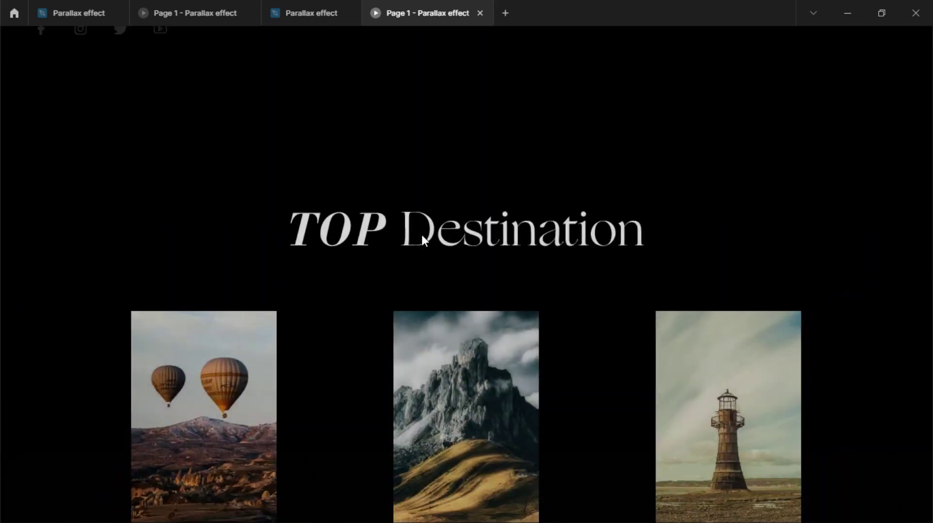
pyautogui.press('r')
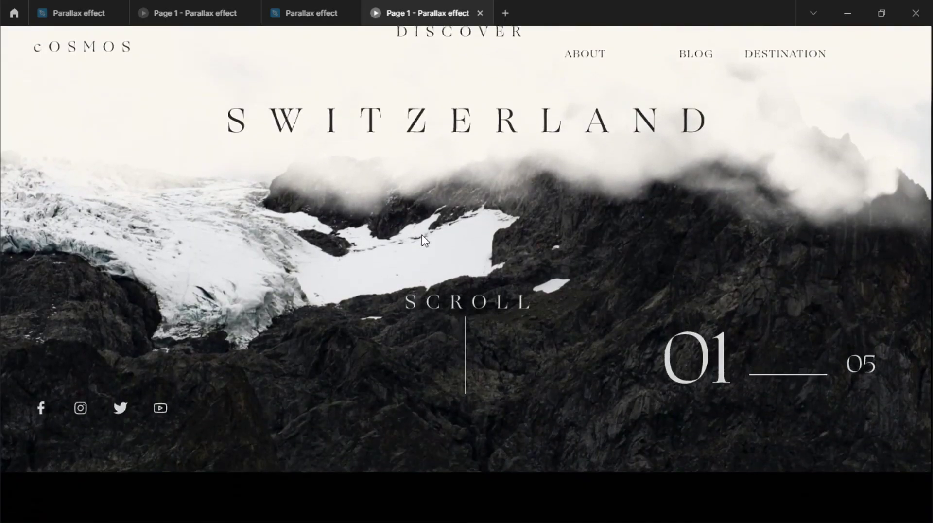
pyautogui.scroll(-5, 422, 235)
pyautogui.click(252, 13)
pyautogui.click(284, 9)
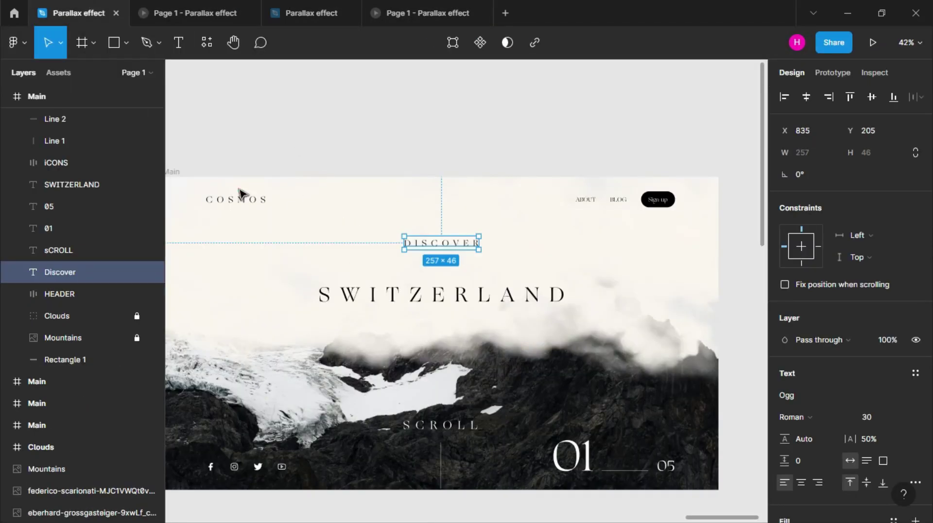
# - Move the DISCOVER and SWITZERLAND titles up, then move the SCROLL marker and its line below them
pyautogui.click(240, 195)
pyautogui.click(433, 247)
pyautogui.keyDown('shift'); pyautogui.click(407, 303); pyautogui.keyUp('shift')
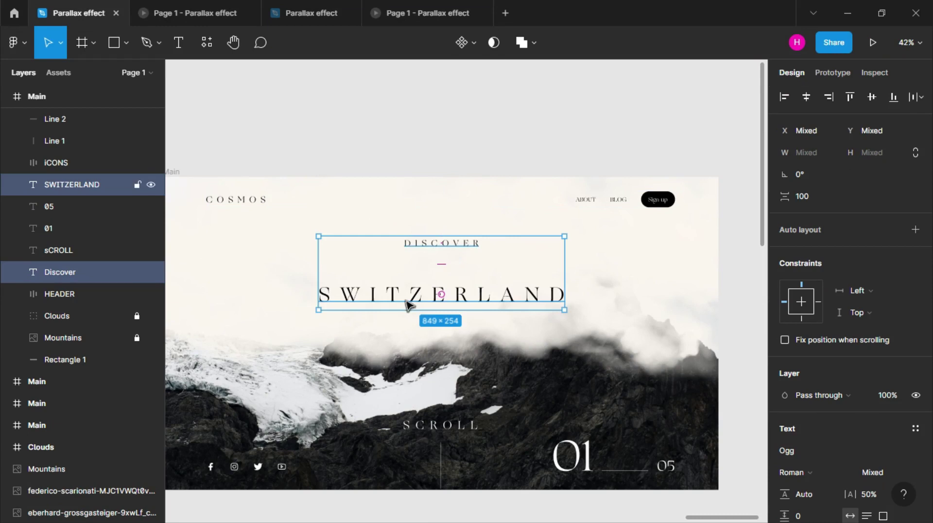
pyautogui.moveTo(407, 303); pyautogui.dragTo(407, 262)
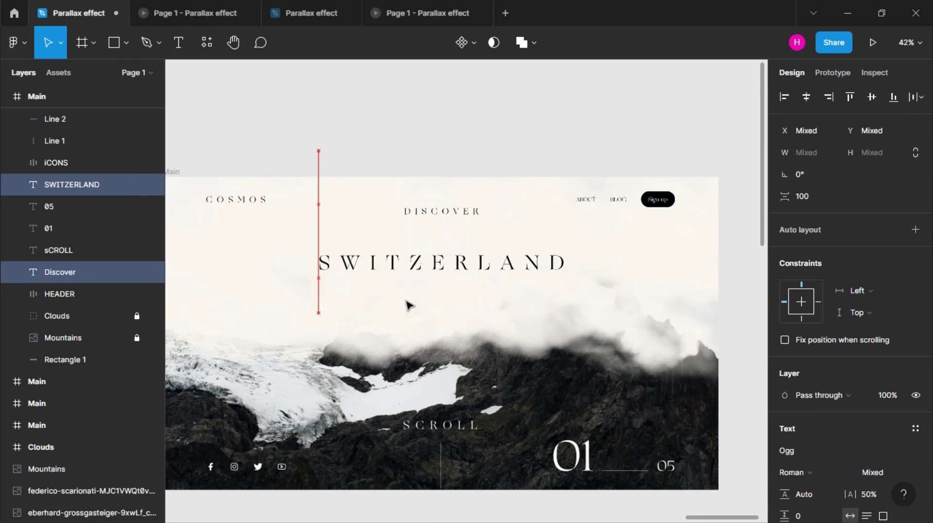
pyautogui.click(422, 422)
pyautogui.keyDown('shift'); pyautogui.click(441, 470); pyautogui.keyUp('shift')
pyautogui.moveTo(441, 473); pyautogui.dragTo(412, 377)
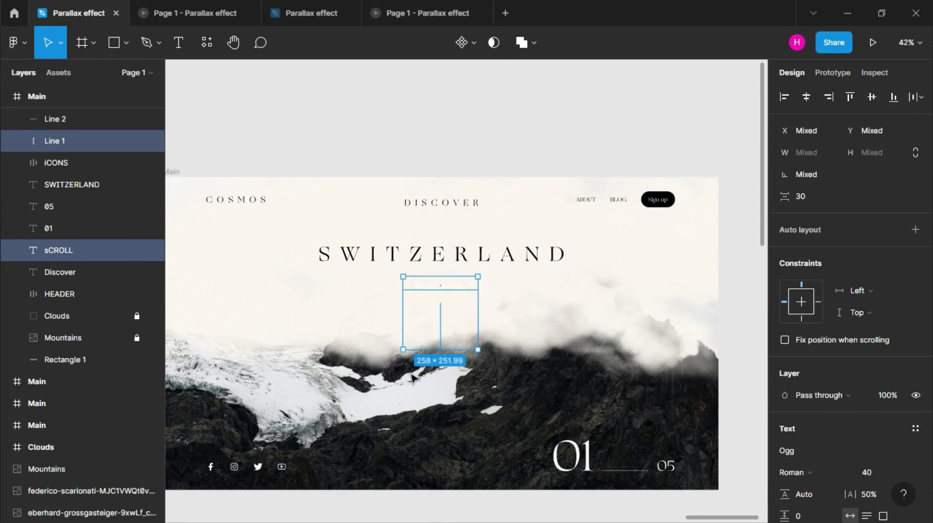
# - Move the 01–05 counter, its line and the social icons higher in the hero
pyautogui.click(572, 459)
pyautogui.keyDown('shift'); pyautogui.click(622, 471); pyautogui.keyUp('shift')
pyautogui.keyDown('shift'); pyautogui.click(666, 466); pyautogui.keyUp('shift')
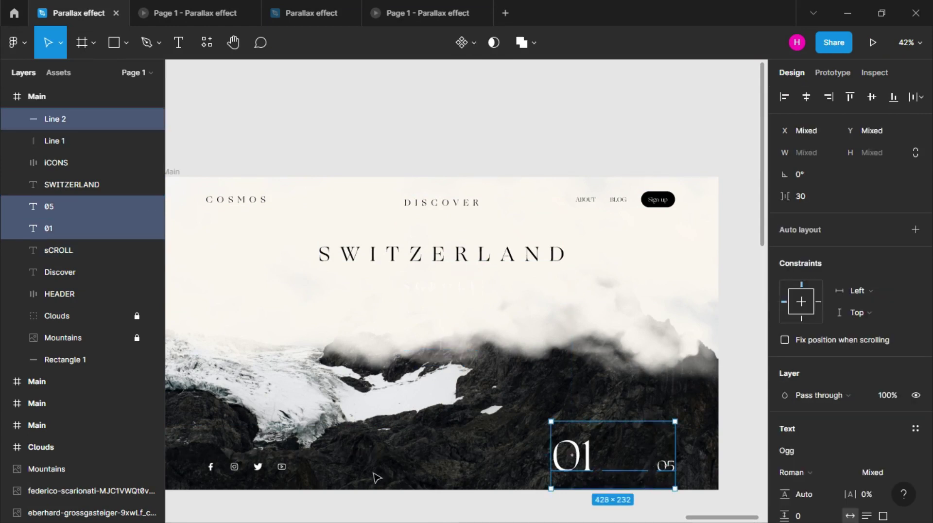
pyautogui.keyDown('shift'); pyautogui.click(282, 466); pyautogui.keyUp('shift')
pyautogui.moveTo(282, 466); pyautogui.dragTo(263, 398)
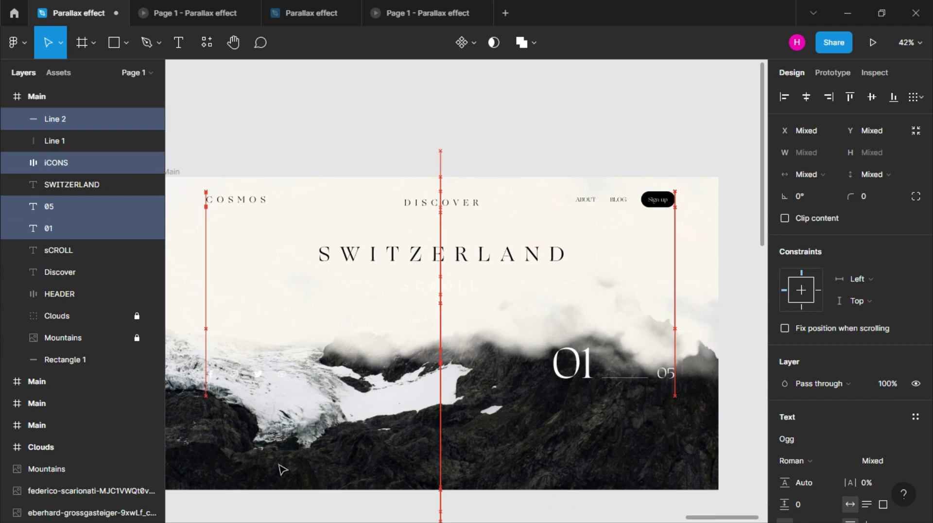
# - Nudge the Clouds group upward to Y -304 over the mountains
pyautogui.scroll(-2, 286, 377)
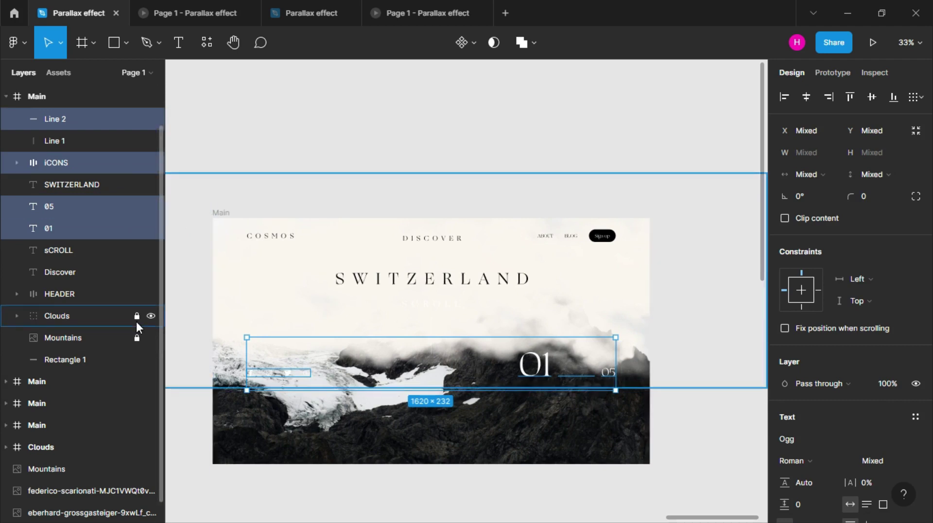
pyautogui.press('Escape')
pyautogui.scroll(-3, 213, 418)
pyautogui.click(187, 380)
pyautogui.click(283, 244)
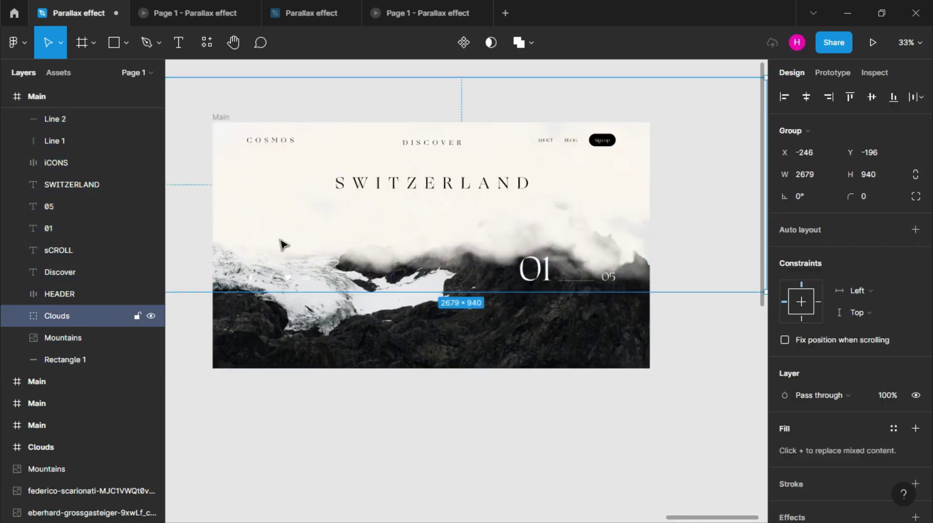
pyautogui.hotkey('shift', 'Up')
pyautogui.hotkey('shift', 'Up')
pyautogui.hotkey('shift', 'Up')
pyautogui.hotkey('shift', 'Up')
pyautogui.hotkey('shift', 'Up')
pyautogui.hotkey('shift', 'Up')
pyautogui.hotkey('shift', 'Up')
pyautogui.hotkey('shift', 'Up')
pyautogui.hotkey('shift', 'Up')
pyautogui.hotkey('shift', 'Up')
pyautogui.hotkey('shift', 'Up')
pyautogui.press('Up')
pyautogui.press('Up')
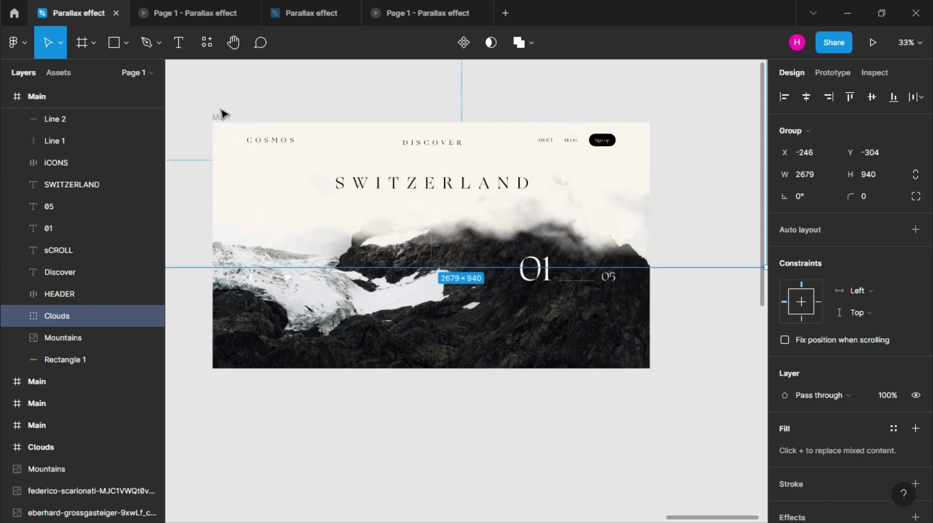
# - Select Main's child layers from SECONDARY through Mountains, leaving out Rectangle 1
pyautogui.click(221, 118)
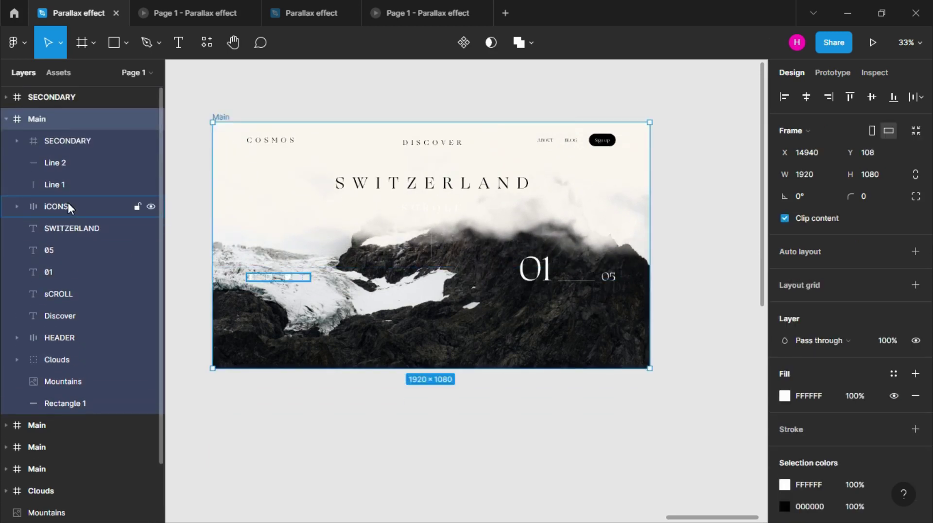
pyautogui.press('Return')
pyautogui.keyDown('shift'); pyautogui.click(80, 139); pyautogui.keyUp('shift')
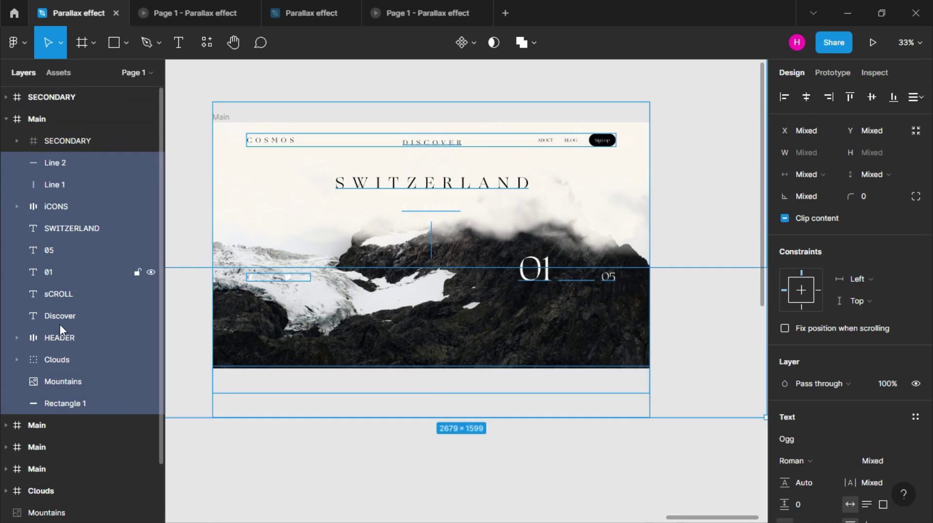
pyautogui.keyDown('shift'); pyautogui.click(59, 403); pyautogui.keyUp('shift')
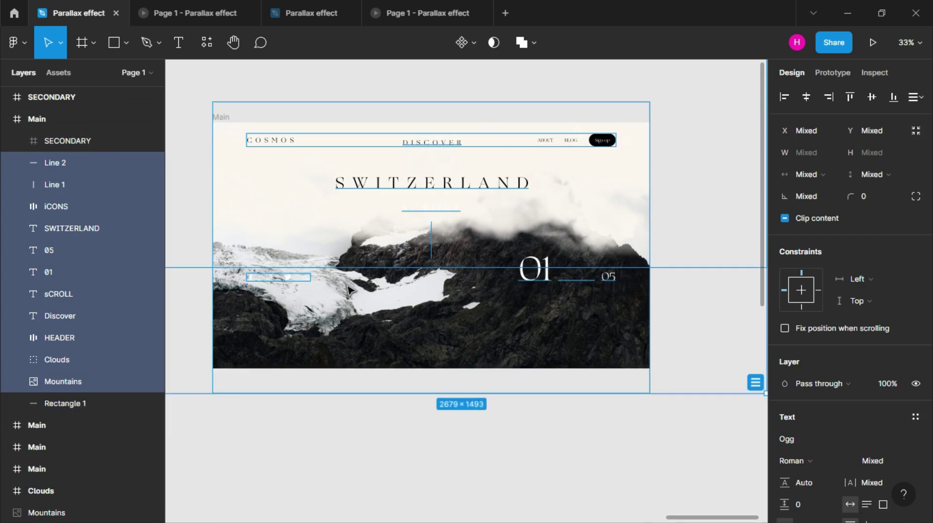
pyautogui.moveTo(80, 162)
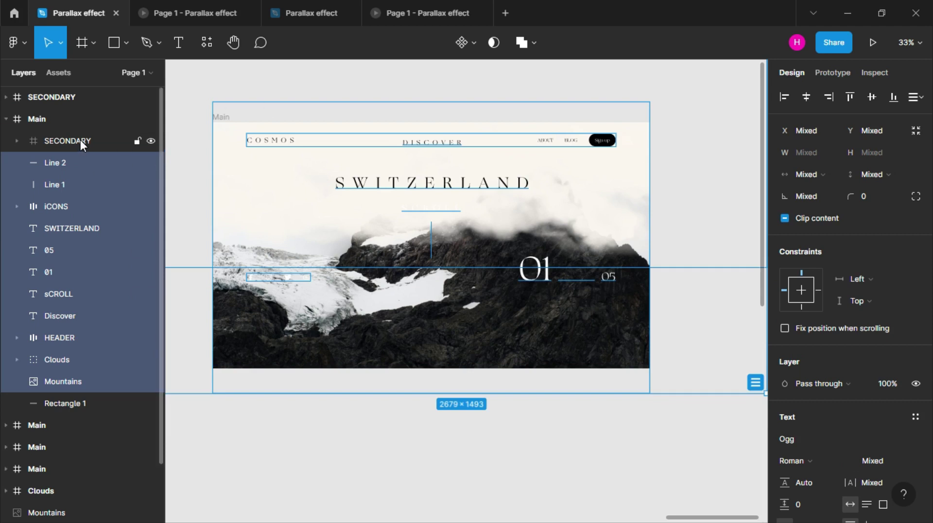
pyautogui.click(80, 139)
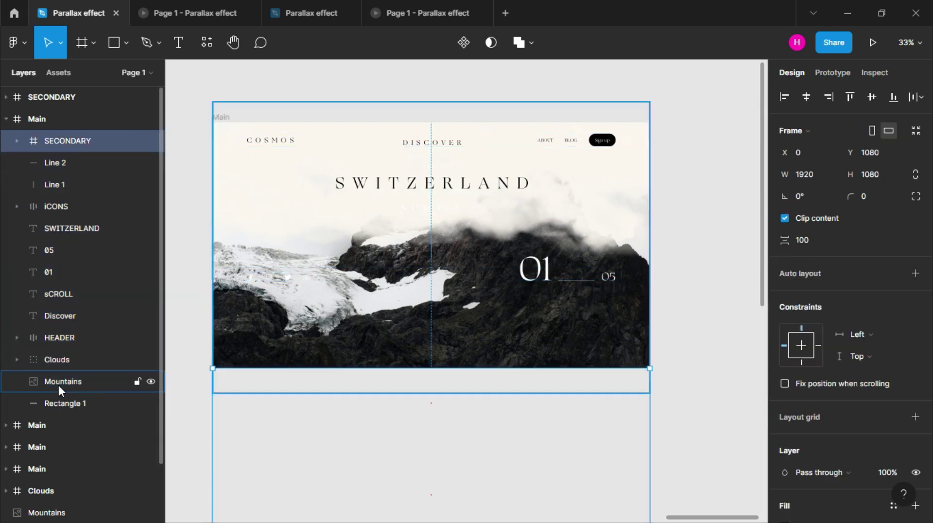
pyautogui.keyDown('shift'); pyautogui.click(58, 385); pyautogui.keyUp('shift')
# - Slide the selected content up inside Main until TOP DESTINATION fills the frame
pyautogui.hotkey('shift', 'Up')
pyautogui.hotkey('shift', 'Up')
pyautogui.hotkey('shift', 'Up')
pyautogui.hotkey('shift', 'Up')
pyautogui.hotkey('shift', 'Up')
pyautogui.hotkey('shift', 'Up')
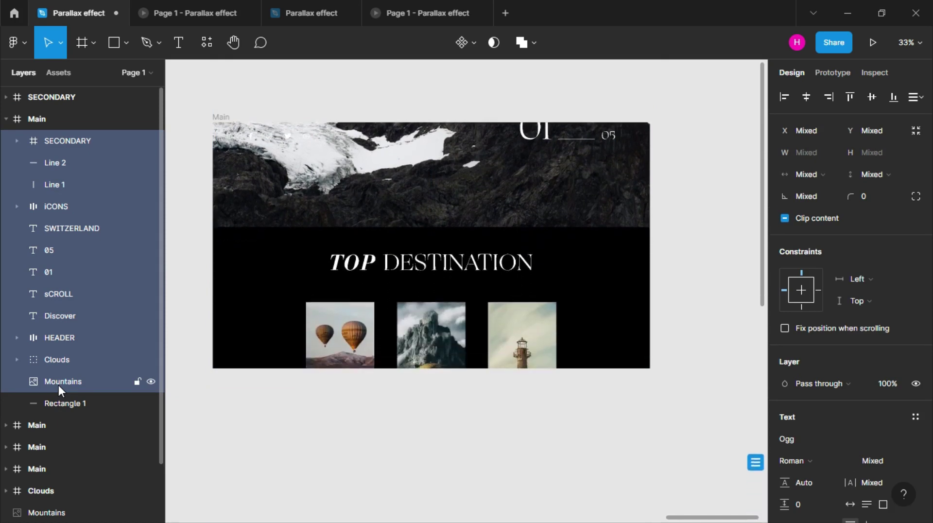
pyautogui.hotkey('shift', 'Up')
pyautogui.hotkey('shift', 'Up')
pyautogui.hotkey('shift', 'Up')
pyautogui.hotkey('shift', 'Up')
pyautogui.hotkey('shift', 'Up')
pyautogui.hotkey('shift', 'Up')
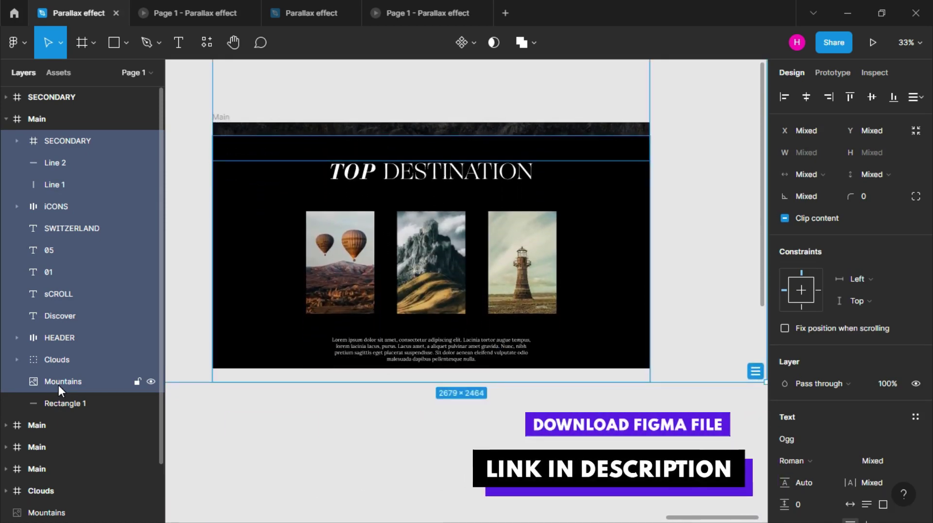
pyautogui.hotkey('shift', 'Up')
pyautogui.hotkey('shift', 'Up')
pyautogui.hotkey('shift', 'Up')
pyautogui.hotkey('shift', 'Up')
pyautogui.hotkey('shift', 'Up')
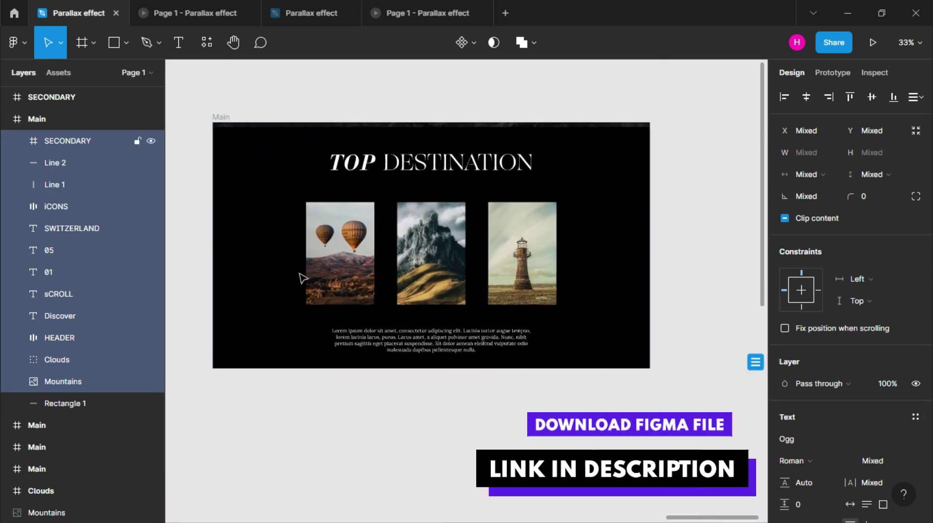
pyautogui.scroll(3, 369, 343)
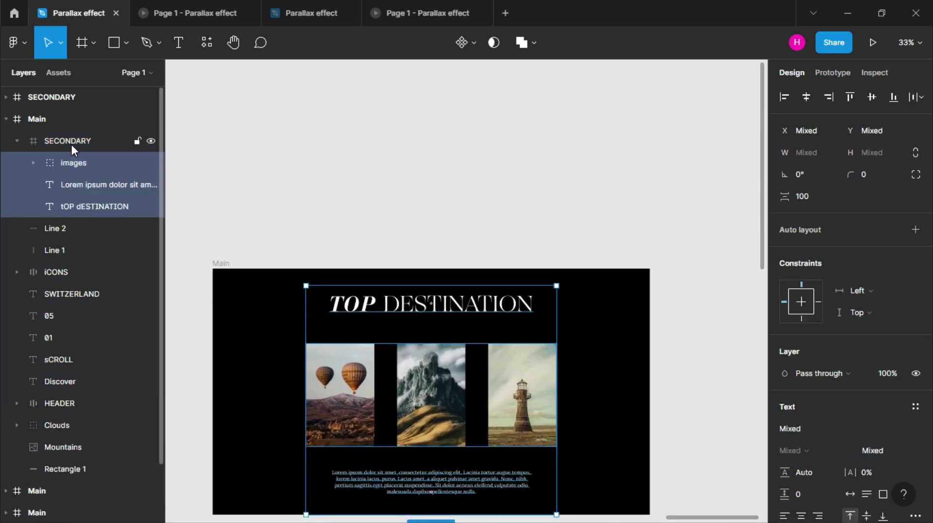
# - Set the opacity of Main's hero layers to 0%, excluding Rectangle 1, Mountains and Clouds
pyautogui.click(17, 141)
pyautogui.click(43, 119)
pyautogui.press('Return')
pyautogui.keyDown('shift'); pyautogui.click(69, 144); pyautogui.keyUp('shift')
pyautogui.keyDown('ctrl'); pyautogui.click(66, 400); pyautogui.keyUp('ctrl')
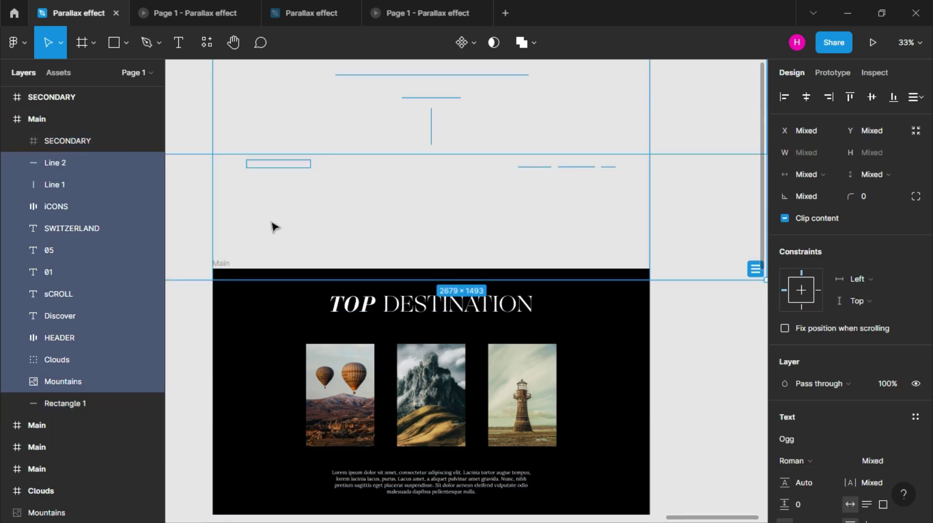
pyautogui.scroll(2, 204, 227)
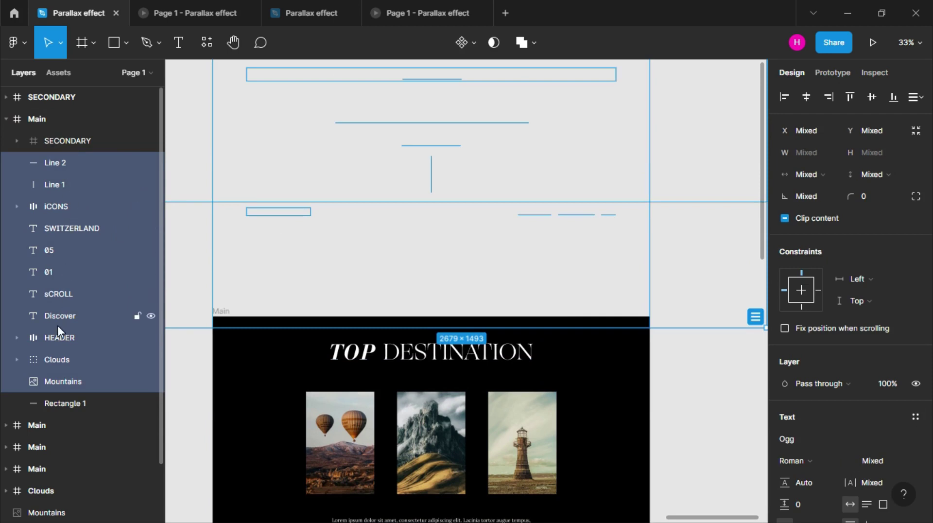
pyautogui.keyDown('ctrl'); pyautogui.click(65, 378); pyautogui.keyUp('ctrl')
pyautogui.keyDown('ctrl'); pyautogui.click(63, 360); pyautogui.keyUp('ctrl')
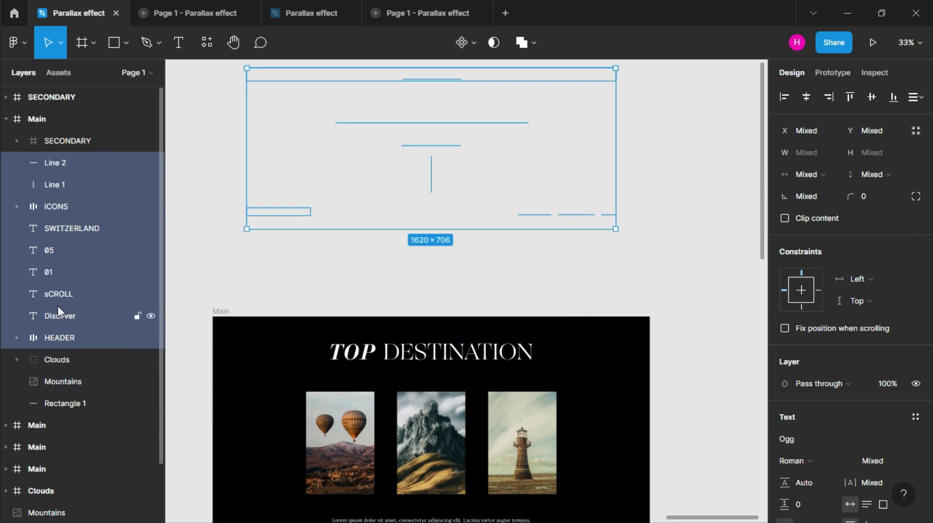
pyautogui.write('0')
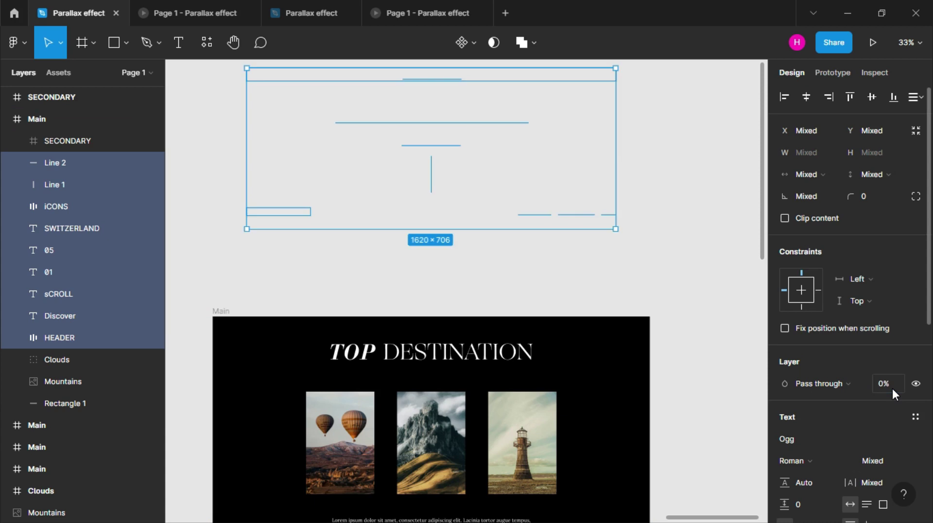
pyautogui.click(731, 300)
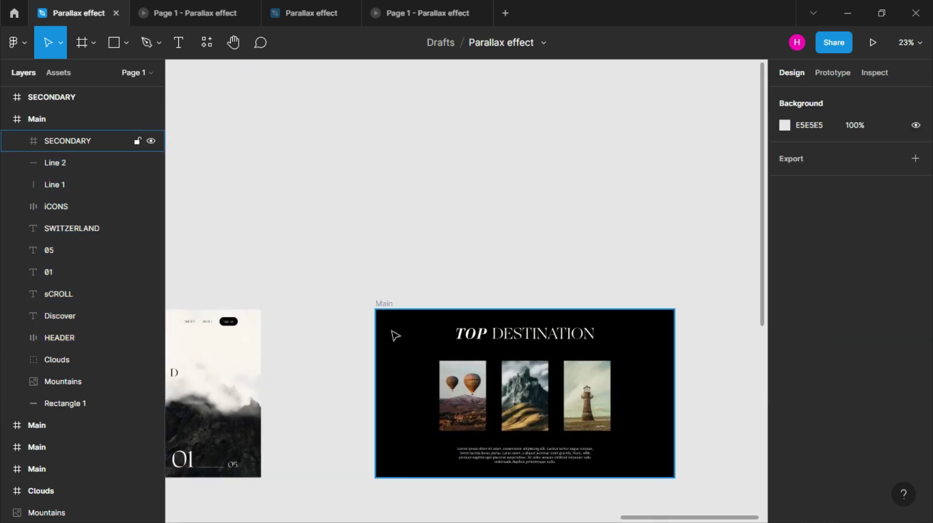
# - Shift the TOP DESTINATION frame to the right of the SWITZERLAND hero frame
pyautogui.scroll(-2, 393, 332)
pyautogui.hscroll(-2, 369, 326)
pyautogui.hscroll(-8, 345, 319)
pyautogui.click(412, 309)
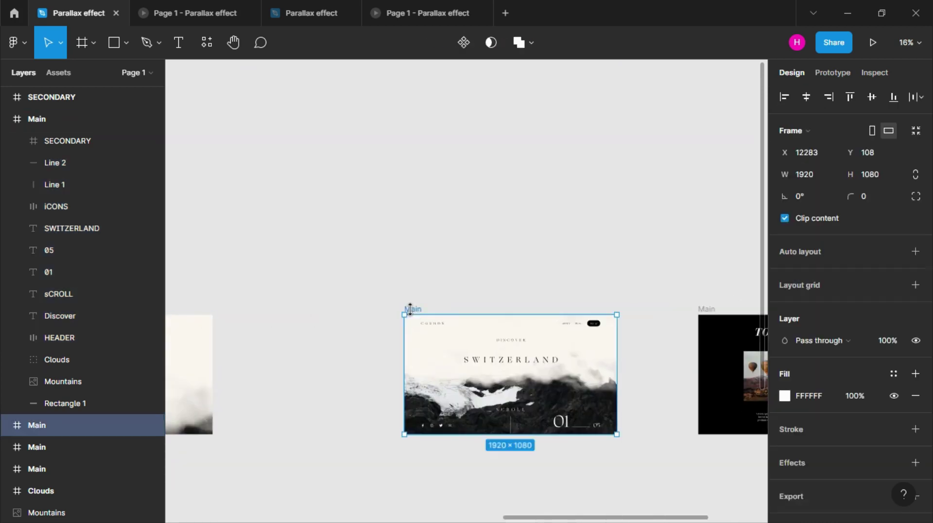
pyautogui.click(6, 119)
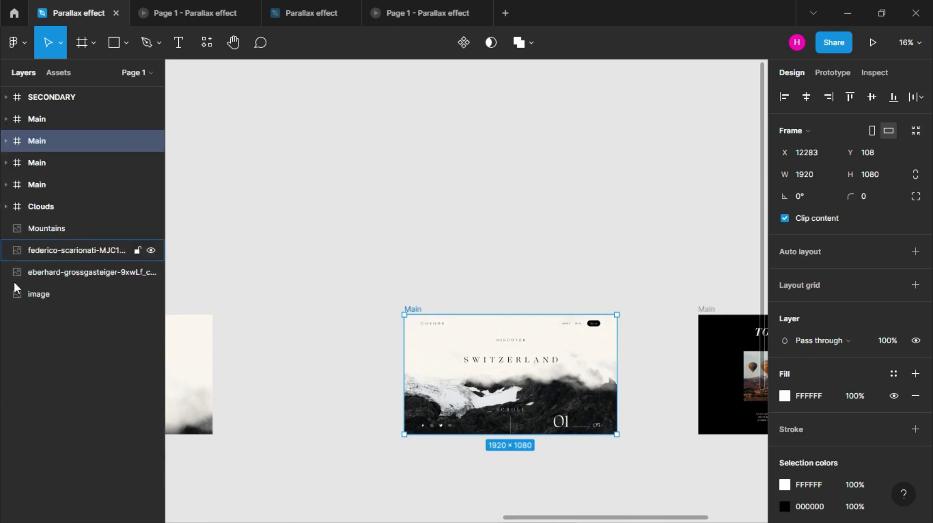
pyautogui.click(7, 140)
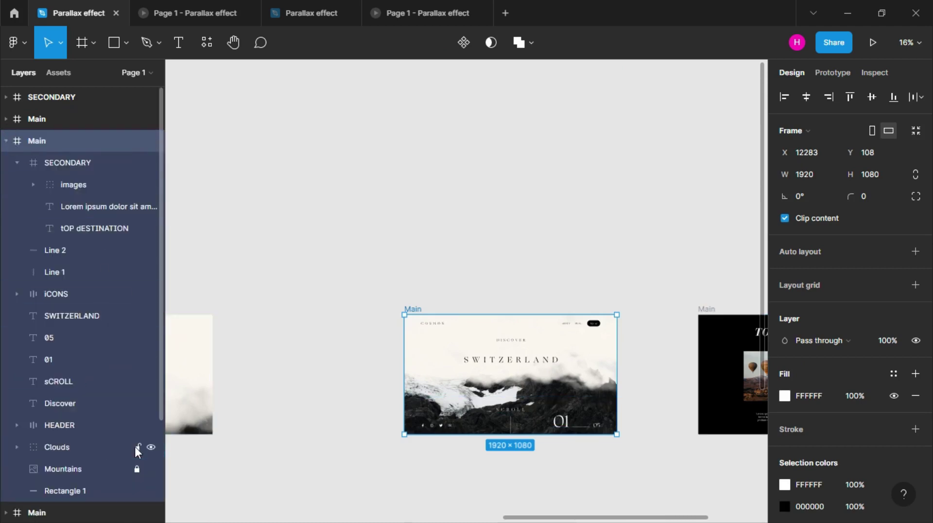
pyautogui.click(254, 358)
pyautogui.scroll(-2, 257, 358)
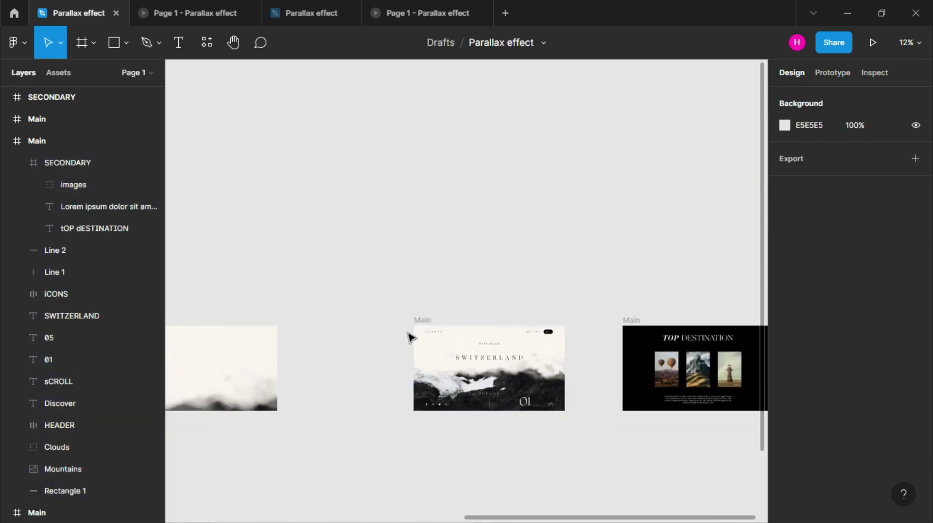
pyautogui.click(415, 320)
pyautogui.hscroll(5, 596, 323)
pyautogui.click(408, 323)
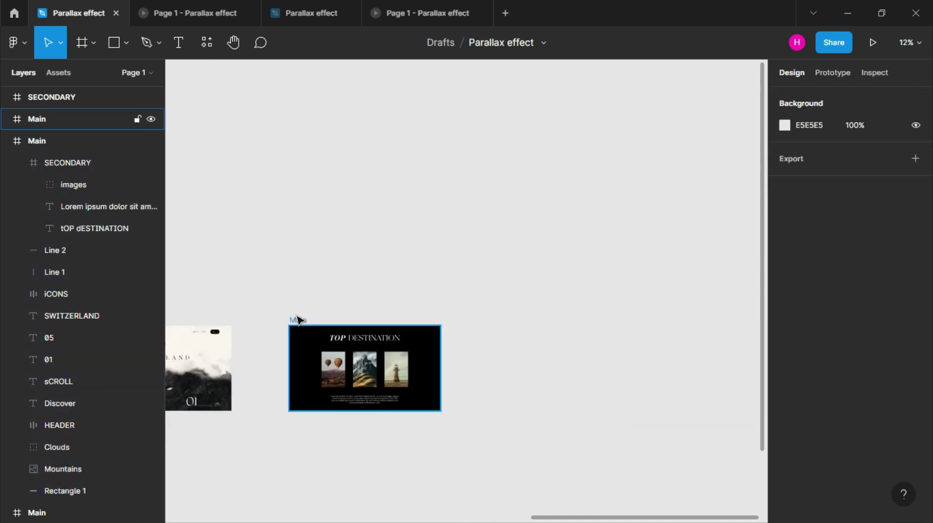
pyautogui.moveTo(297, 321); pyautogui.dragTo(415, 318)
# - Link the SWITZERLAND hero frame to TOP DESTINATION as a prototype connection
pyautogui.click(325, 309)
pyautogui.hscroll(-5, 325, 309)
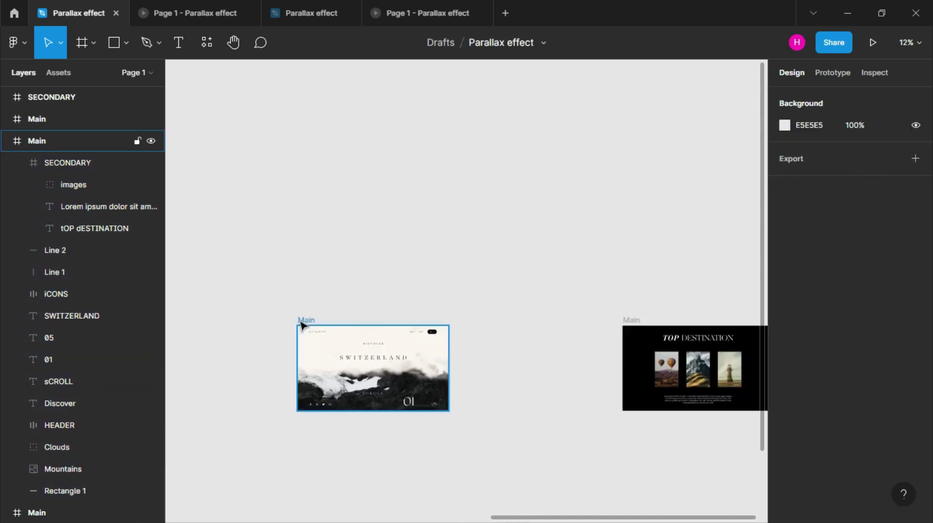
pyautogui.click(305, 323)
pyautogui.hotkey('shift', 'e')
pyautogui.moveTo(449, 368); pyautogui.dragTo(627, 371)
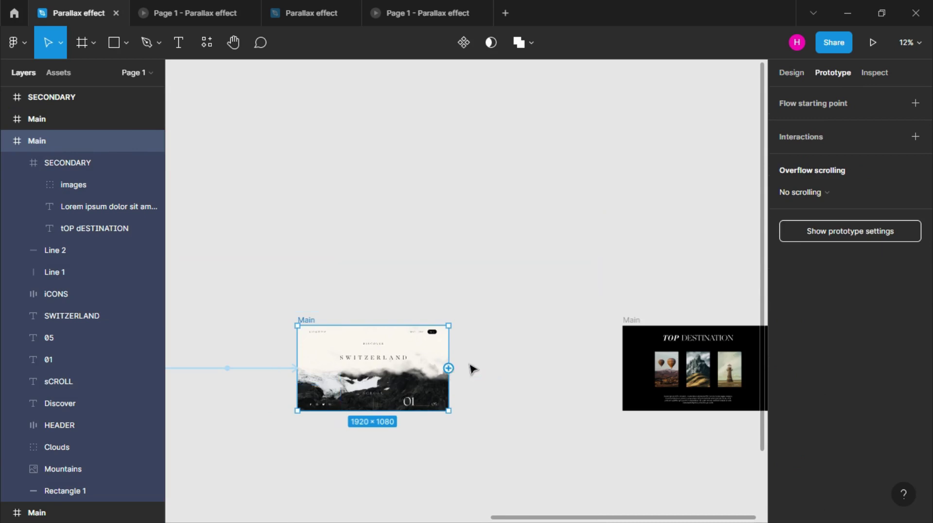
# - Set the trigger to After delay 1ms, using a 3500ms ease-in-and-out smart animate
pyautogui.click(651, 191)
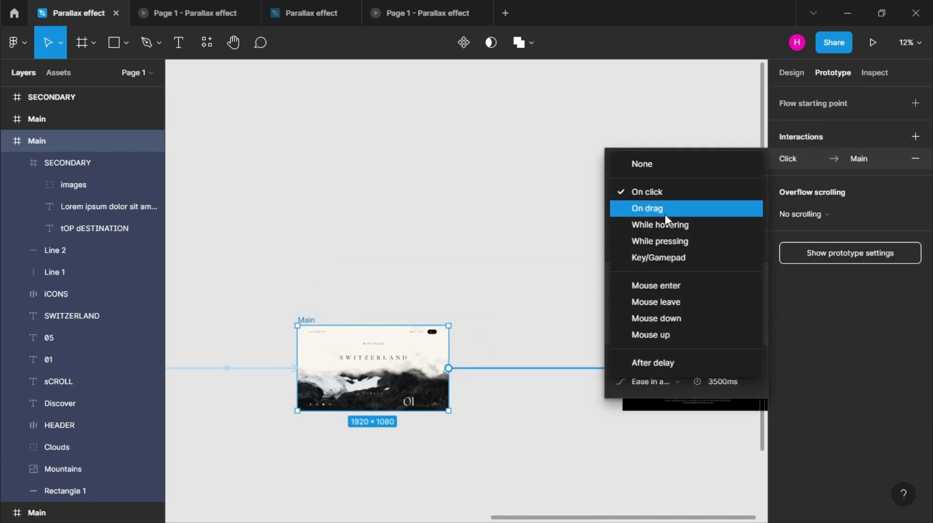
pyautogui.click(646, 360)
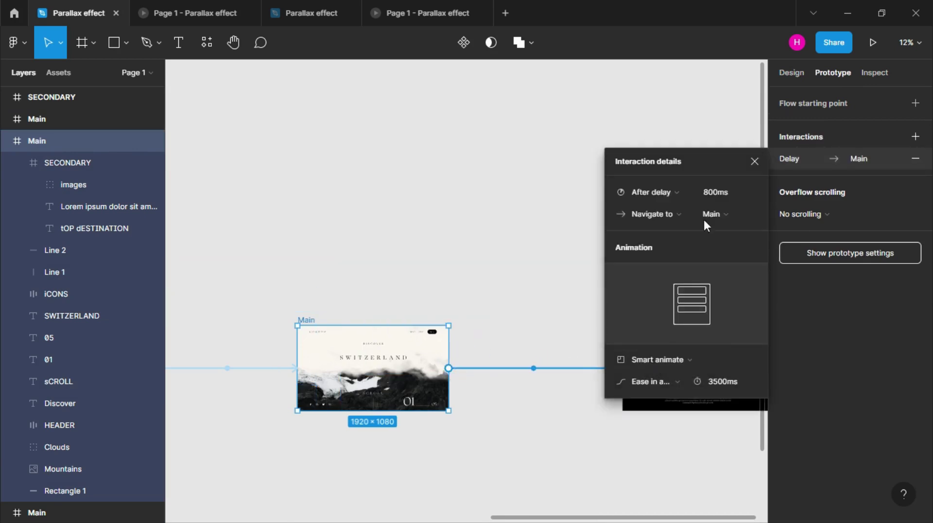
pyautogui.press('Return')
pyautogui.click(721, 194)
pyautogui.write('1')
pyautogui.press('Return')
pyautogui.click(654, 387)
pyautogui.click(680, 346)
pyautogui.click(754, 162)
pyautogui.click(493, 246)
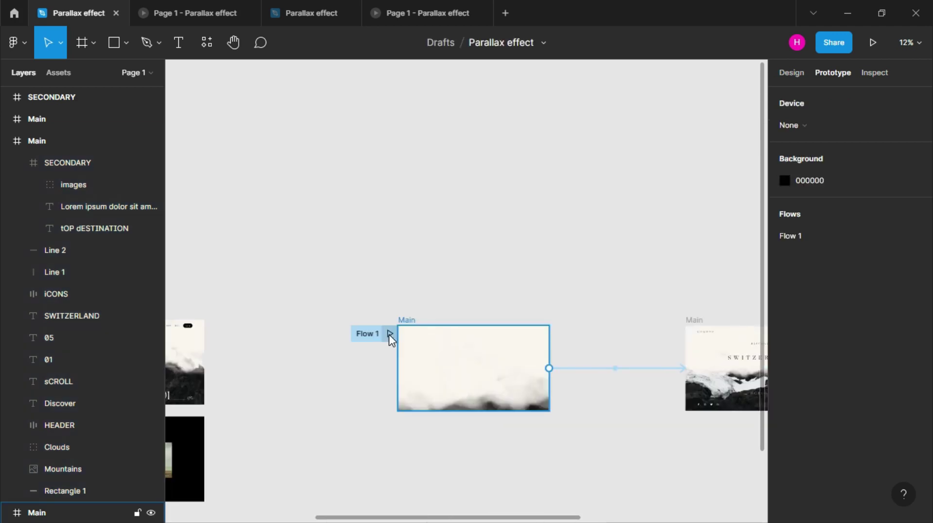
pyautogui.click(197, 14)
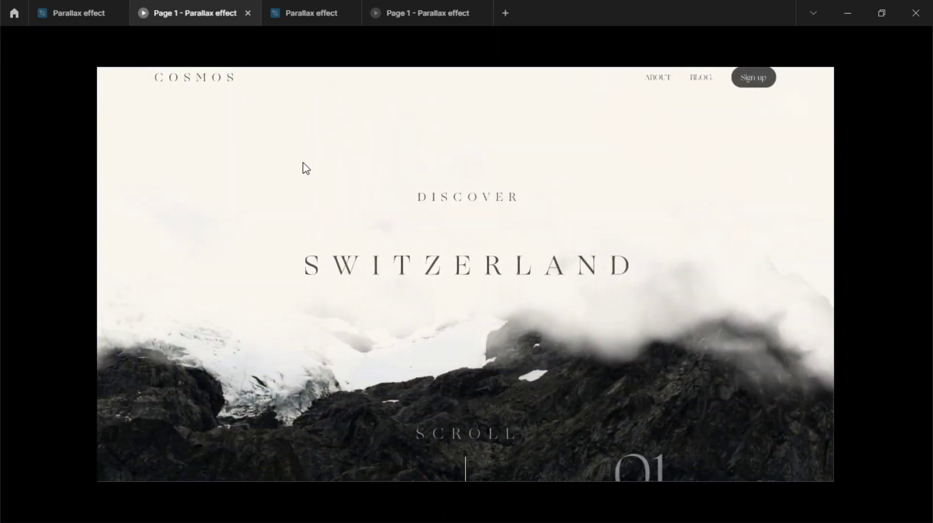
pyautogui.scroll(-5, 305, 168)
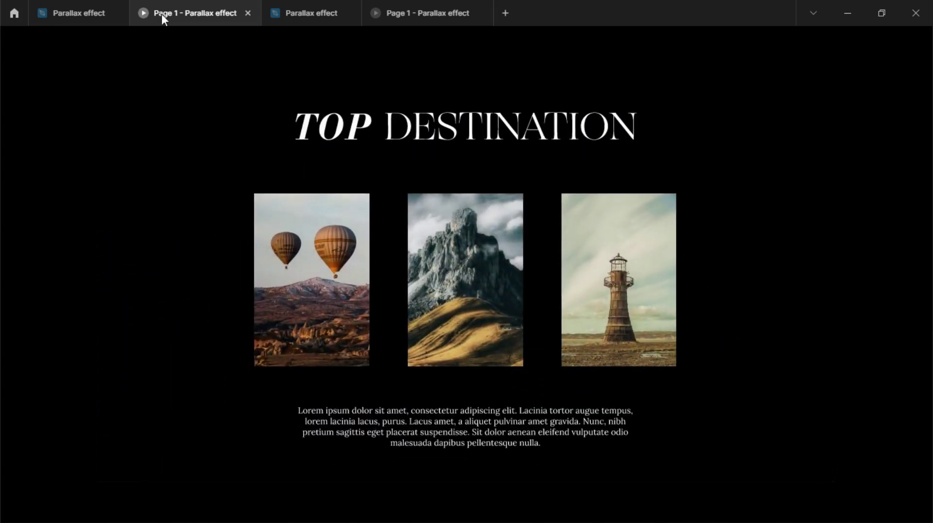
pyautogui.click(65, 6)
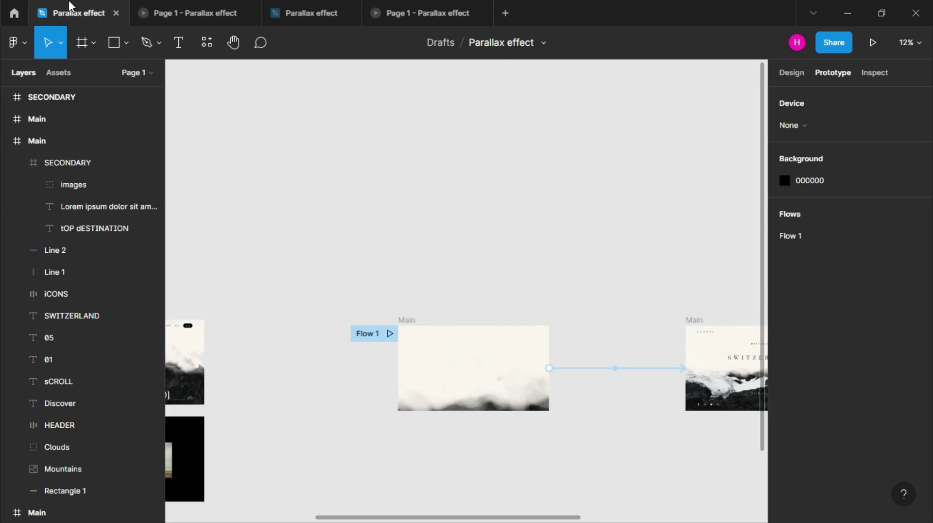
pyautogui.click(171, 5)
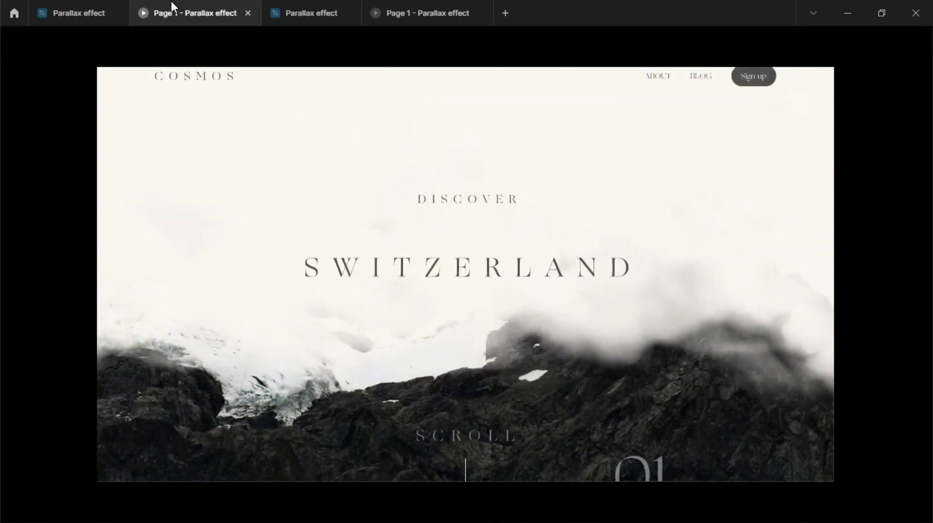
pyautogui.scroll(-2, 287, 128)
pyautogui.scroll(-5, 287, 128)
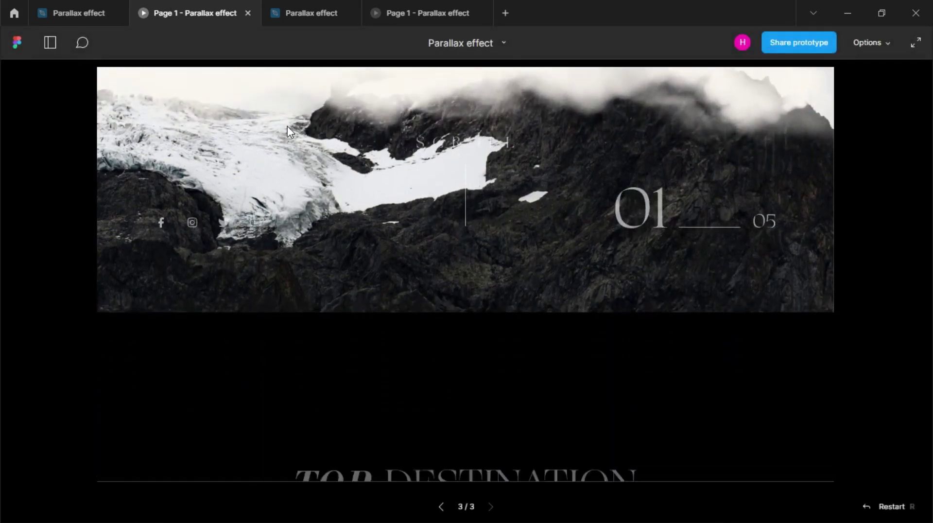
pyautogui.scroll(-4, 287, 126)
pyautogui.scroll(-3, 286, 124)
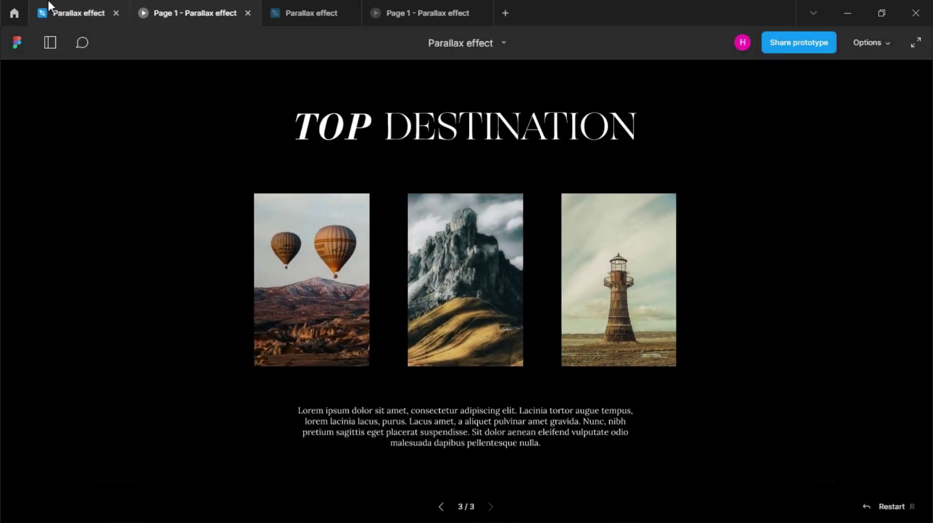
pyautogui.click(48, 2)
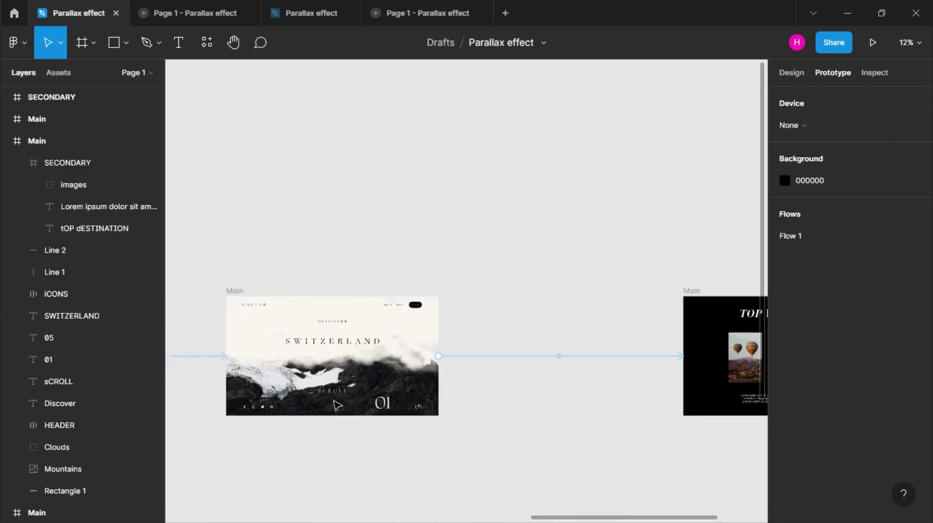
# - Delete the hero's After delay transition to TOP DESTINATION
pyautogui.click(554, 358)
pyautogui.click(914, 160)
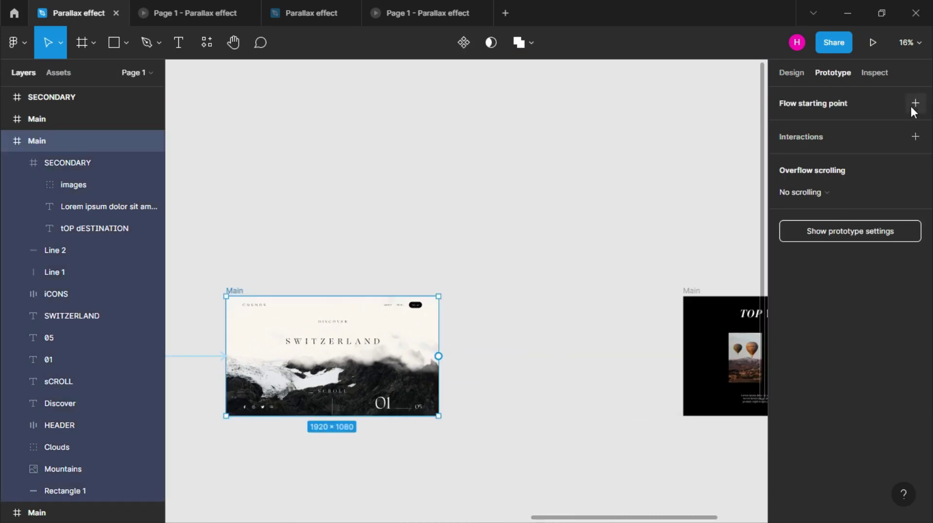
pyautogui.scroll(1, 337, 397)
# - Link the SCROLL text to TOP DESTINATION on click, then open the prototype preview
pyautogui.click(337, 396)
pyautogui.moveTo(348, 391); pyautogui.dragTo(723, 335)
pyautogui.click(667, 159)
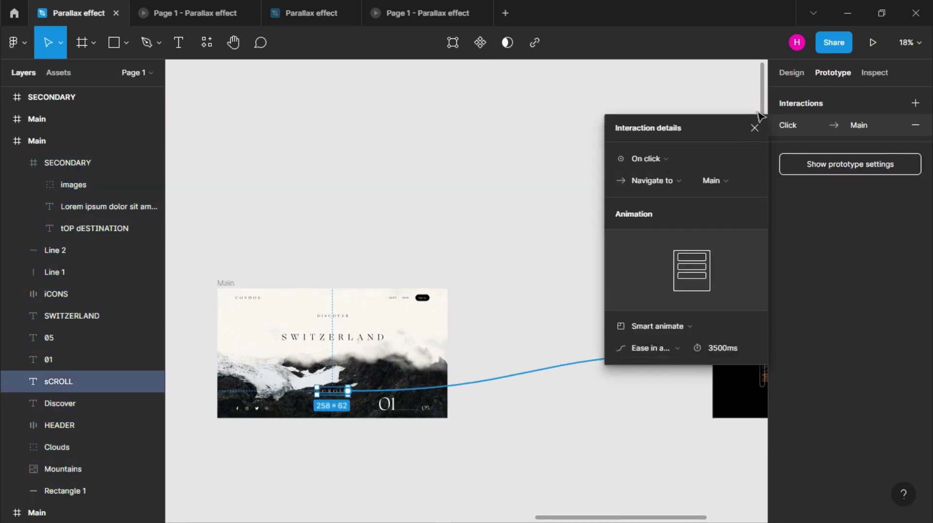
pyautogui.click(755, 127)
pyautogui.click(431, 196)
pyautogui.click(210, 10)
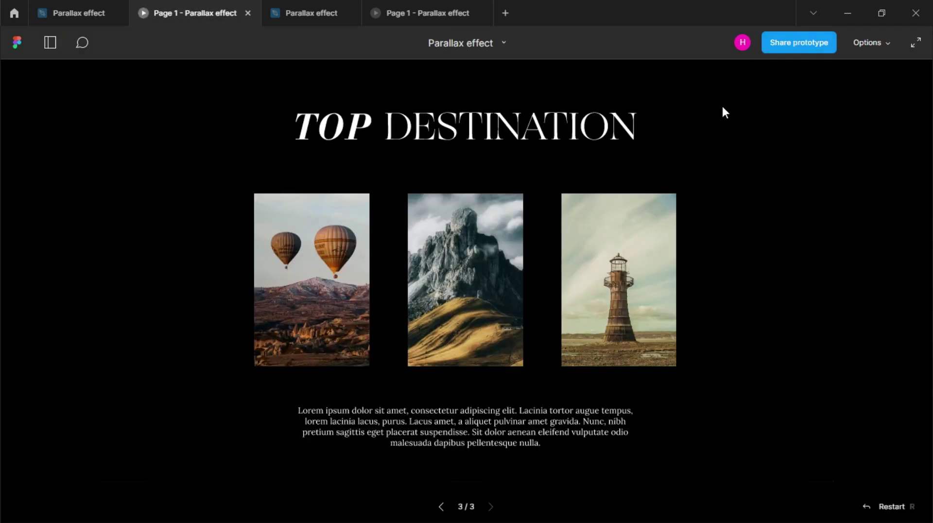
# - Go full screen, restart on the Switzerland hero, and click SCROLL to reach Top Destination
pyautogui.click(923, 51)
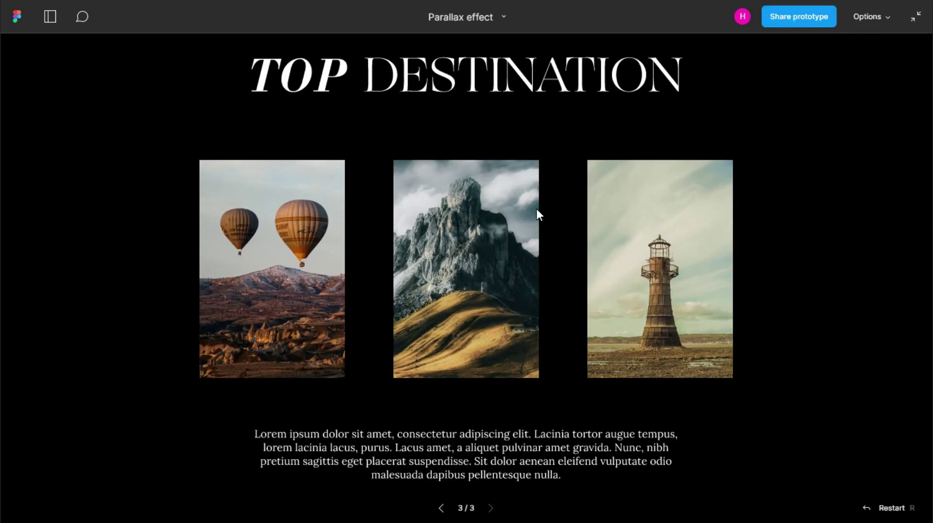
pyautogui.click(408, 214)
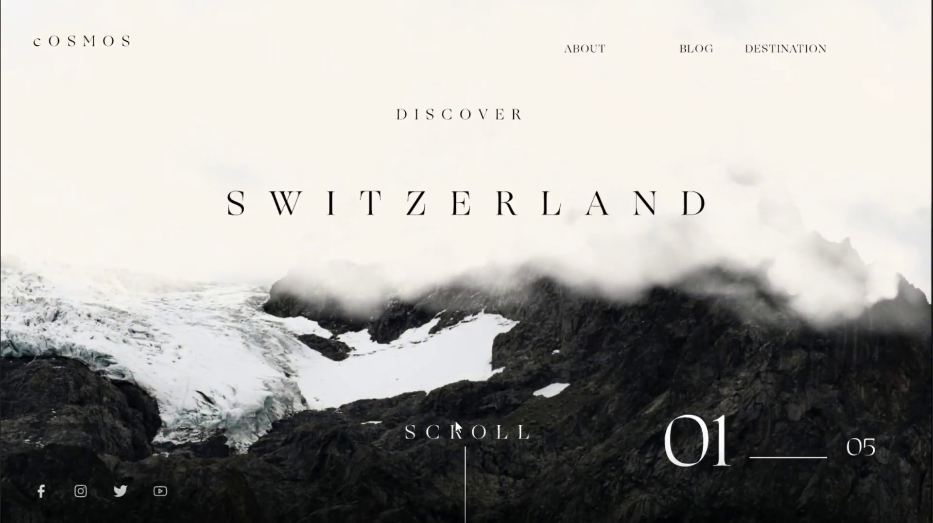
pyautogui.click(460, 427)
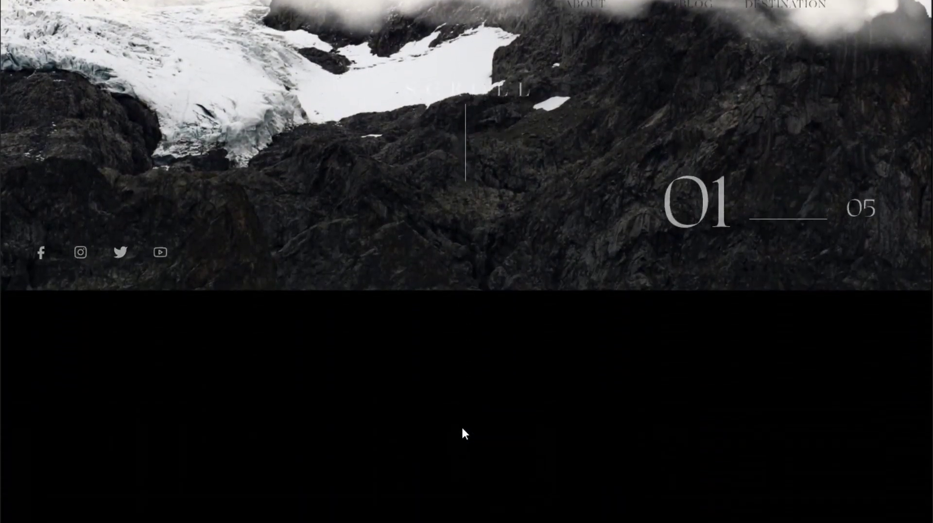